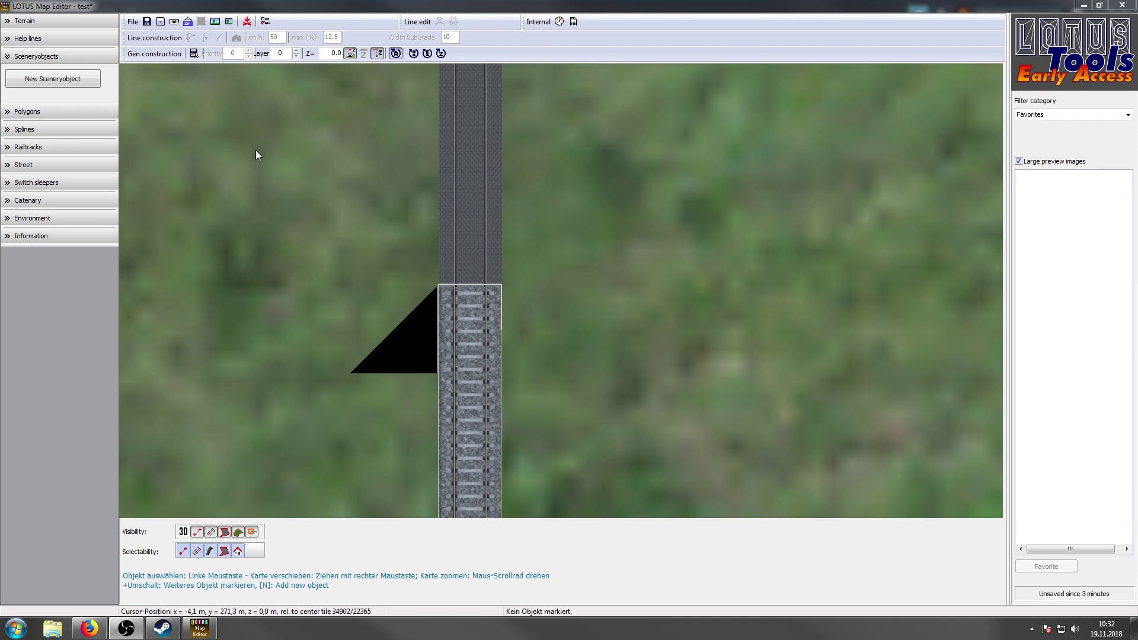
- Show the scenery objects filtered by the Gleisbau category and browse the available catenary masts
{"action": "left_click", "coordinate": [37, 201]}
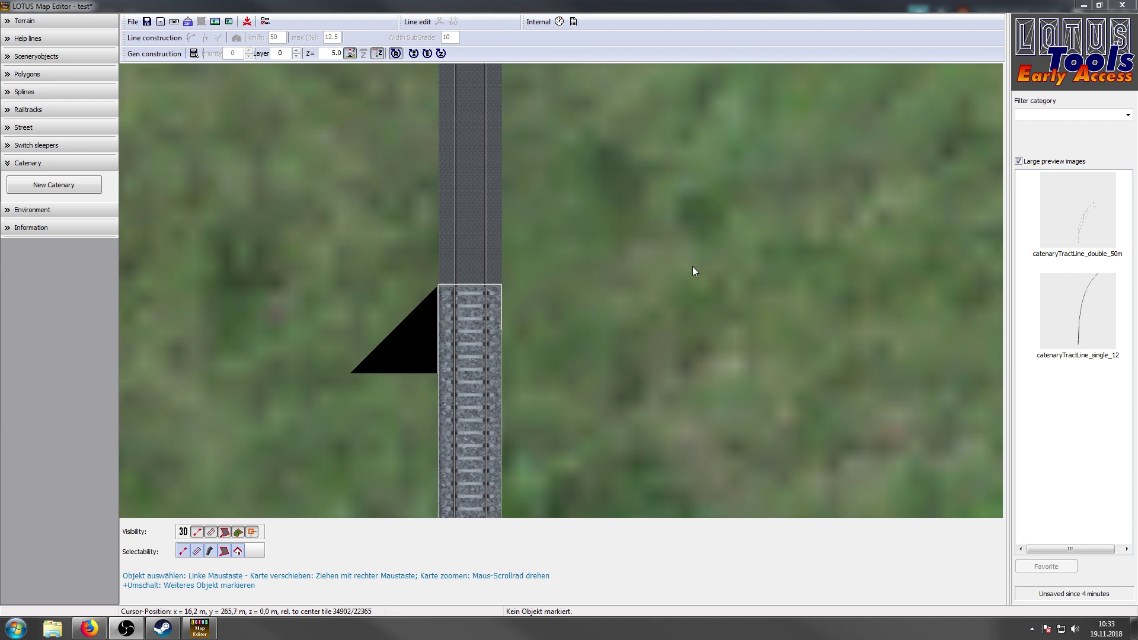
{"action": "left_click", "coordinate": [56, 56]}
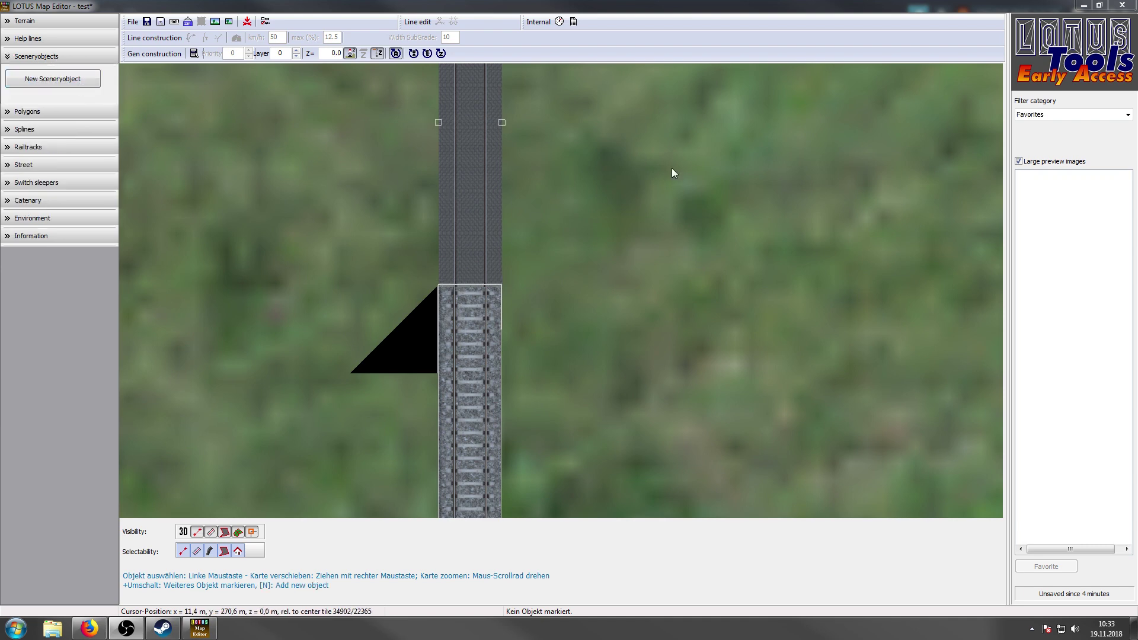
{"action": "left_click", "coordinate": [1070, 115]}
{"action": "scroll", "coordinate": [1060, 183], "scroll_direction": "down", "scroll_amount": 2}
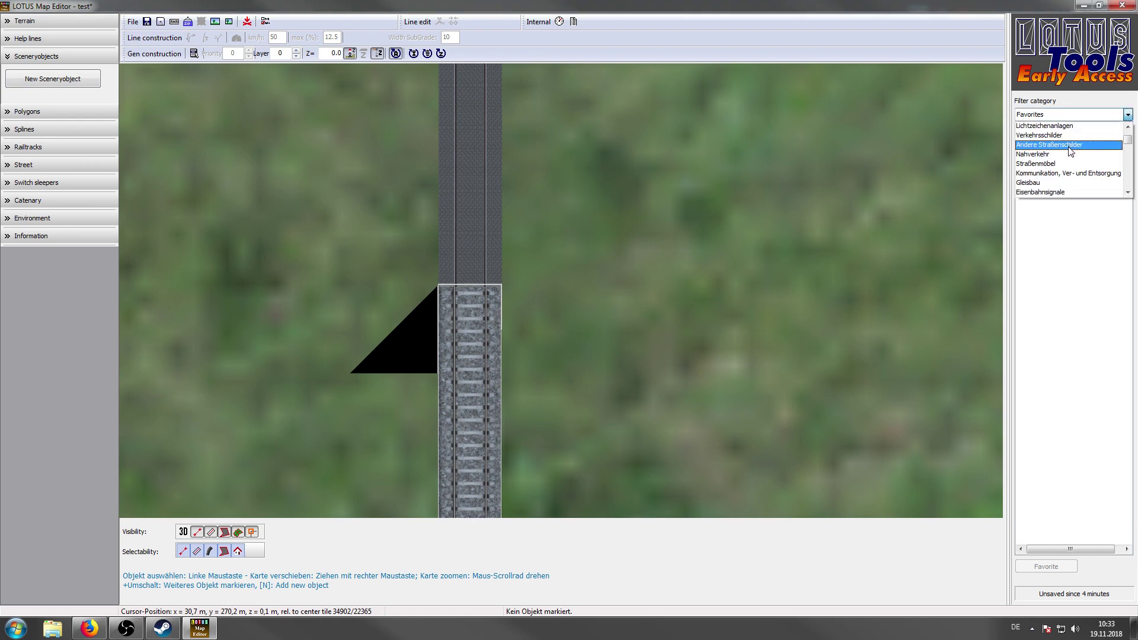
{"action": "left_click", "coordinate": [1045, 189]}
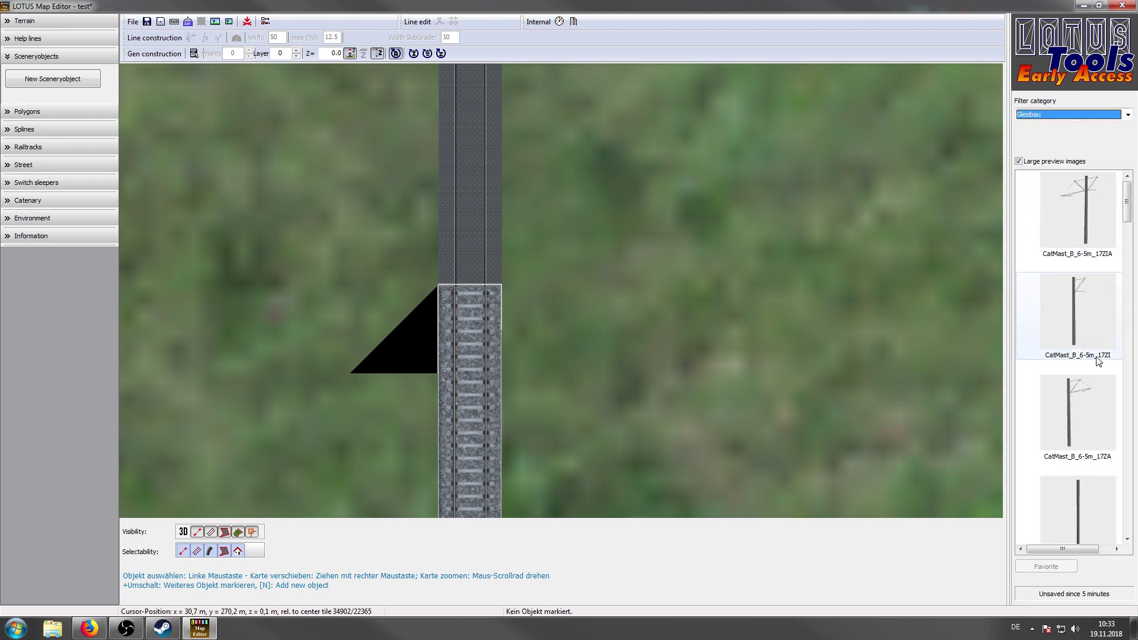
{"action": "scroll", "coordinate": [1134, 253], "scroll_direction": "down", "scroll_amount": 5}
{"action": "left_click_drag", "start_coordinate": [1134, 254], "coordinate": [1131, 196]}
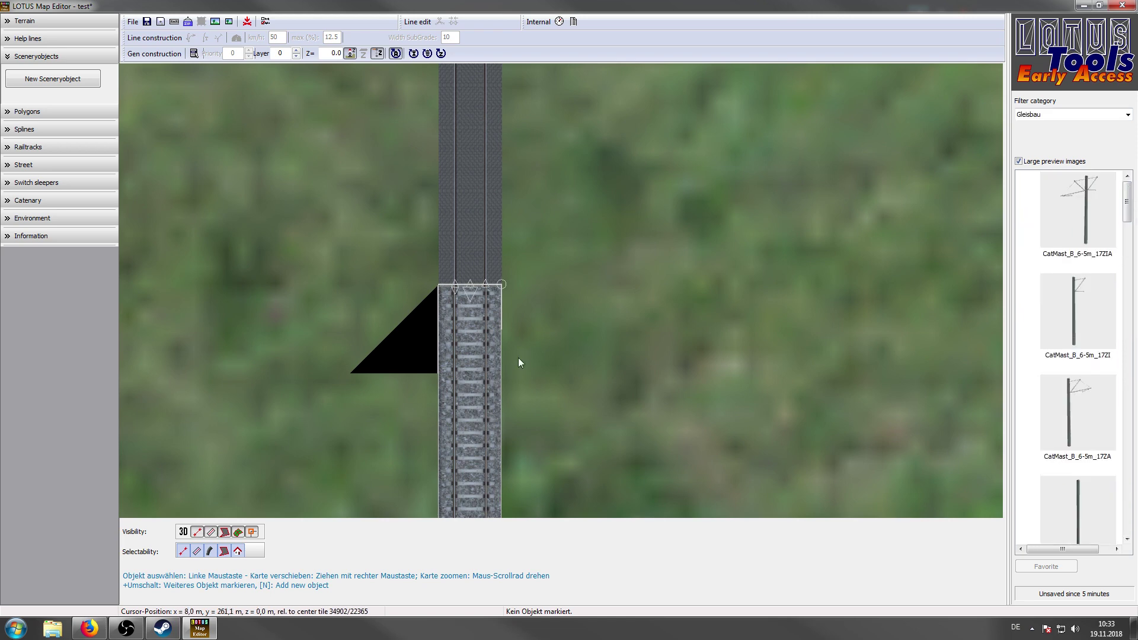
- Place mast CatMast_B_6-5m_17ZI snapped to the track centre where paved track meets ballasted track, rotated to -180°
{"action": "right_click_drag", "start_coordinate": [518, 358], "coordinate": [526, 275]}
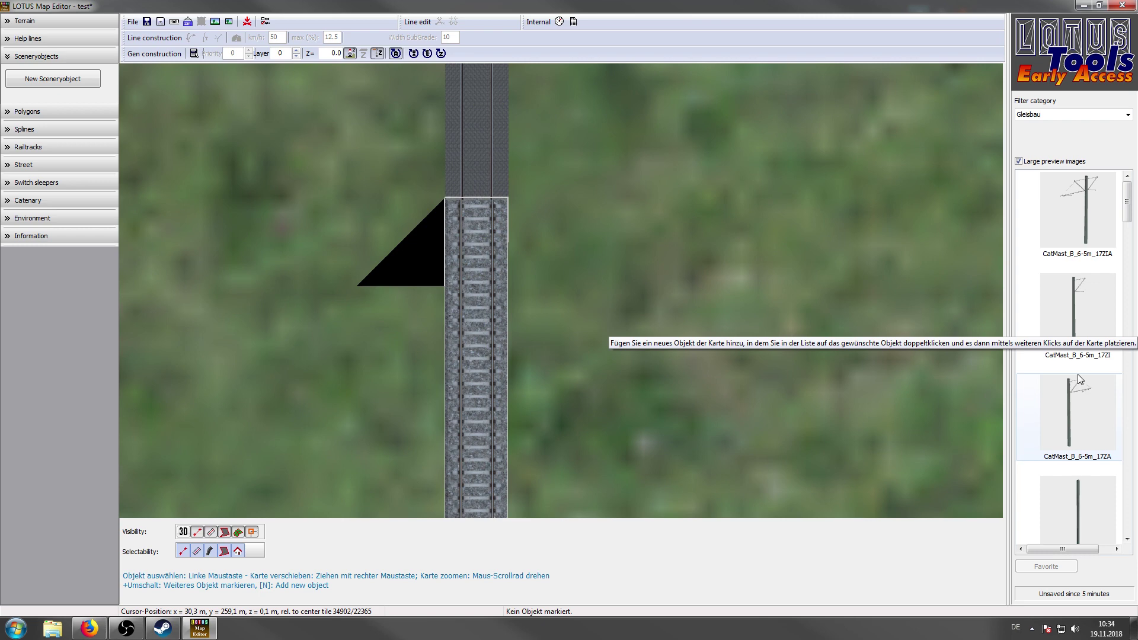
{"action": "scroll", "coordinate": [614, 275], "scroll_direction": "up", "scroll_amount": 2}
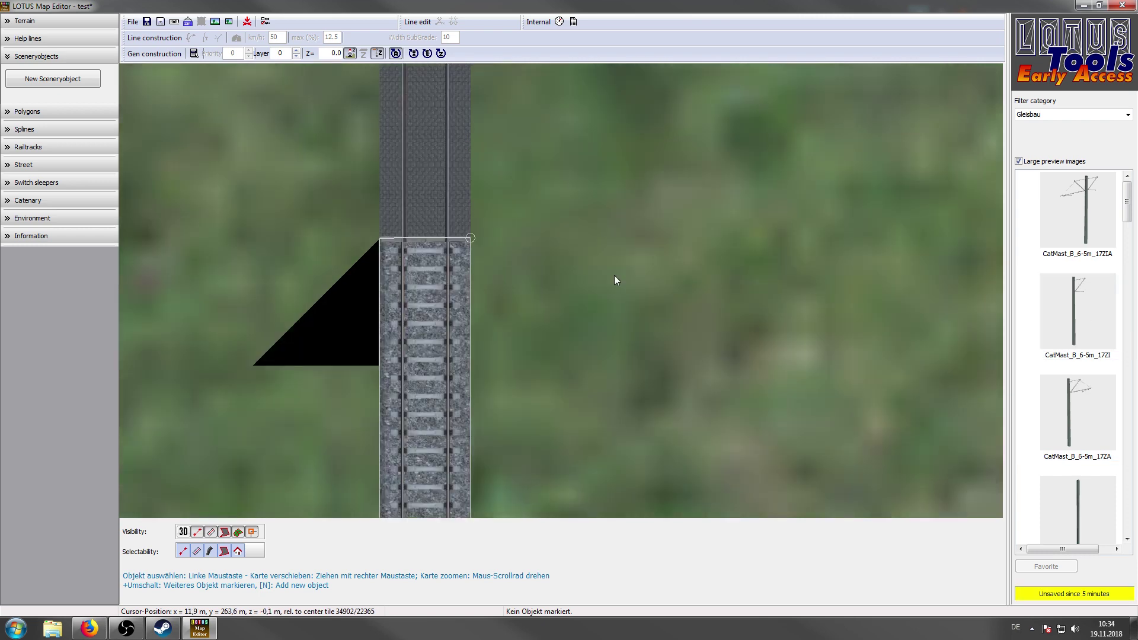
{"action": "double_click", "coordinate": [1090, 305]}
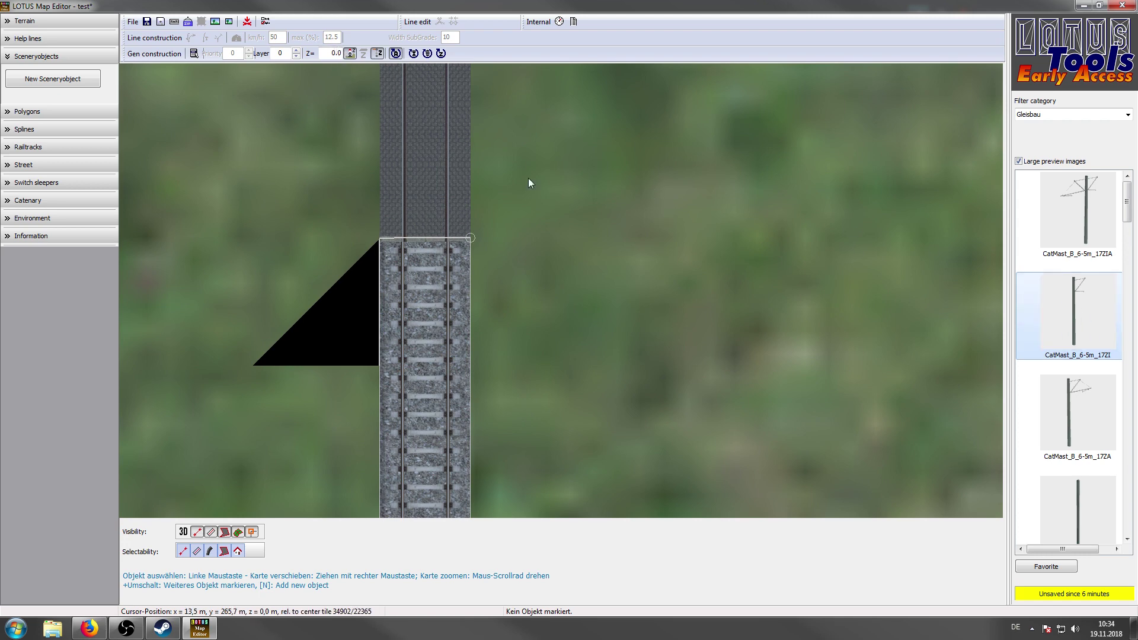
{"action": "left_click", "coordinate": [54, 80]}
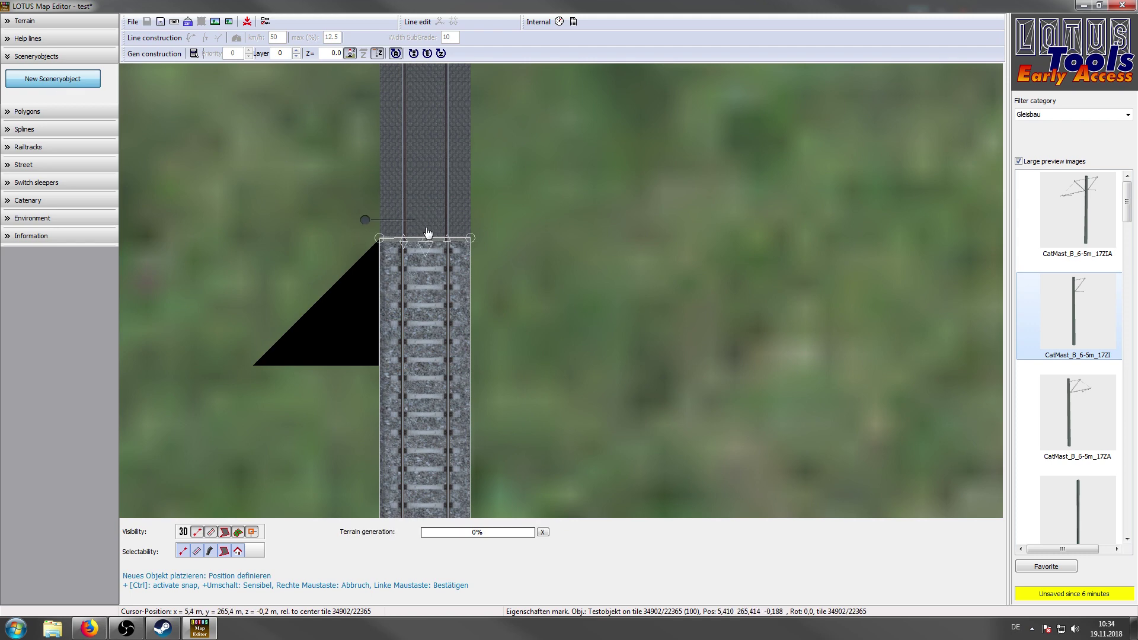
{"action": "scroll", "coordinate": [409, 175], "scroll_direction": "up", "scroll_amount": 3}
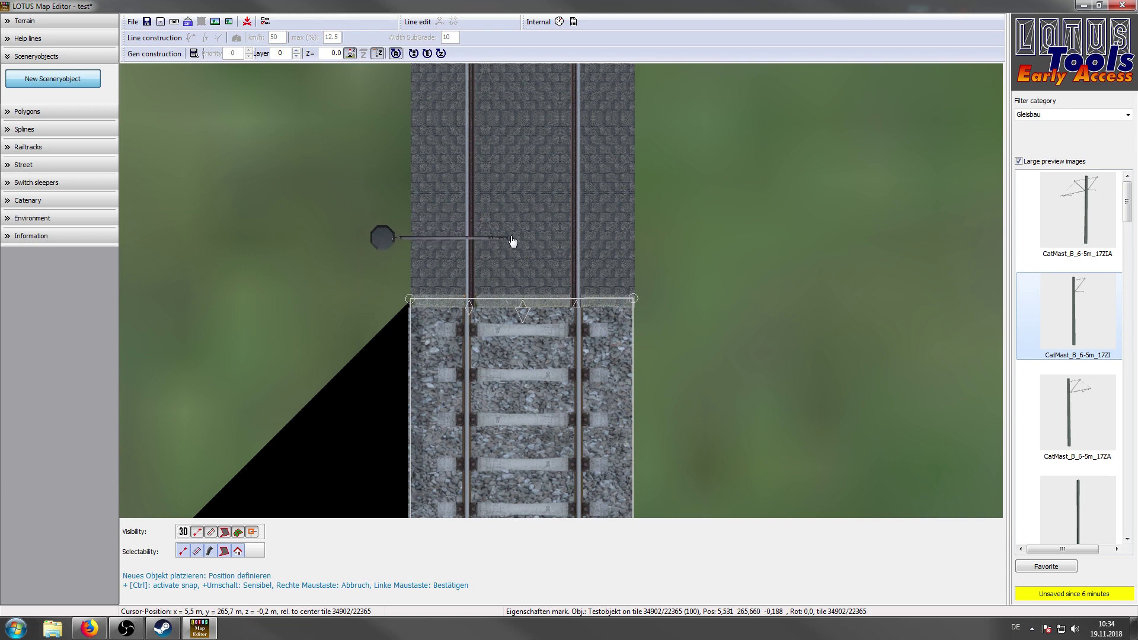
{"action": "key", "text": "ctrl"}
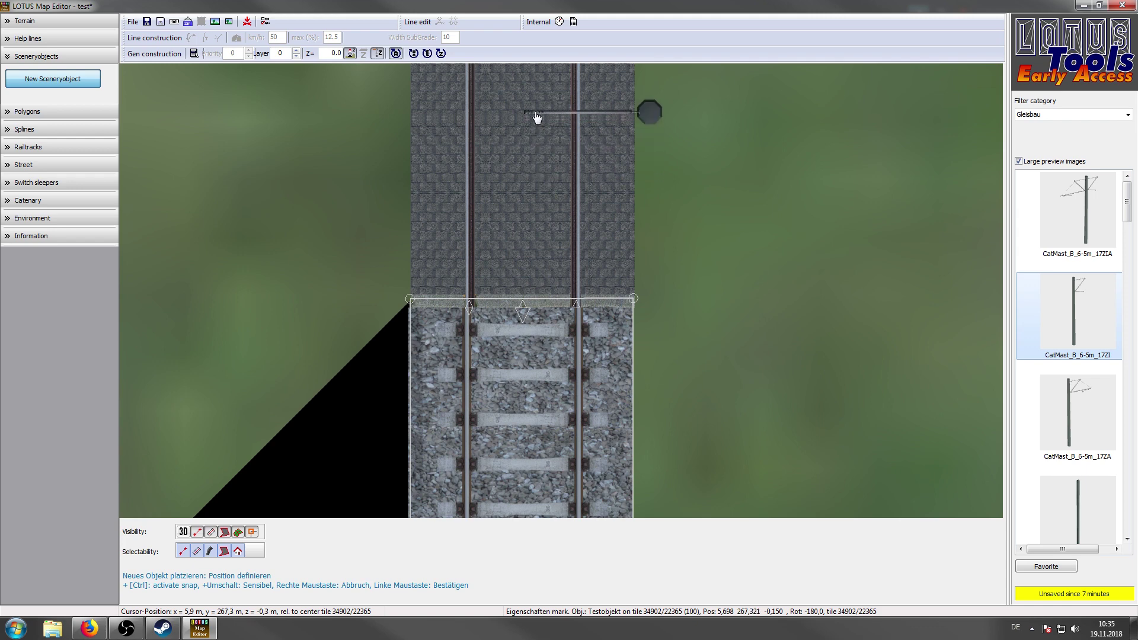
{"action": "left_click", "coordinate": [522, 316]}
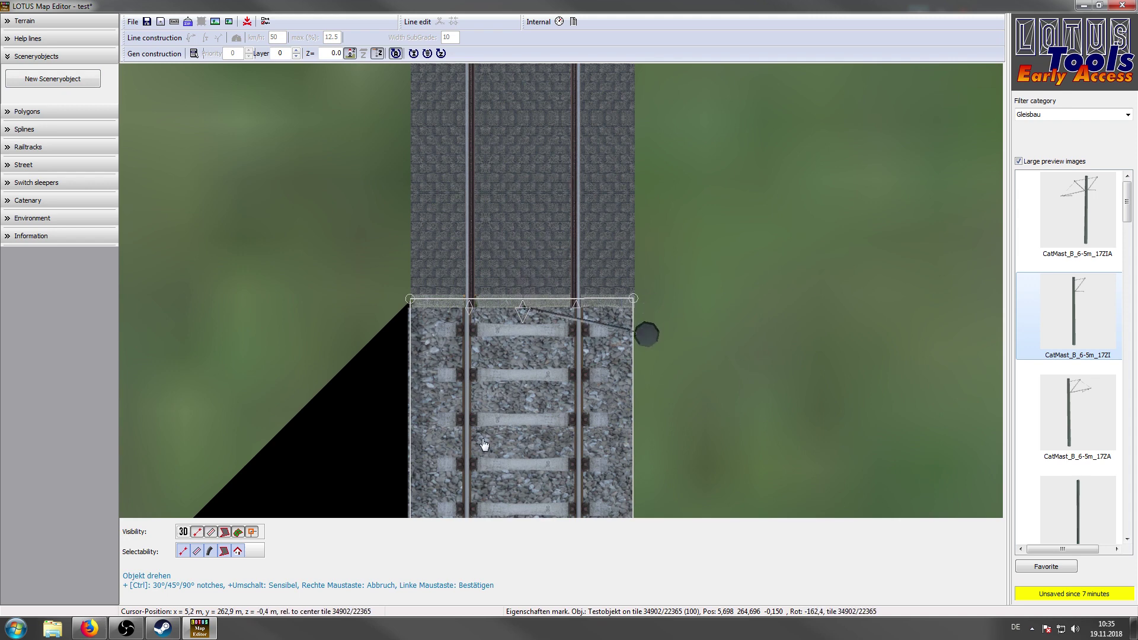
{"action": "left_click", "coordinate": [524, 400]}
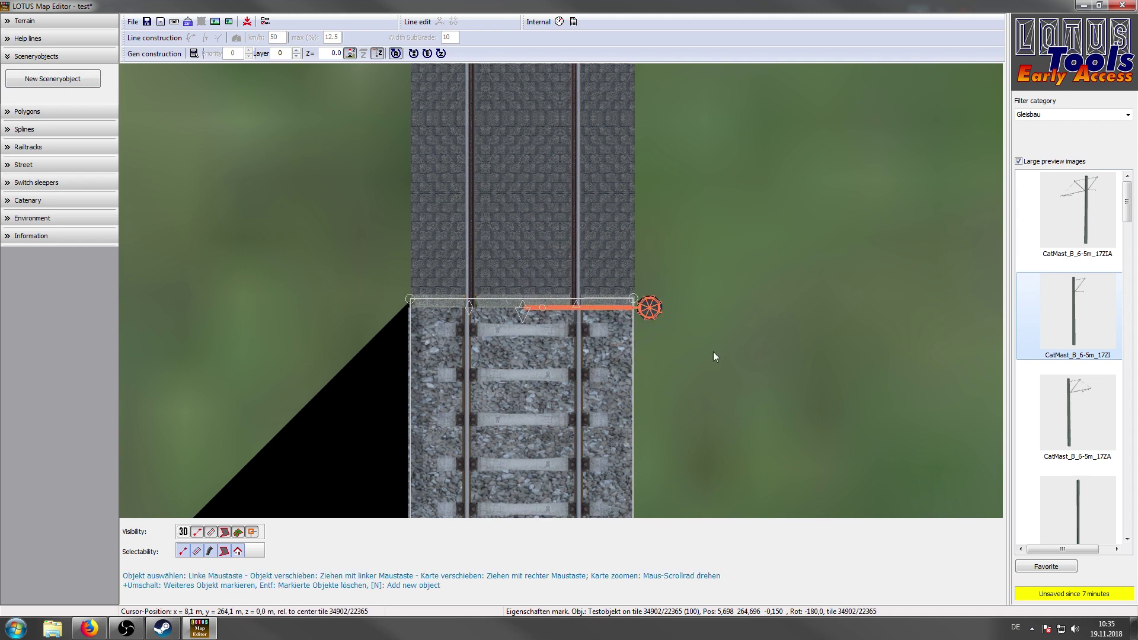
{"action": "left_click", "coordinate": [724, 357]}
- Place mast CatMast_B_6-5m_17ZA at the next joint of the ballasted track, snapped to its centre and perpendicular to the rails
{"action": "scroll", "coordinate": [755, 355], "scroll_direction": "down", "scroll_amount": 5}
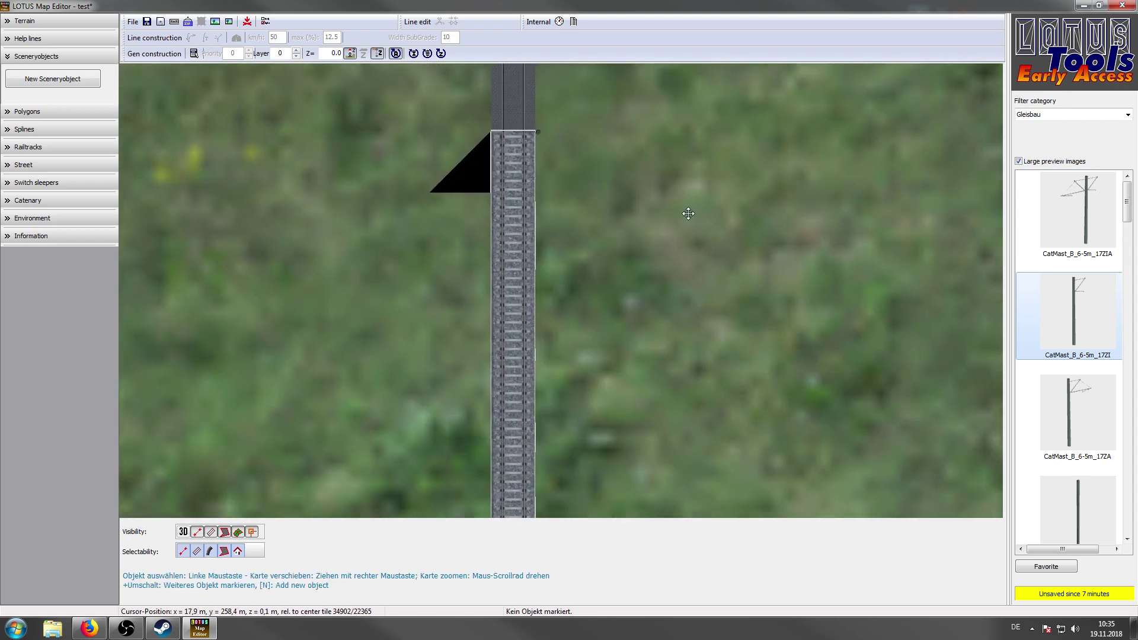
{"action": "scroll", "coordinate": [614, 270], "scroll_direction": "up", "scroll_amount": 4}
{"action": "left_click", "coordinate": [1083, 398]}
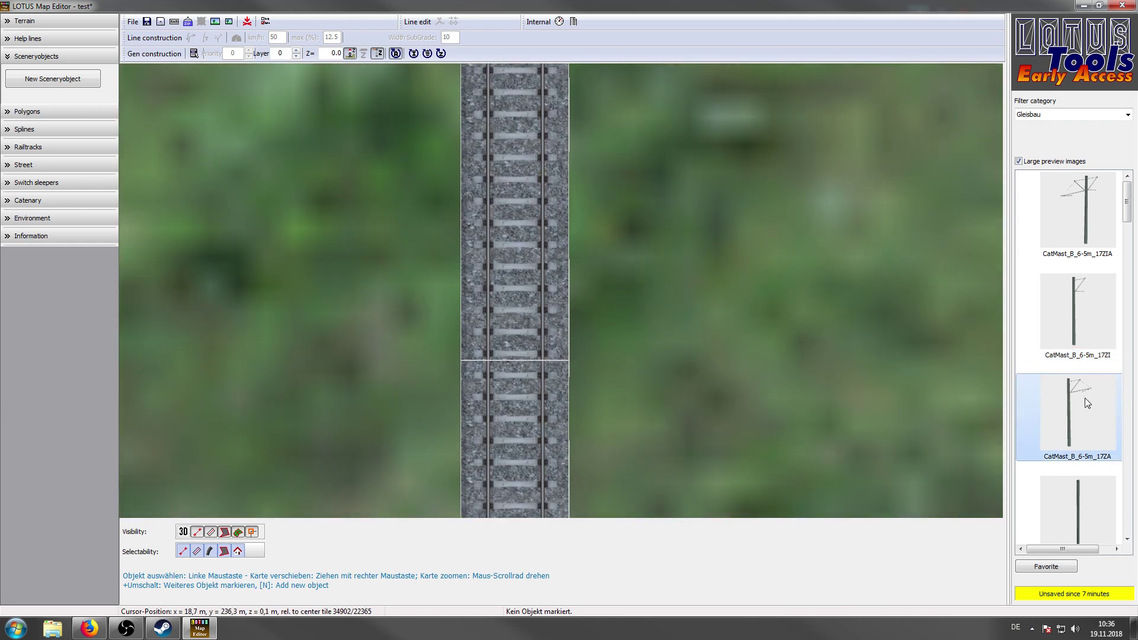
{"action": "key", "text": "n"}
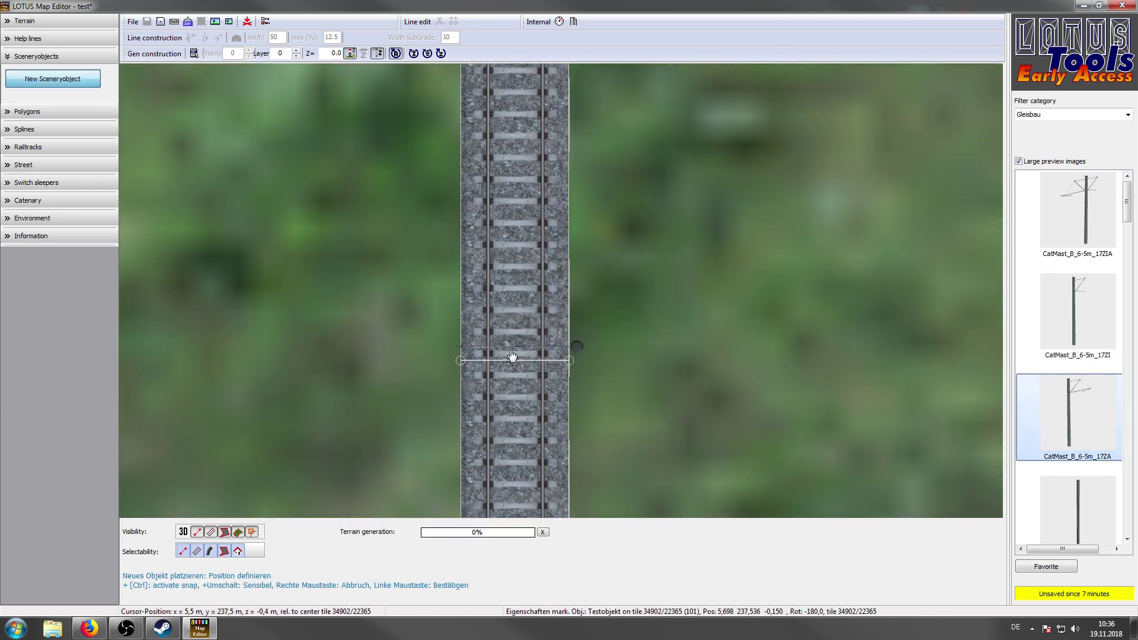
{"action": "left_click", "coordinate": [521, 371]}
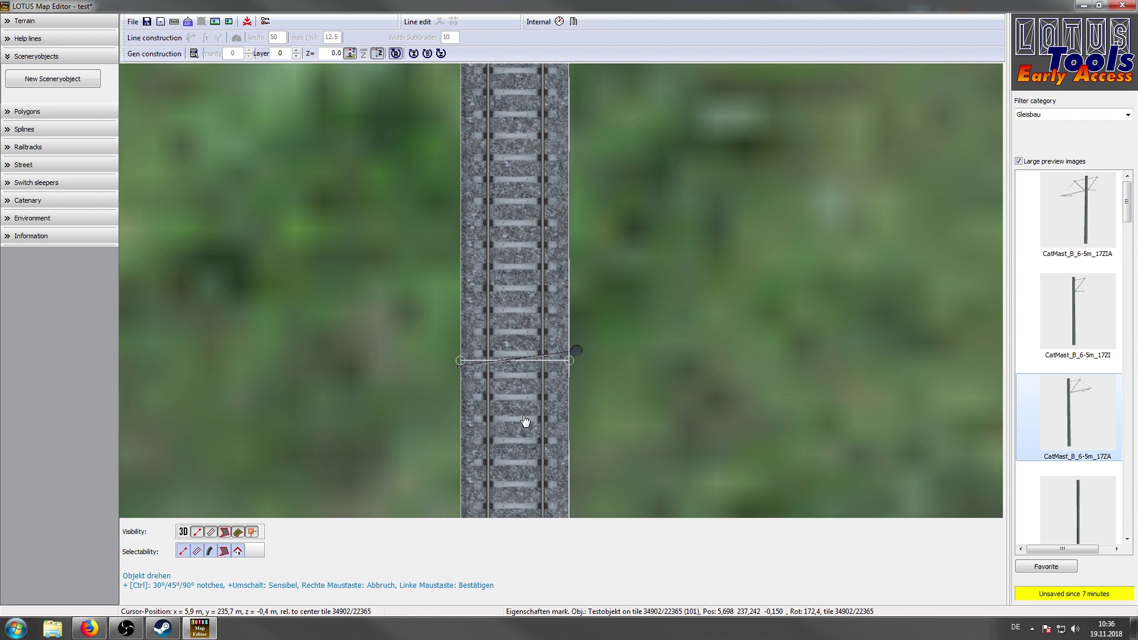
{"action": "left_click", "coordinate": [518, 425]}
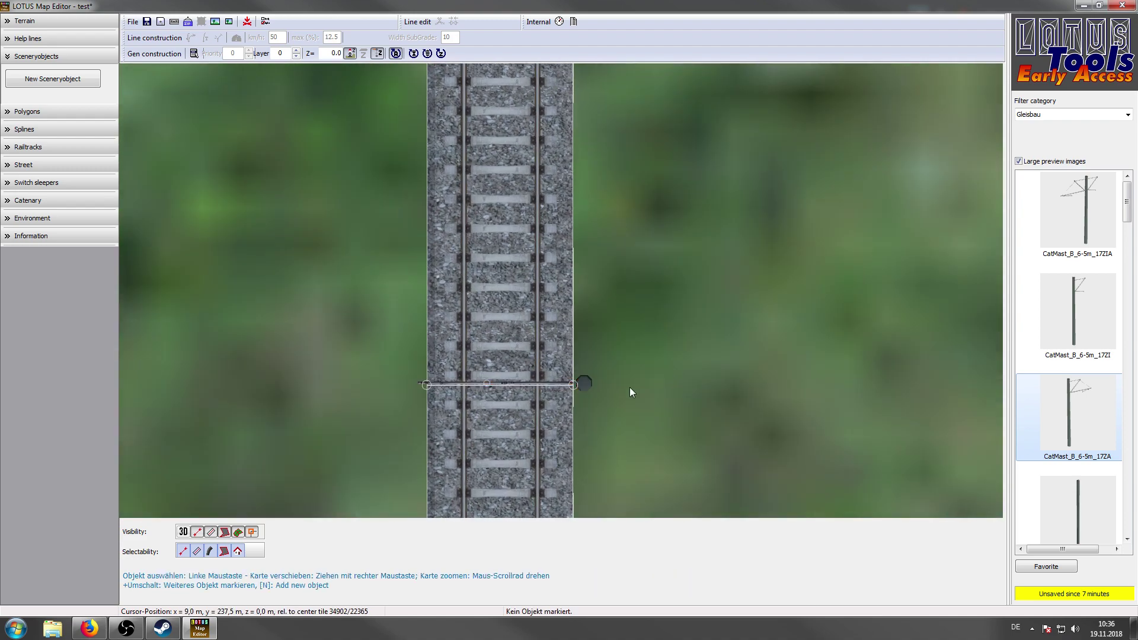
- Examine the two placed catenary masts and their arms in the 3D view
{"action": "left_click", "coordinate": [183, 532]}
{"action": "right_click_drag", "start_coordinate": [252, 358], "coordinate": [553, 123]}
{"action": "scroll", "coordinate": [336, 165], "scroll_direction": "down", "scroll_amount": 1}
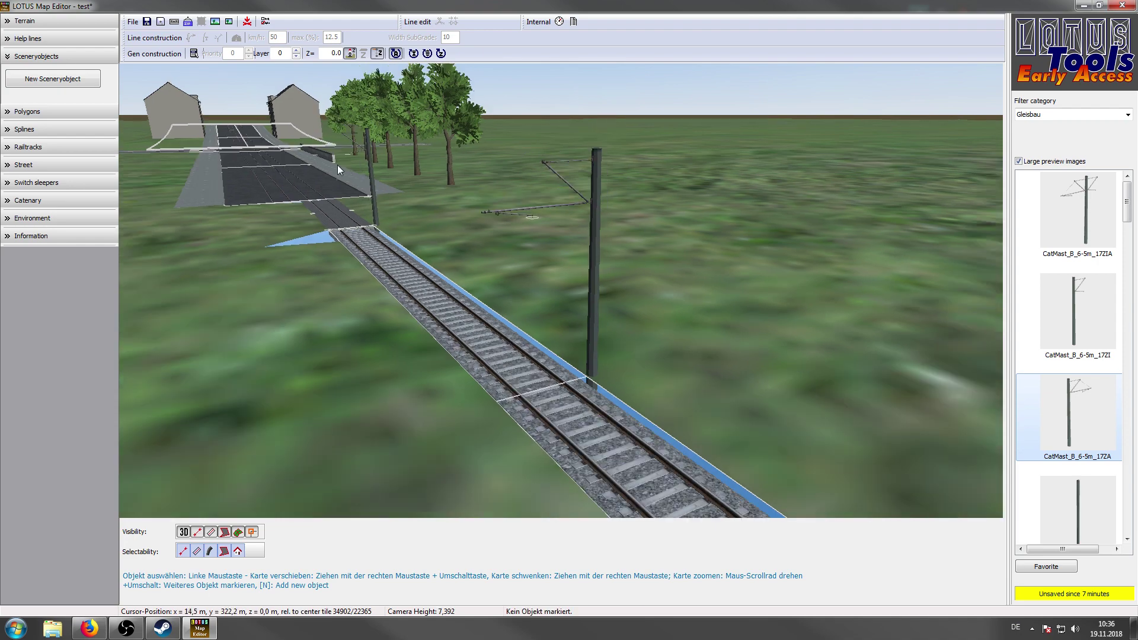
{"action": "right_click_drag", "start_coordinate": [370, 194], "coordinate": [521, 346], "text": "shift"}
{"action": "scroll", "coordinate": [588, 260], "scroll_direction": "up", "scroll_amount": 4}
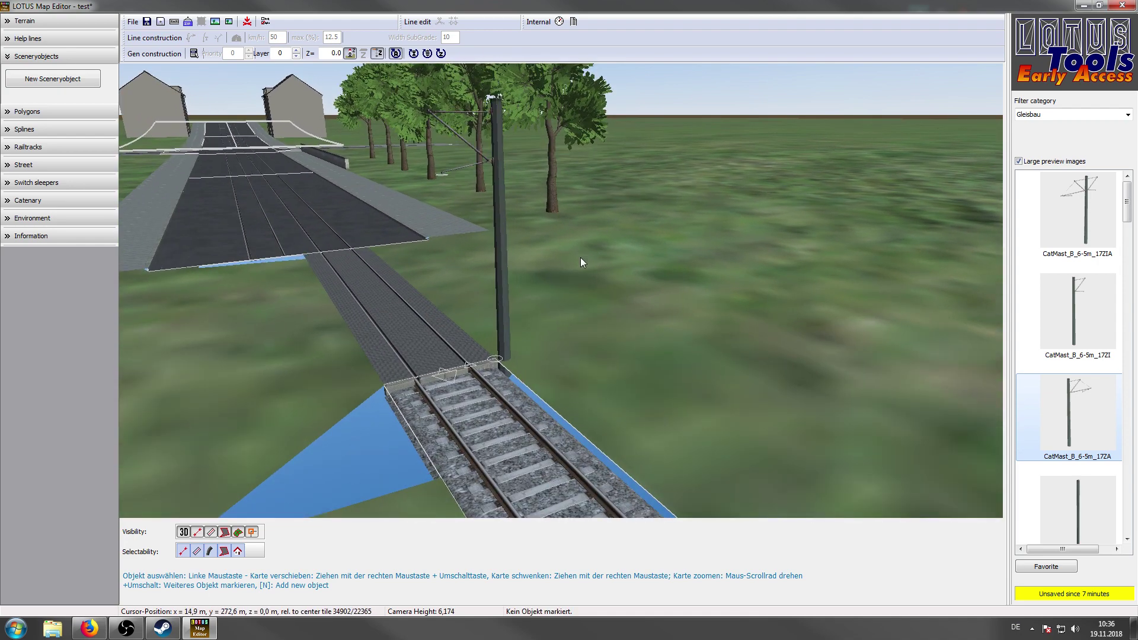
{"action": "scroll", "coordinate": [581, 258], "scroll_direction": "down", "scroll_amount": 4}
{"action": "right_click_drag", "start_coordinate": [572, 262], "coordinate": [722, 305]}
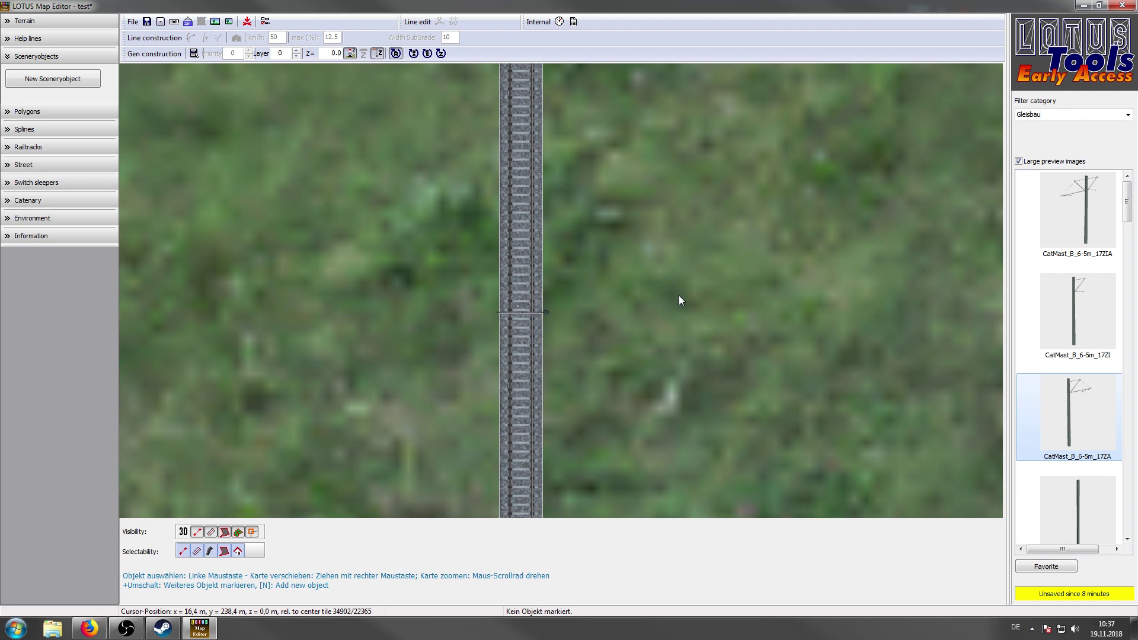
- Place another CatMast_B_6-5m_17ZI mast at the following track joint, on the same side as the previous masts
{"action": "left_click", "coordinate": [1072, 330]}
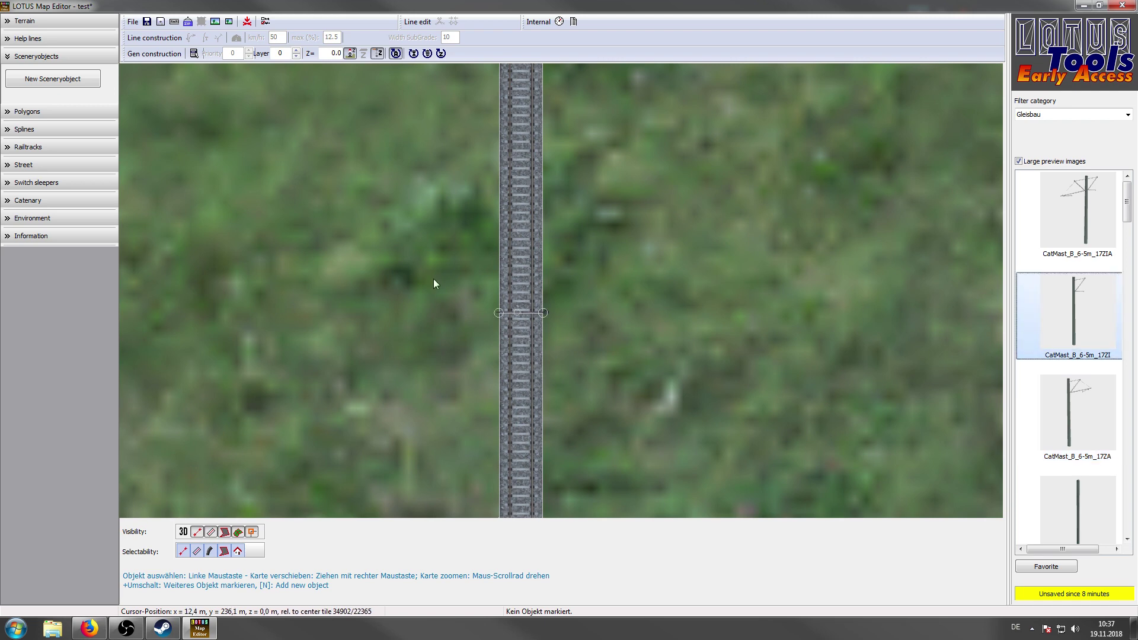
{"action": "left_click", "coordinate": [50, 79]}
{"action": "right_click_drag", "start_coordinate": [454, 225], "coordinate": [472, 170]}
{"action": "scroll", "coordinate": [472, 170], "scroll_direction": "down", "scroll_amount": 1}
{"action": "scroll", "coordinate": [522, 302], "scroll_direction": "up", "scroll_amount": 5}
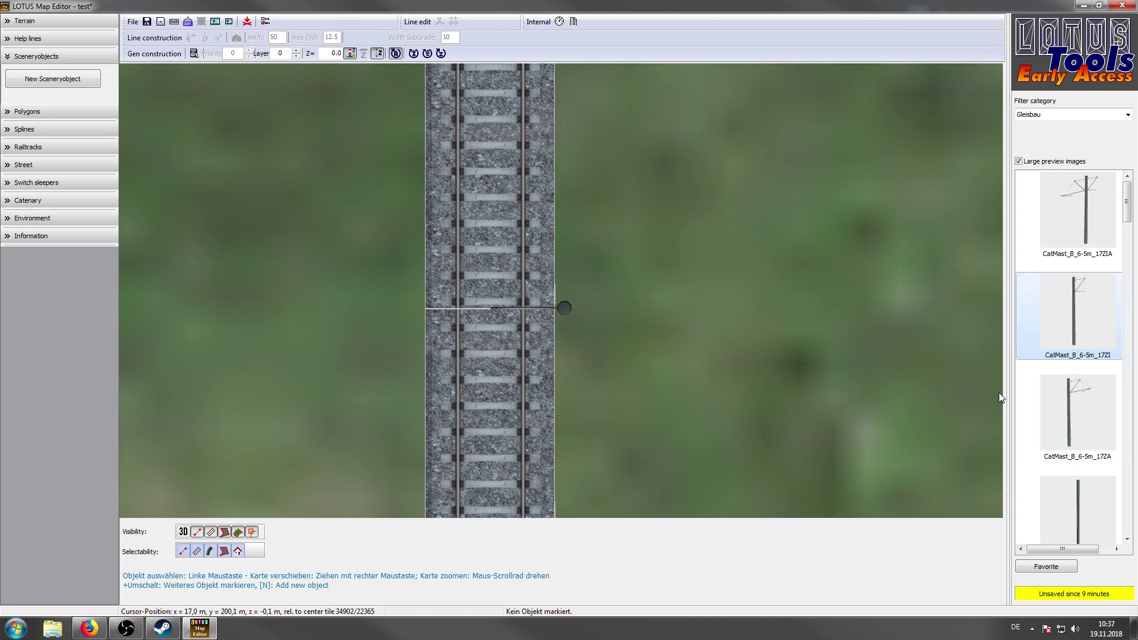
- Place another CatMast_B_6-5m_17ZA mast snapped to the centre of the track's open end, perpendicular to the rails
{"action": "scroll", "coordinate": [666, 400], "scroll_direction": "down", "scroll_amount": 3}
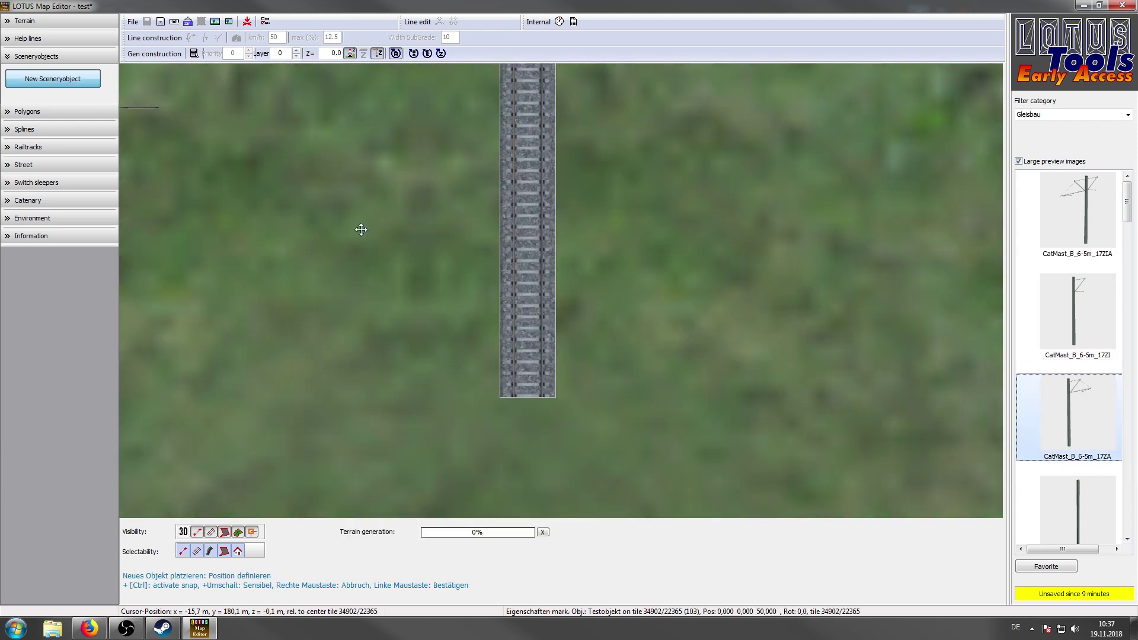
{"action": "scroll", "coordinate": [562, 396], "scroll_direction": "up", "scroll_amount": 2}
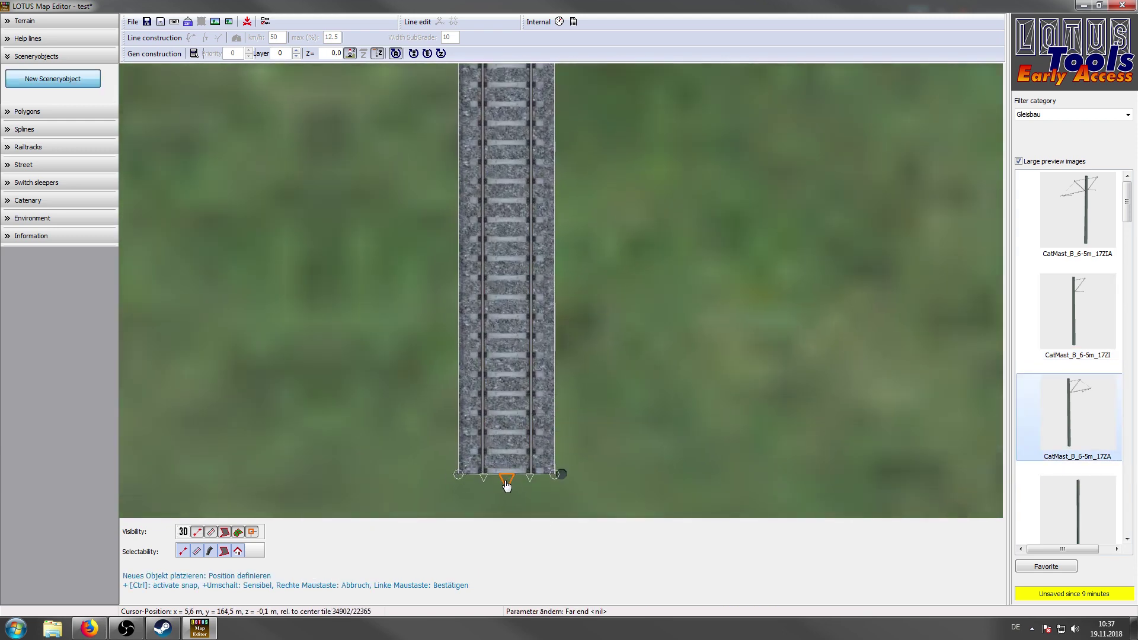
{"action": "left_click", "coordinate": [506, 481]}
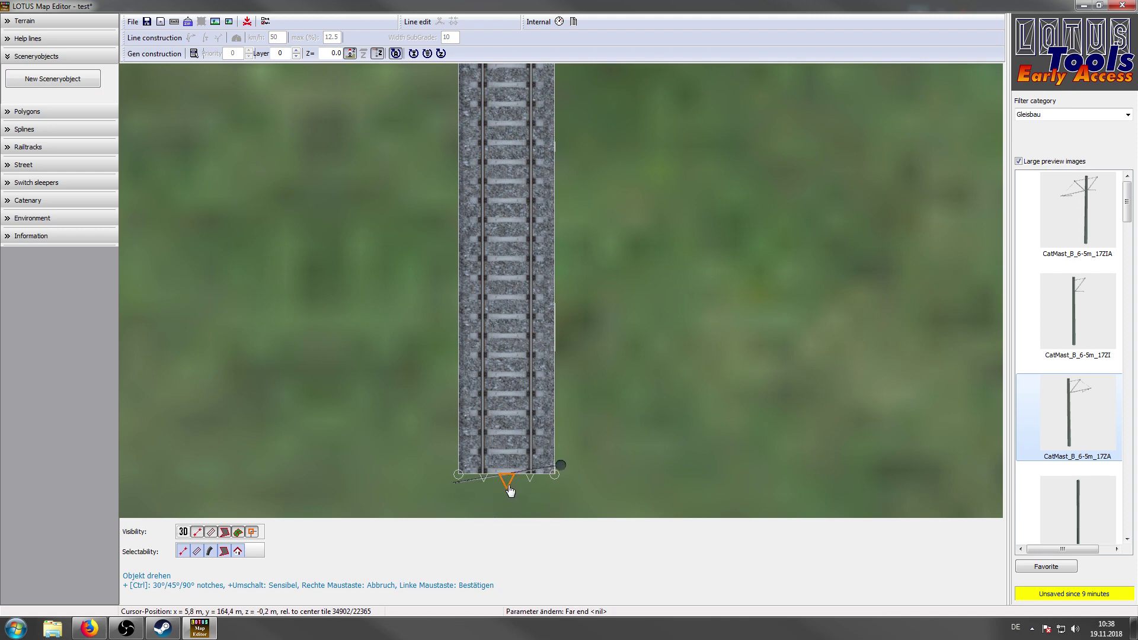
{"action": "left_click", "coordinate": [507, 483]}
{"action": "left_click", "coordinate": [621, 389]}
- Inspect the row of masts and the last mast's attachment point in the 3D view
{"action": "scroll", "coordinate": [621, 389], "scroll_direction": "up", "scroll_amount": 2}
{"action": "left_click", "coordinate": [184, 533]}
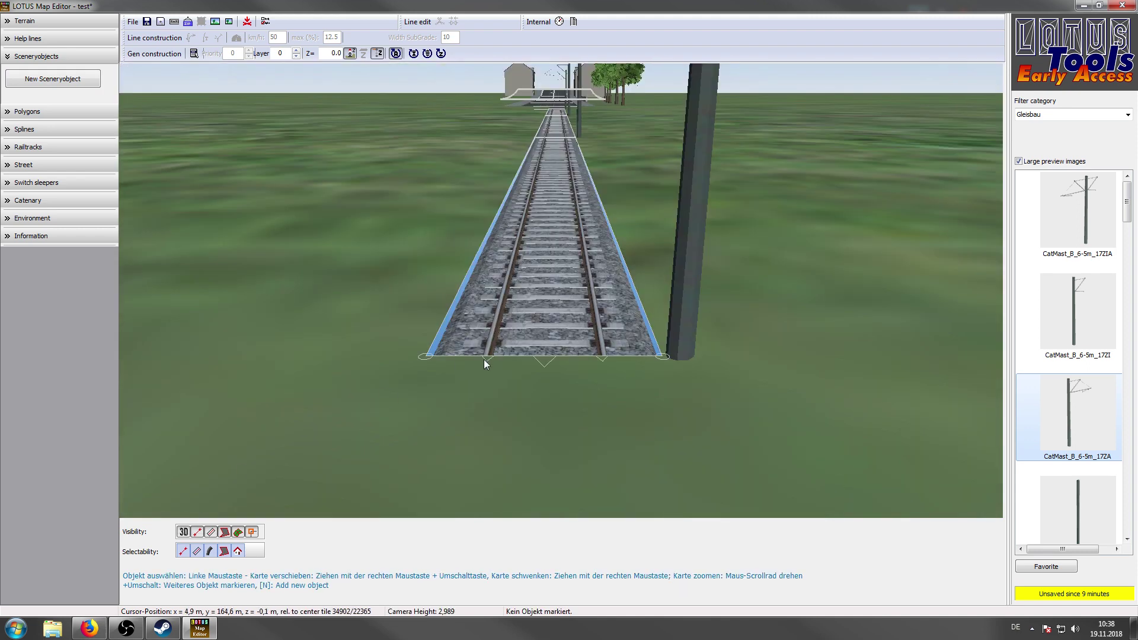
{"action": "right_click_drag", "start_coordinate": [483, 359], "coordinate": [553, 325]}
{"action": "scroll", "coordinate": [595, 317], "scroll_direction": "down", "scroll_amount": 4}
{"action": "scroll", "coordinate": [595, 320], "scroll_direction": "down", "scroll_amount": 4}
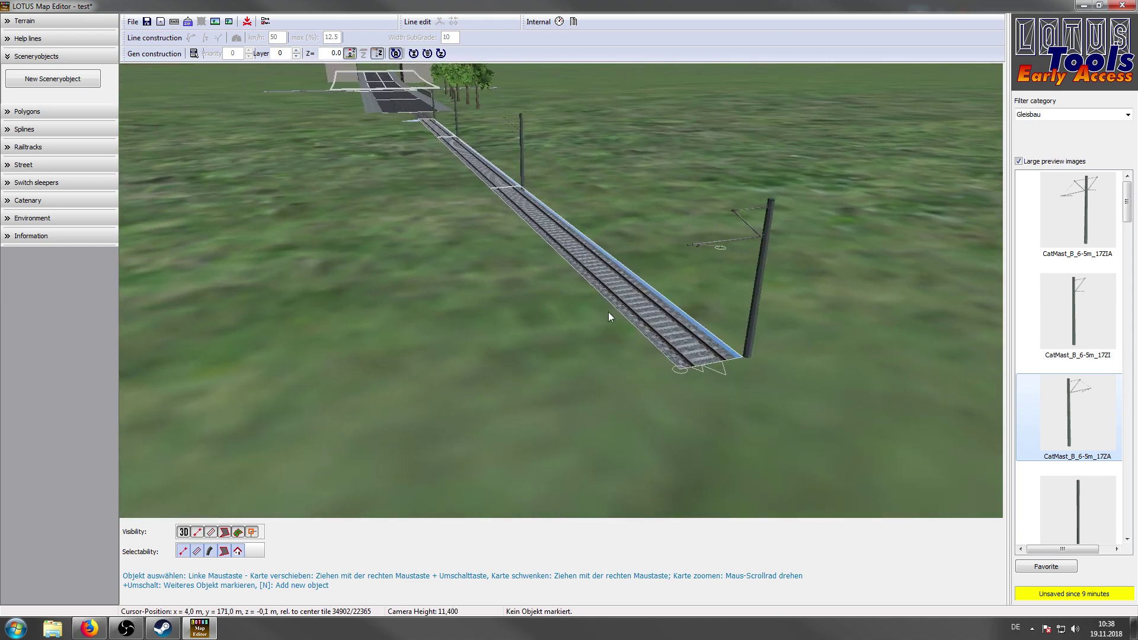
{"action": "right_click_drag", "start_coordinate": [586, 243], "coordinate": [443, 230], "text": "shift"}
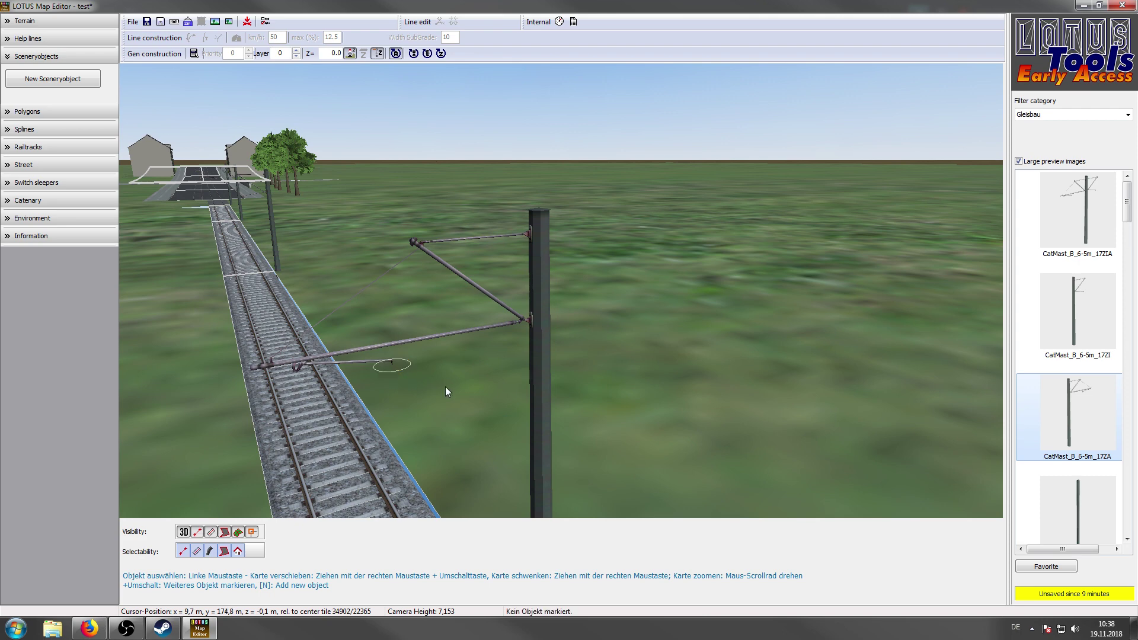
{"action": "scroll", "coordinate": [422, 354], "scroll_direction": "down", "scroll_amount": 4}
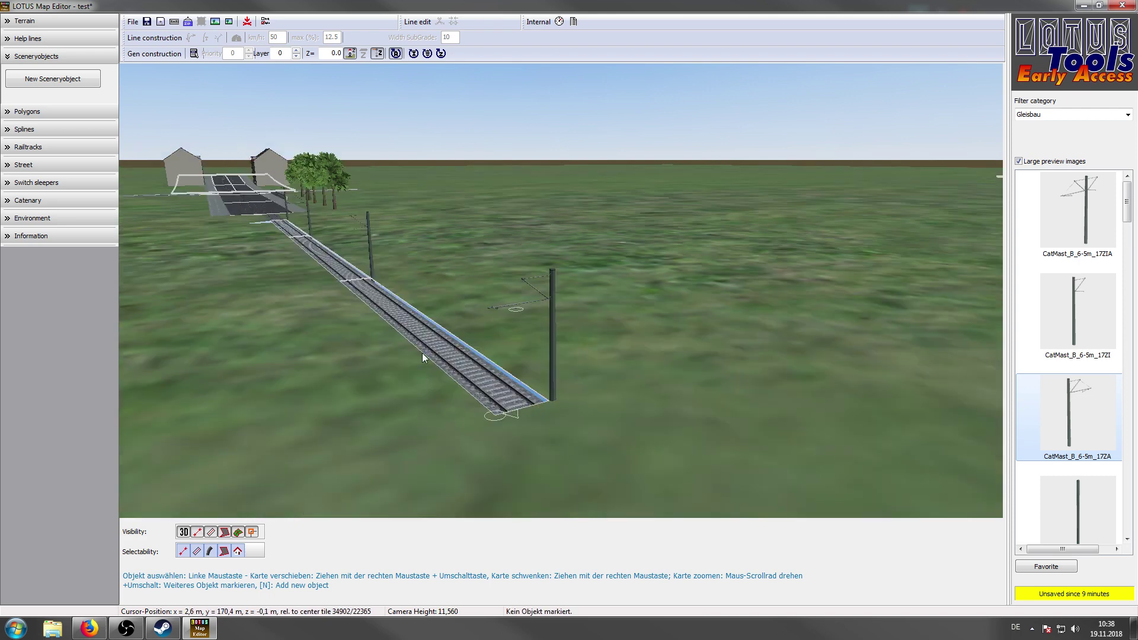
{"action": "scroll", "coordinate": [416, 321], "scroll_direction": "up", "scroll_amount": 4}
{"action": "scroll", "coordinate": [416, 321], "scroll_direction": "down", "scroll_amount": 2}
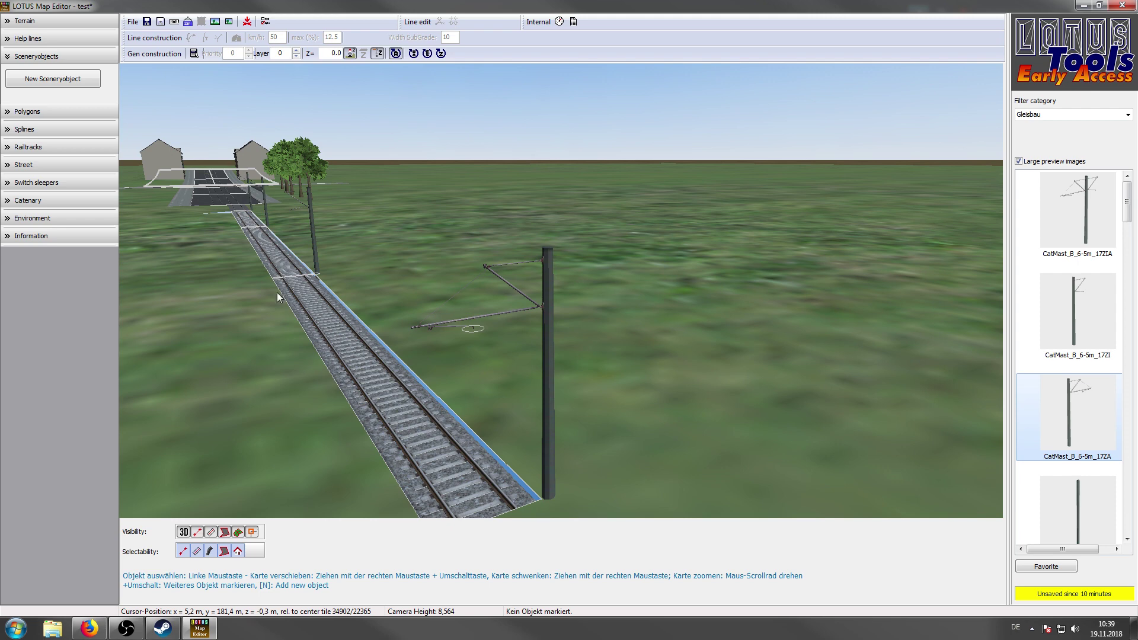
- String a catenaryTractLine_double_50m wire from the end mast's attachment point to the attachment point of the mast before it
{"action": "left_click", "coordinate": [102, 201]}
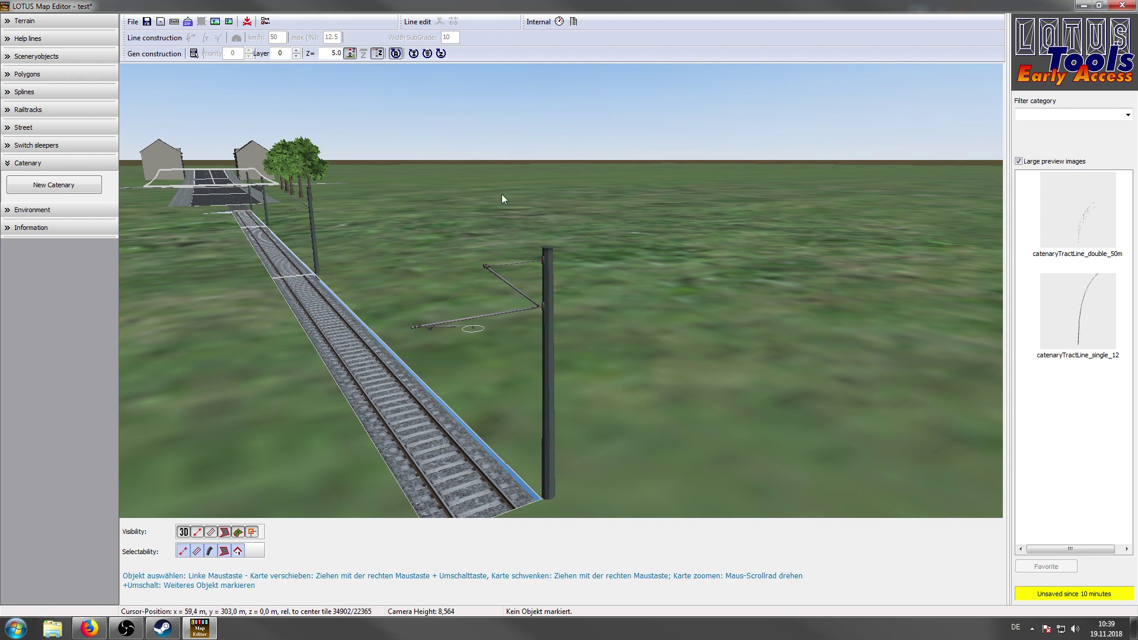
{"action": "left_click", "coordinate": [1091, 207]}
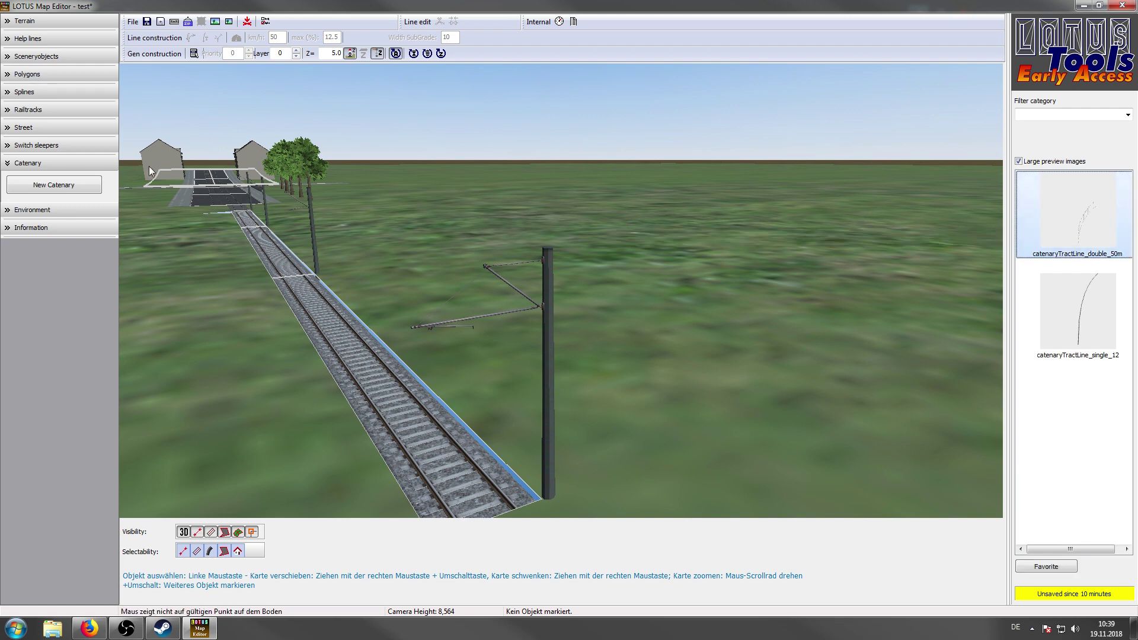
{"action": "left_click", "coordinate": [53, 185]}
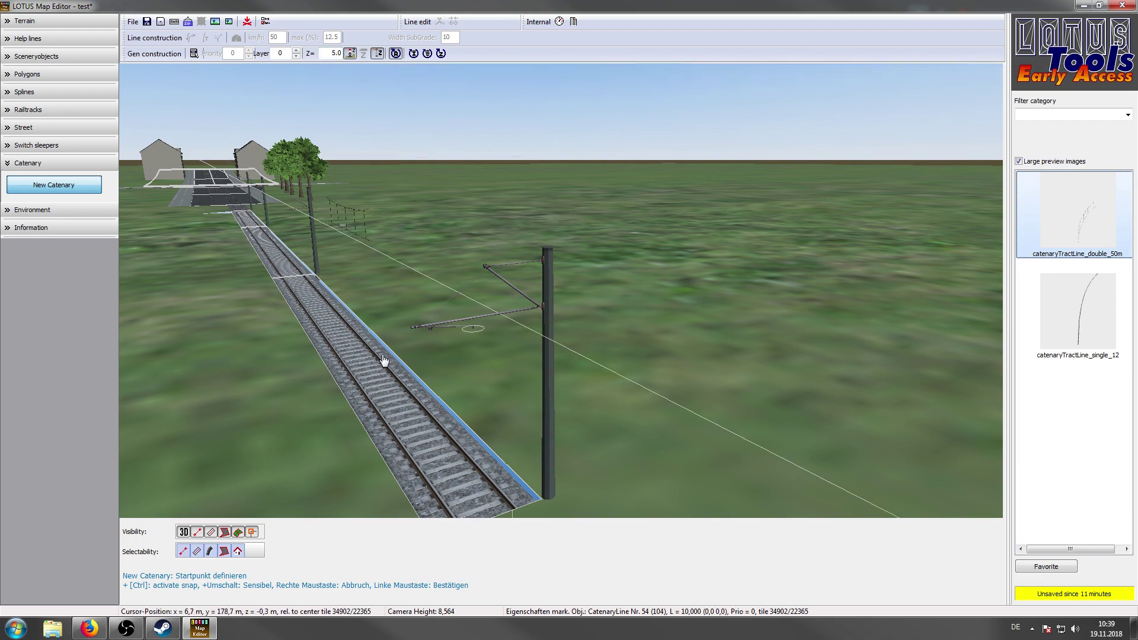
{"action": "middle_click_drag", "start_coordinate": [392, 358], "coordinate": [452, 383]}
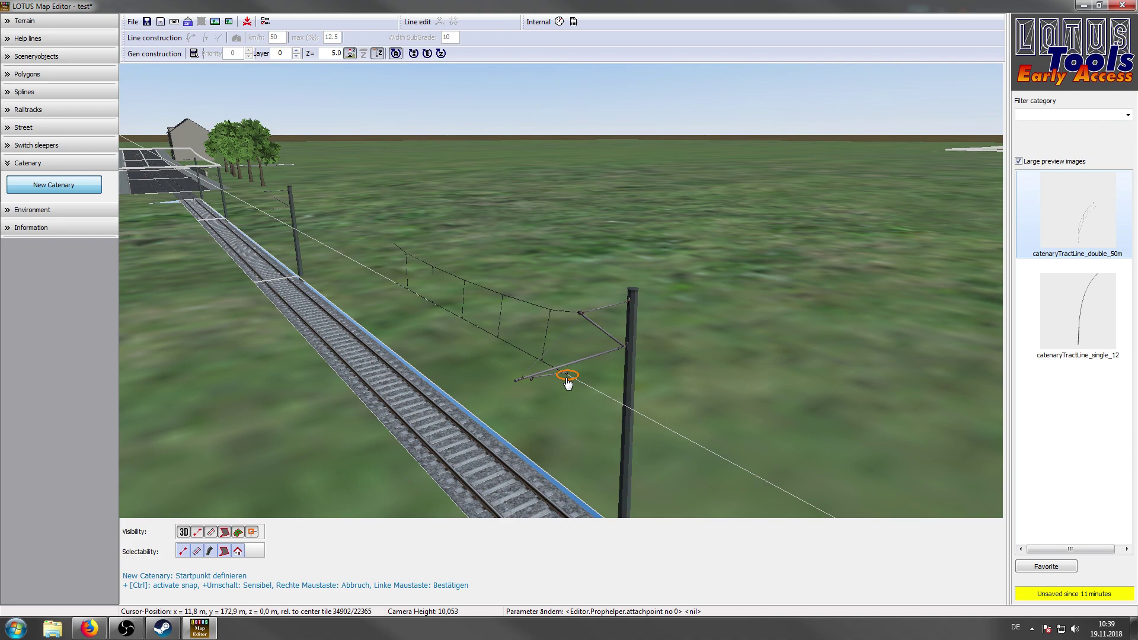
{"action": "left_click", "coordinate": [568, 381]}
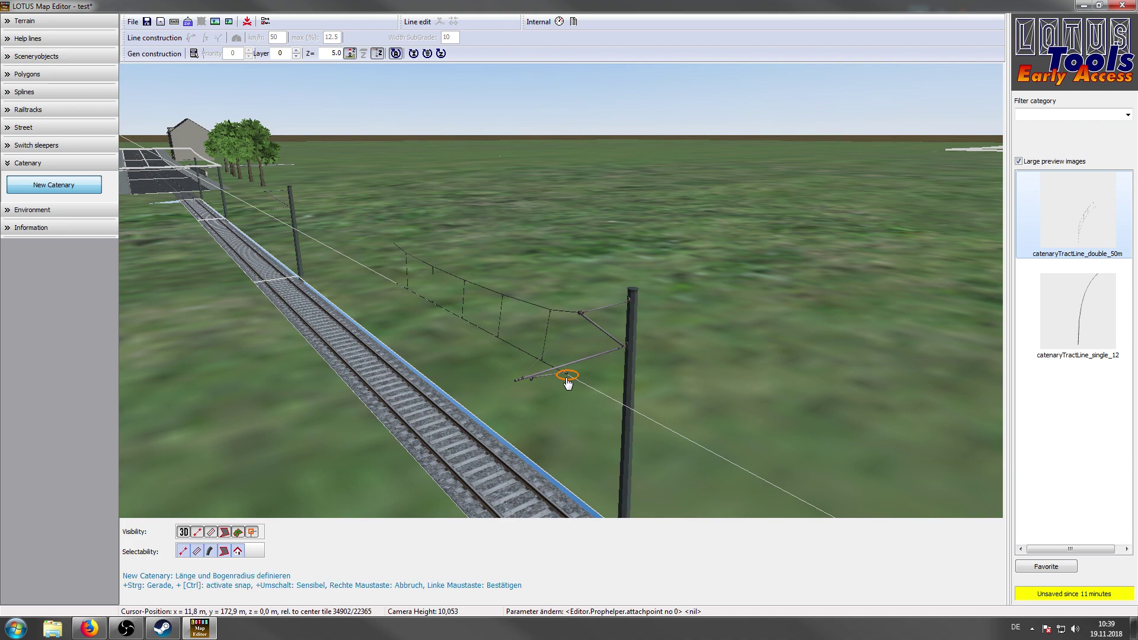
{"action": "middle_click_drag", "start_coordinate": [315, 323], "coordinate": [584, 457]}
{"action": "middle_click_drag", "start_coordinate": [545, 388], "coordinate": [530, 428]}
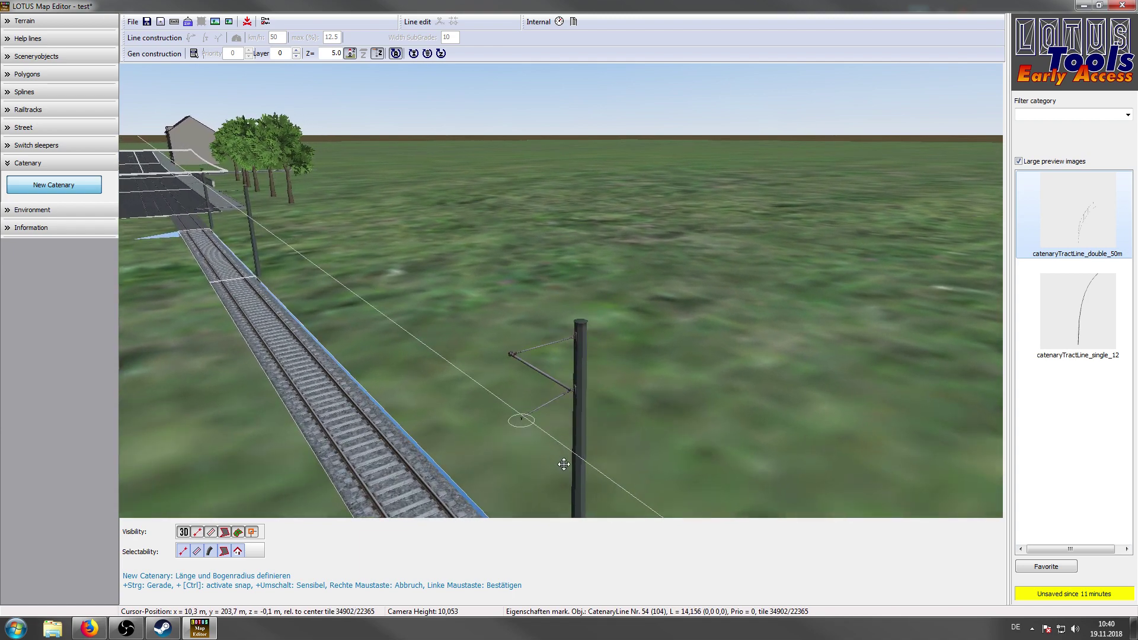
{"action": "left_click", "coordinate": [523, 423]}
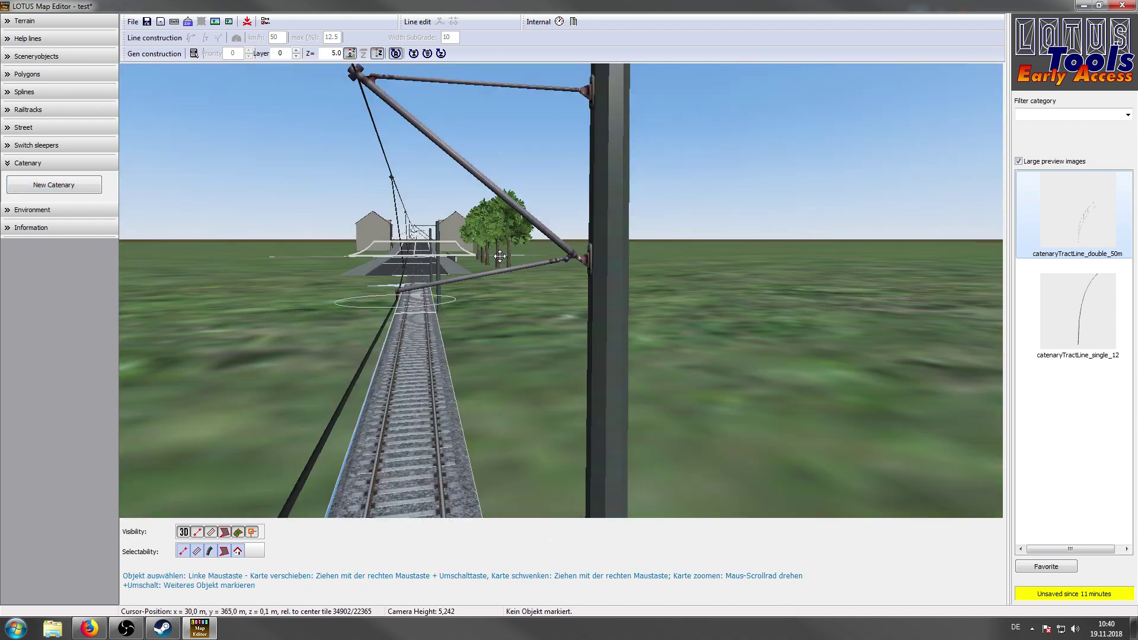
- Examine how the new catenary wire runs along the track and meets the arms of both masts in the 3D view
{"action": "middle_click_drag", "start_coordinate": [478, 256], "coordinate": [501, 256]}
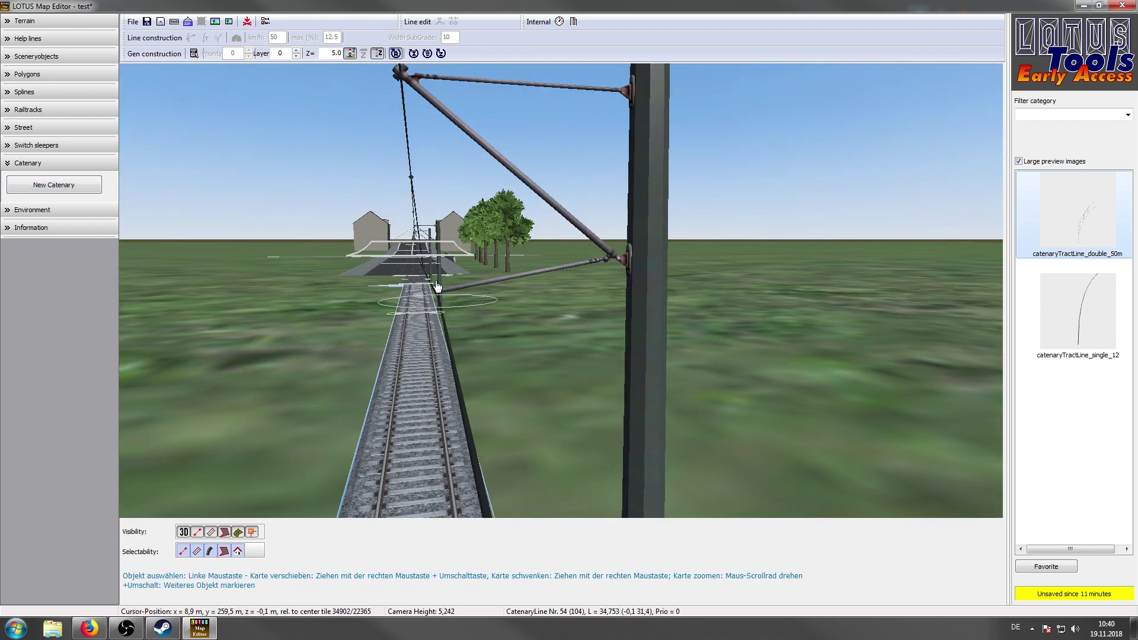
{"action": "scroll", "coordinate": [445, 332], "scroll_direction": "down", "scroll_amount": 3}
{"action": "scroll", "coordinate": [445, 332], "scroll_direction": "down", "scroll_amount": 2}
{"action": "left_click", "coordinate": [689, 364]}
{"action": "right_click_drag", "start_coordinate": [705, 360], "coordinate": [694, 355]}
{"action": "scroll", "coordinate": [701, 358], "scroll_direction": "down", "scroll_amount": 2}
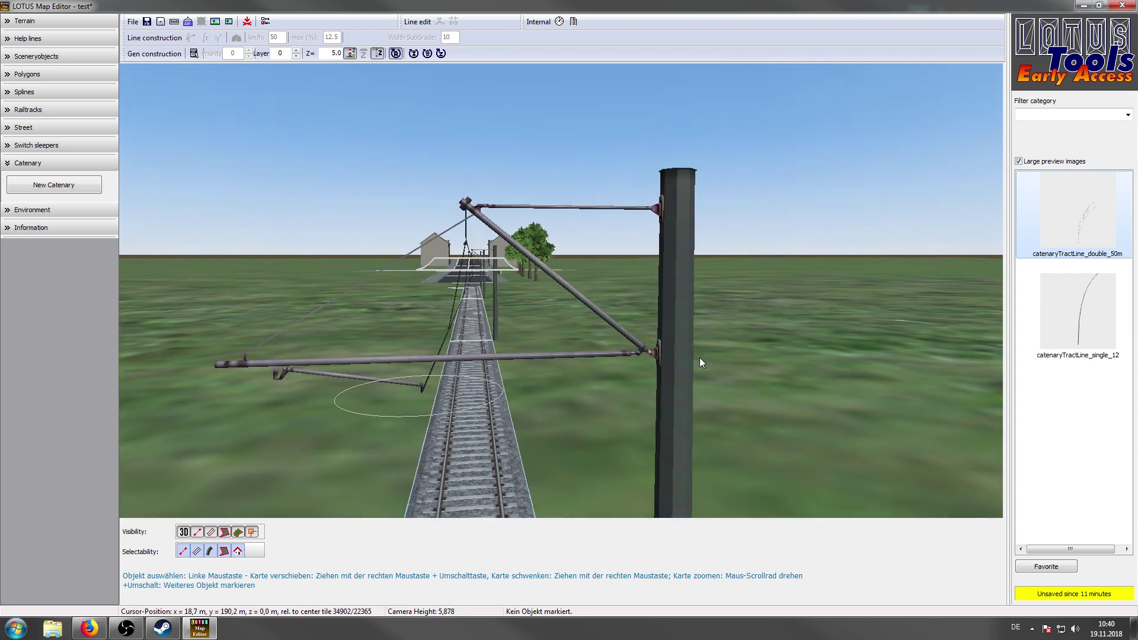
{"action": "right_click_drag", "start_coordinate": [699, 357], "coordinate": [757, 353]}
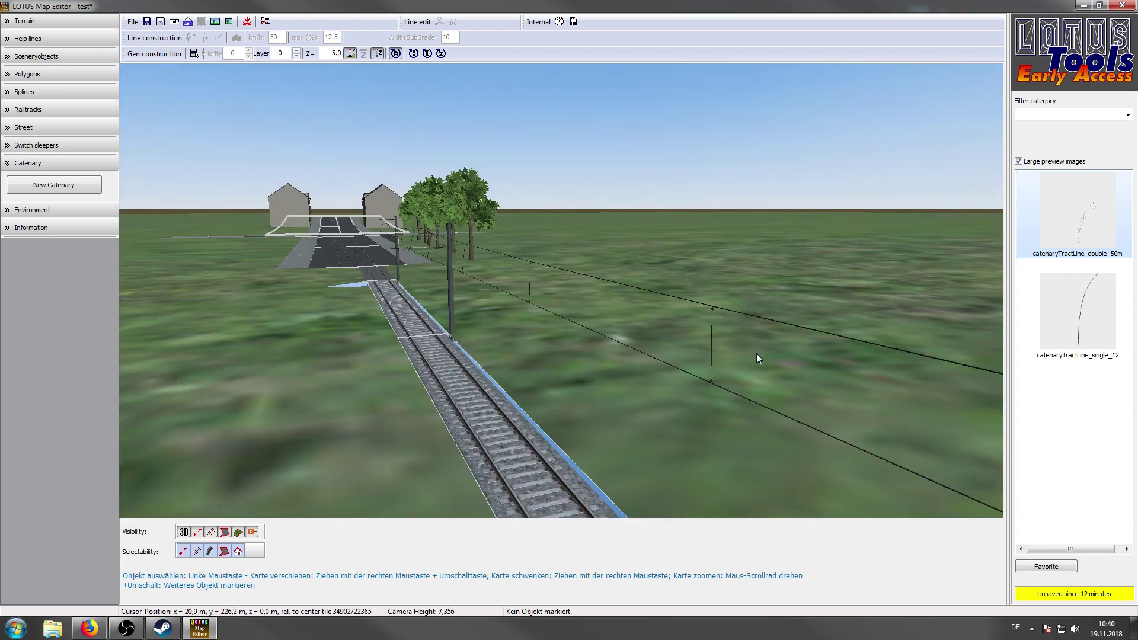
{"action": "scroll", "coordinate": [757, 353], "scroll_direction": "up", "scroll_amount": 2}
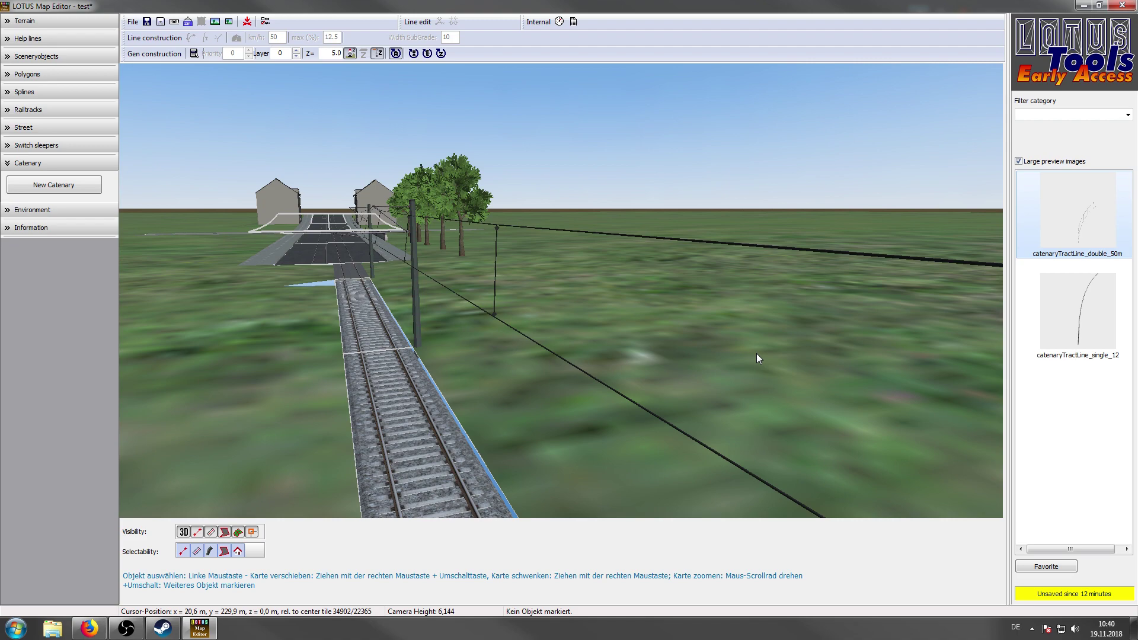
{"action": "scroll", "coordinate": [759, 355], "scroll_direction": "down", "scroll_amount": 5}
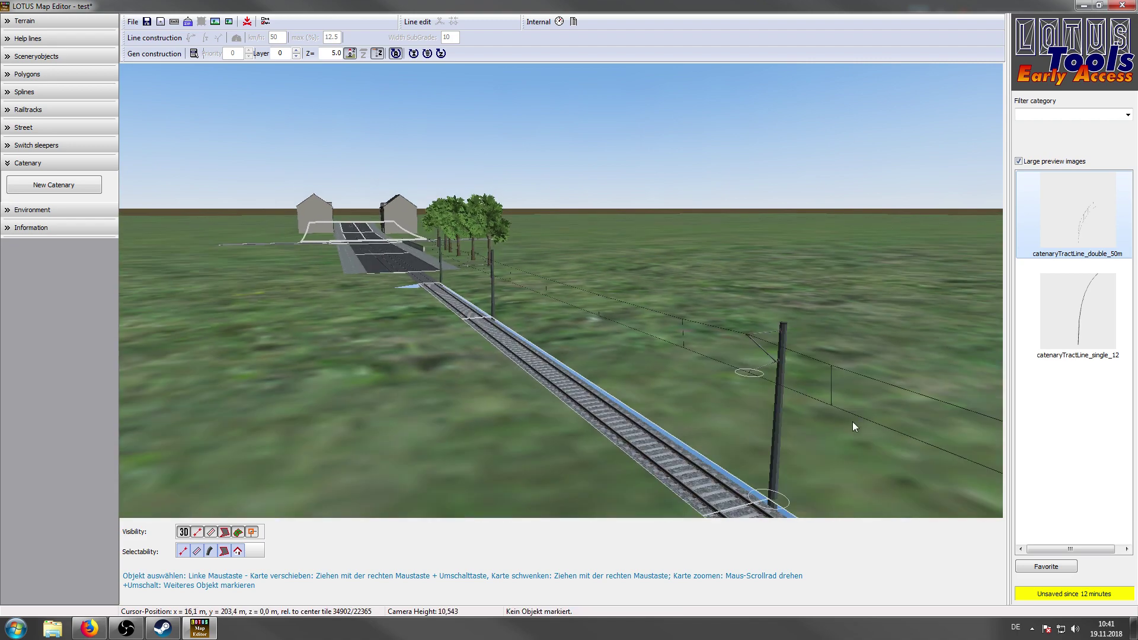
{"action": "scroll", "coordinate": [738, 315], "scroll_direction": "up", "scroll_amount": 6}
{"action": "scroll", "coordinate": [738, 315], "scroll_direction": "down", "scroll_amount": 3}
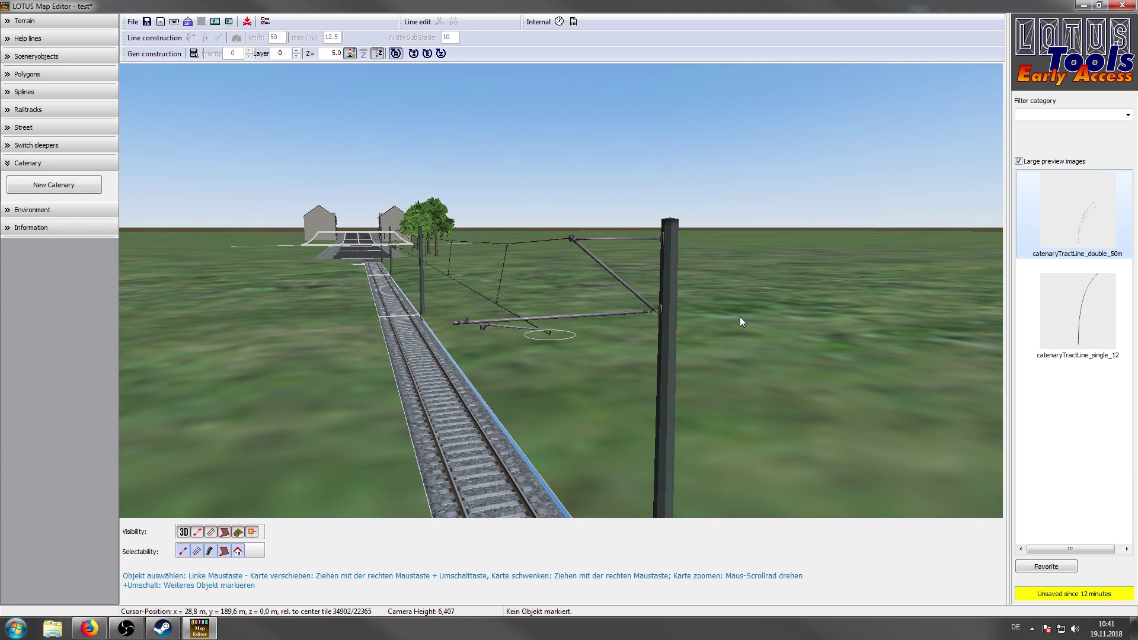
{"action": "scroll", "coordinate": [739, 317], "scroll_direction": "down", "scroll_amount": 3}
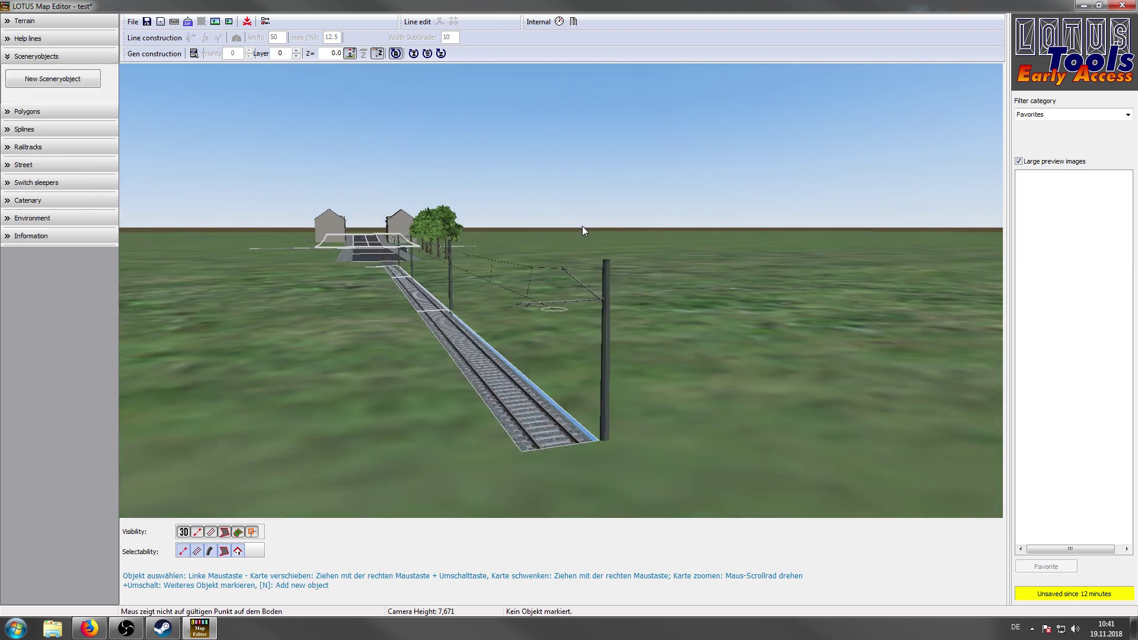
{"action": "scroll", "coordinate": [760, 315], "scroll_direction": "up", "scroll_amount": 2}
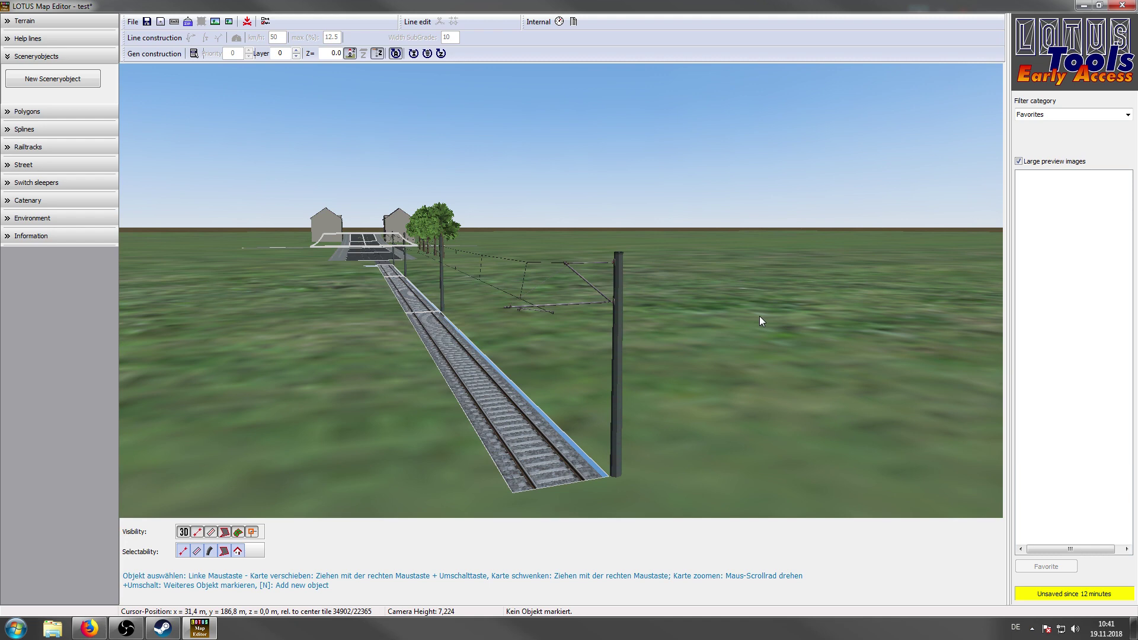
- Move the catenary mast at the track's open end sideways, well away from the rails
{"action": "scroll", "coordinate": [759, 358], "scroll_direction": "up", "scroll_amount": 3}
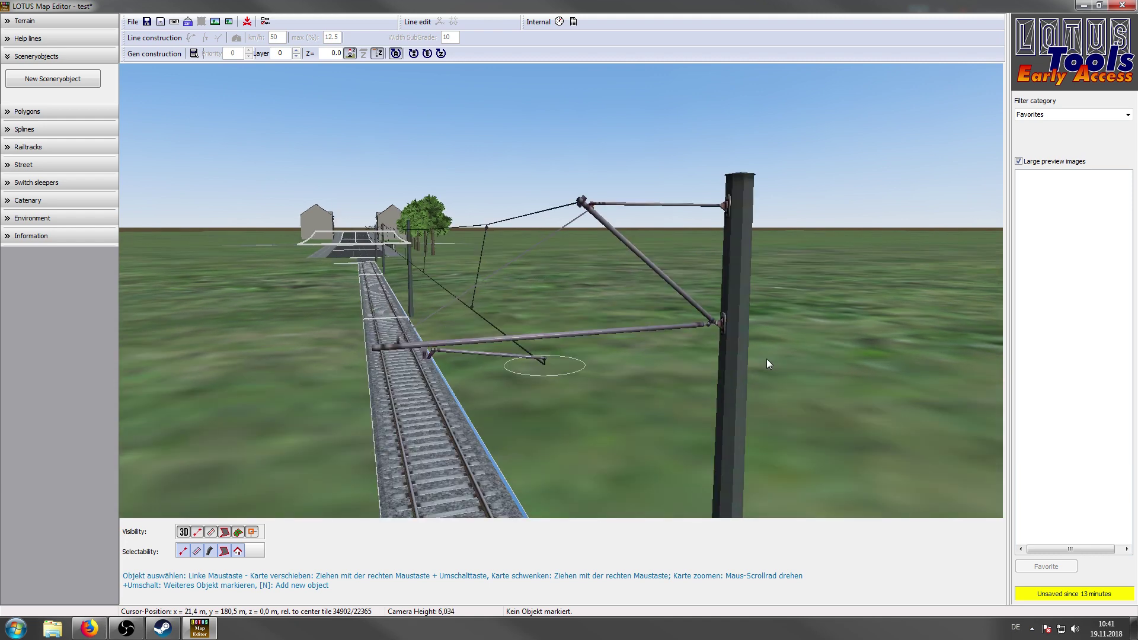
{"action": "scroll", "coordinate": [767, 360], "scroll_direction": "down", "scroll_amount": 2}
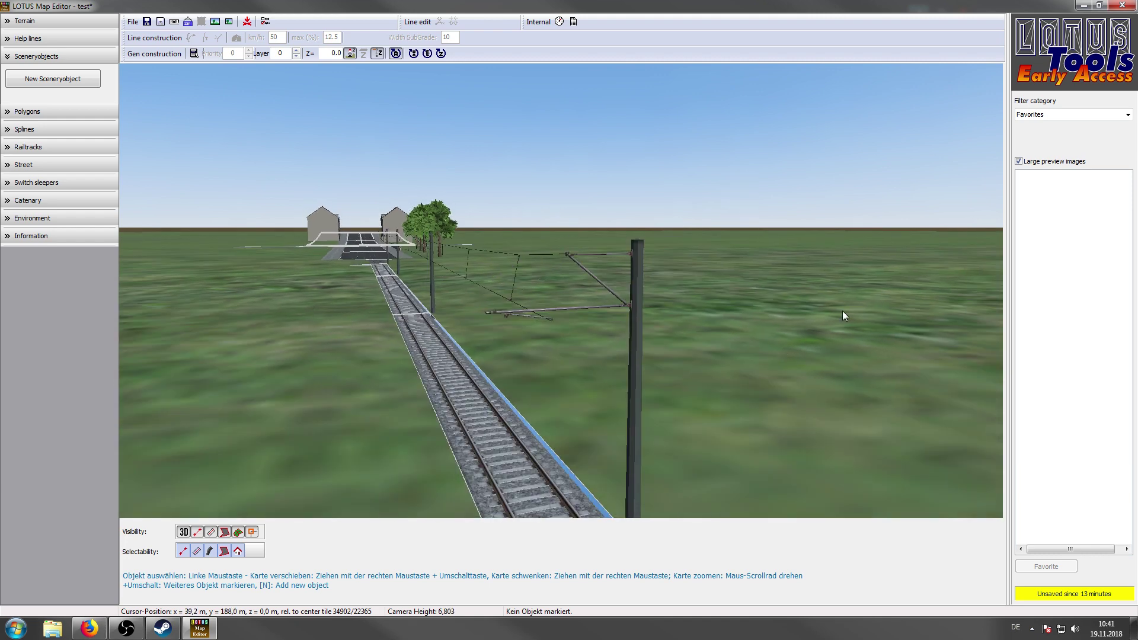
{"action": "left_click", "coordinate": [636, 382]}
{"action": "scroll", "coordinate": [682, 381], "scroll_direction": "down", "scroll_amount": 2}
{"action": "scroll", "coordinate": [639, 408], "scroll_direction": "up", "scroll_amount": 1}
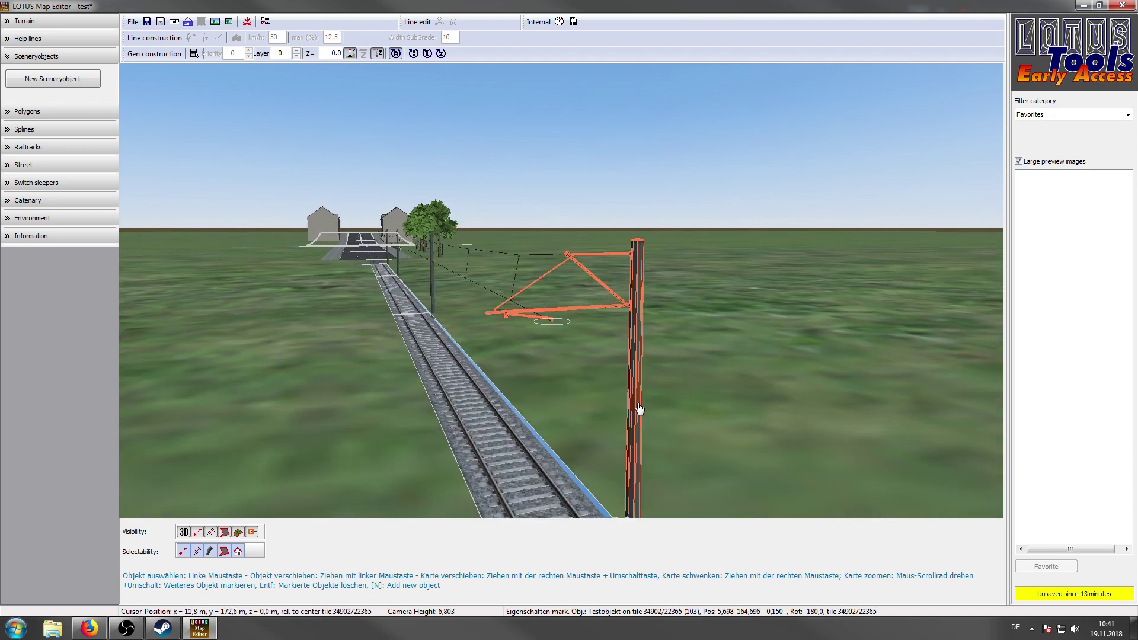
{"action": "scroll", "coordinate": [640, 436], "scroll_direction": "down", "scroll_amount": 1}
{"action": "left_click_drag", "start_coordinate": [601, 440], "coordinate": [627, 441]}
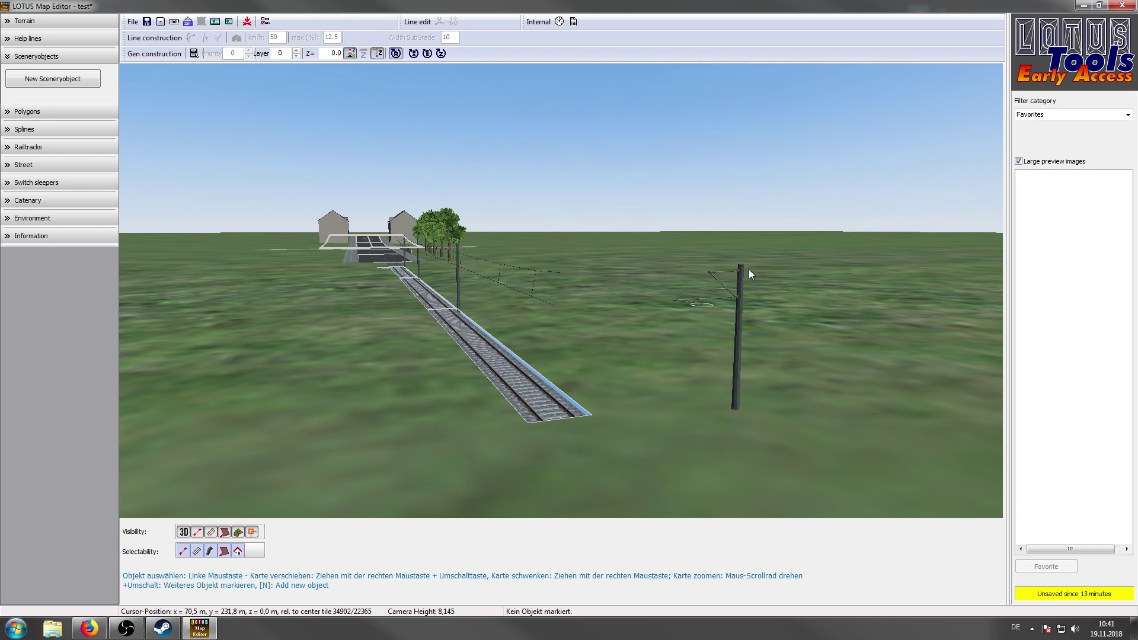
{"action": "scroll", "coordinate": [674, 229], "scroll_direction": "up", "scroll_amount": 1}
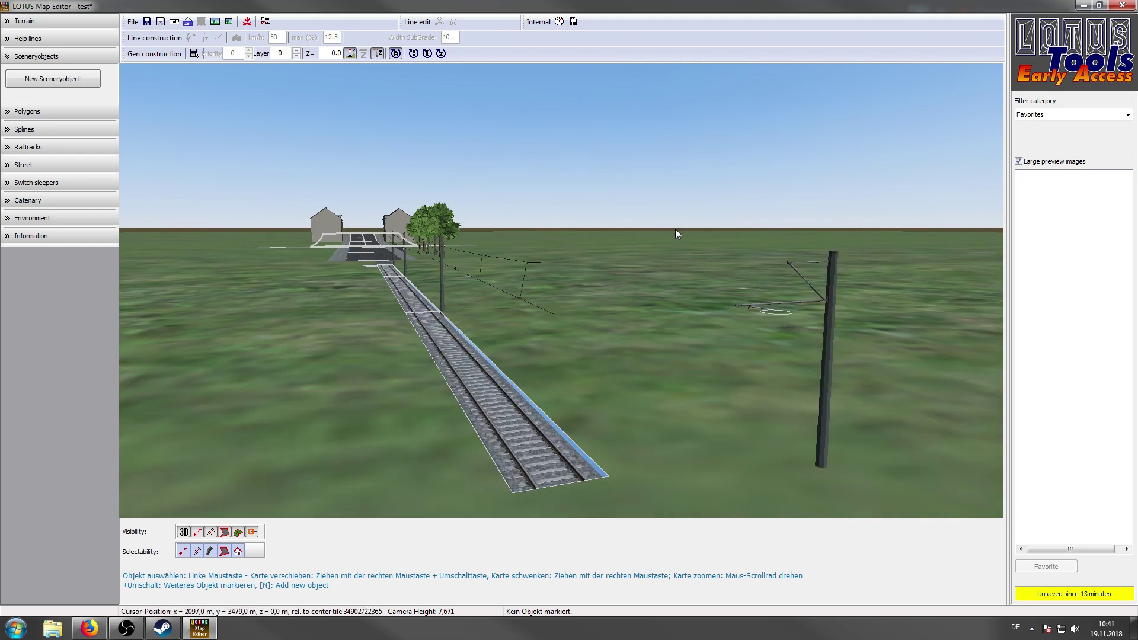
{"action": "scroll", "coordinate": [676, 237], "scroll_direction": "up", "scroll_amount": 1}
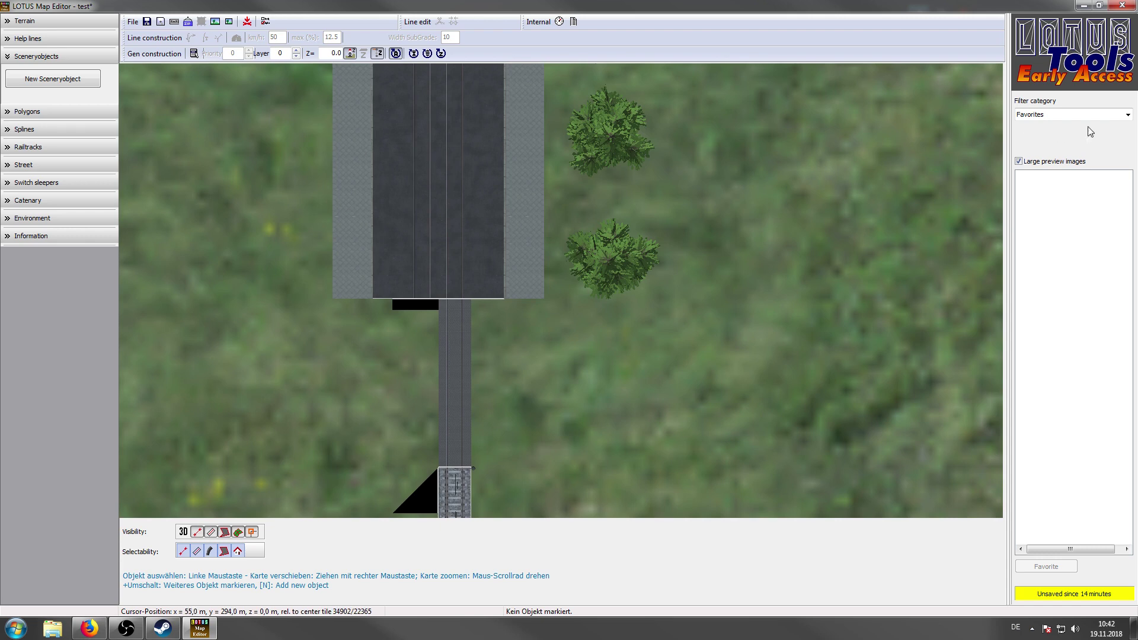
- Filter the scenery objects to the Gleisbau category and select the oberleitungsmast_5m_rund mast
{"action": "left_click", "coordinate": [1094, 117]}
{"action": "scroll", "coordinate": [1075, 140], "scroll_direction": "down", "scroll_amount": 1}
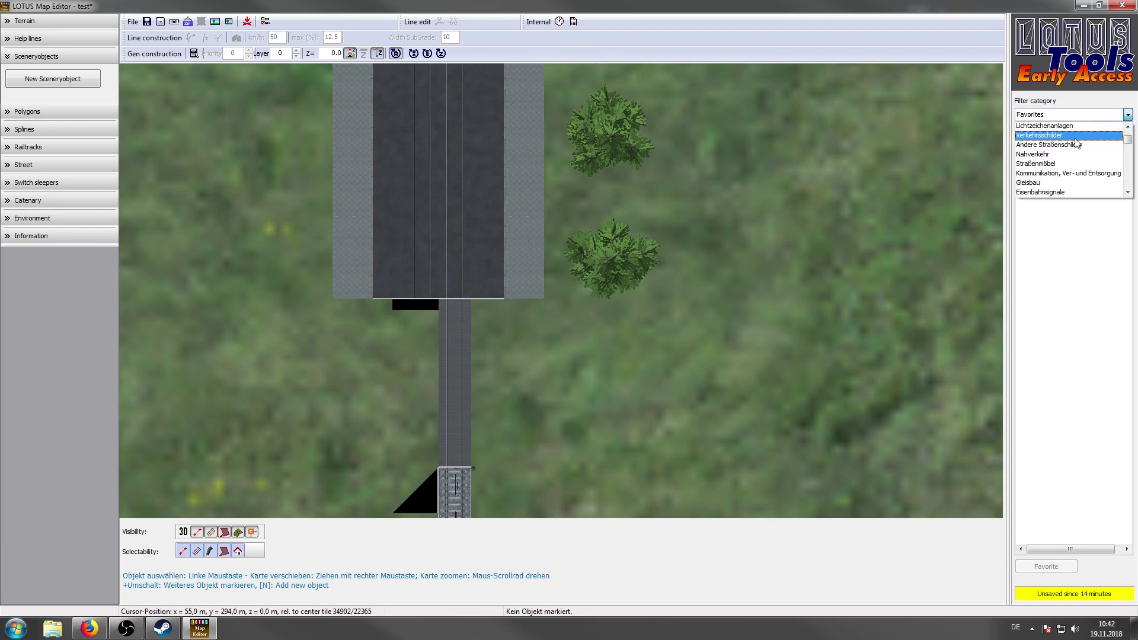
{"action": "left_click", "coordinate": [1043, 183]}
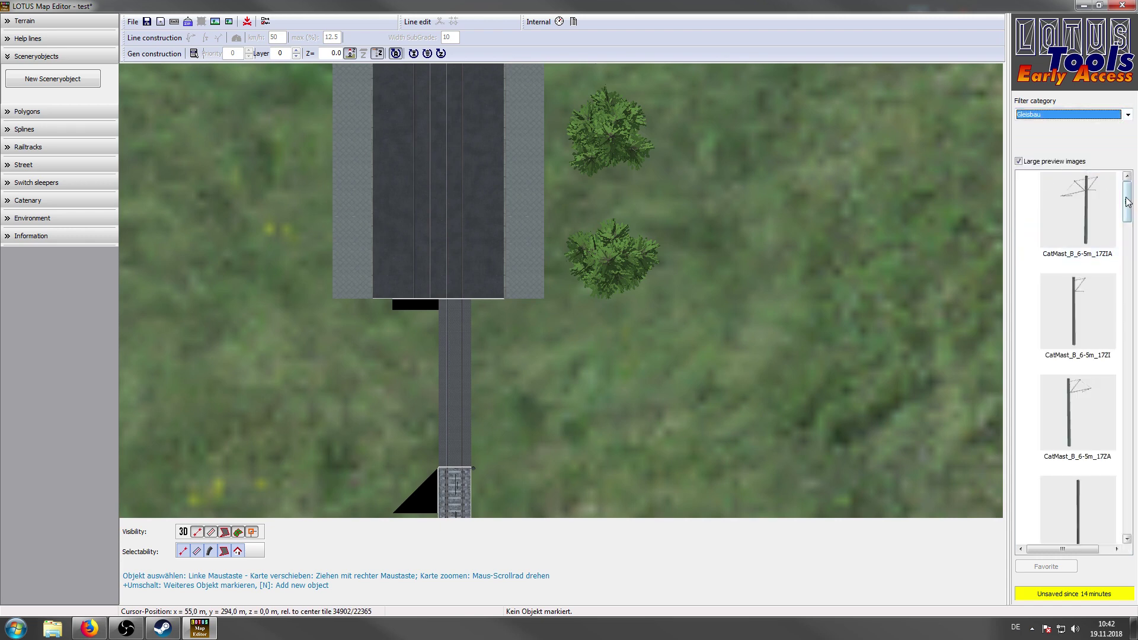
{"action": "left_click_drag", "start_coordinate": [1127, 202], "coordinate": [1127, 332]}
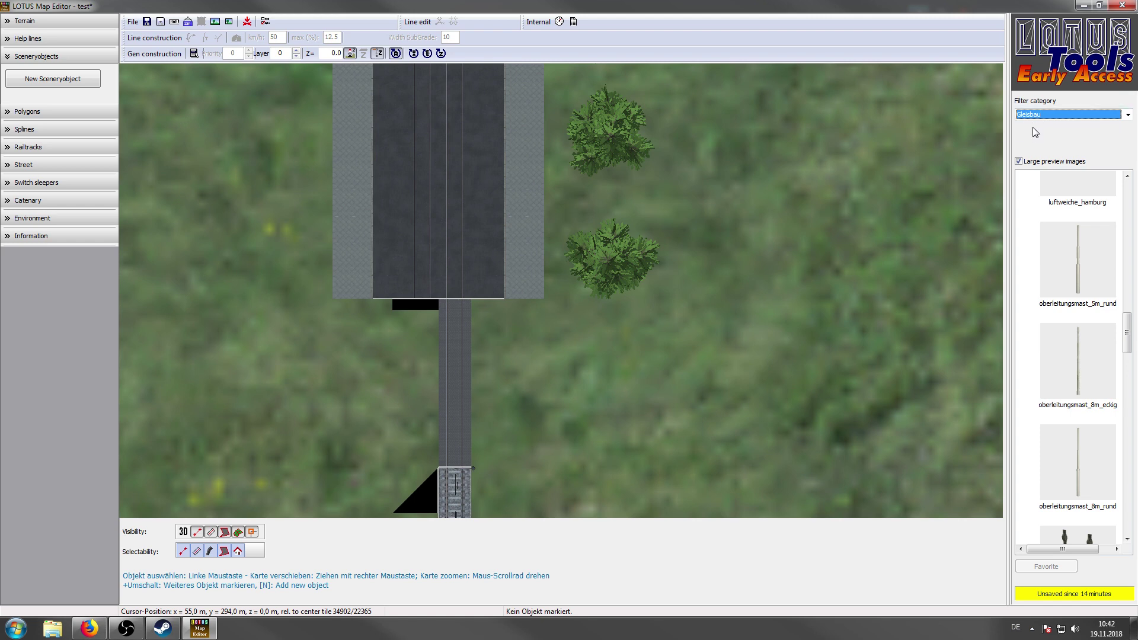
{"action": "double_click", "coordinate": [1078, 271]}
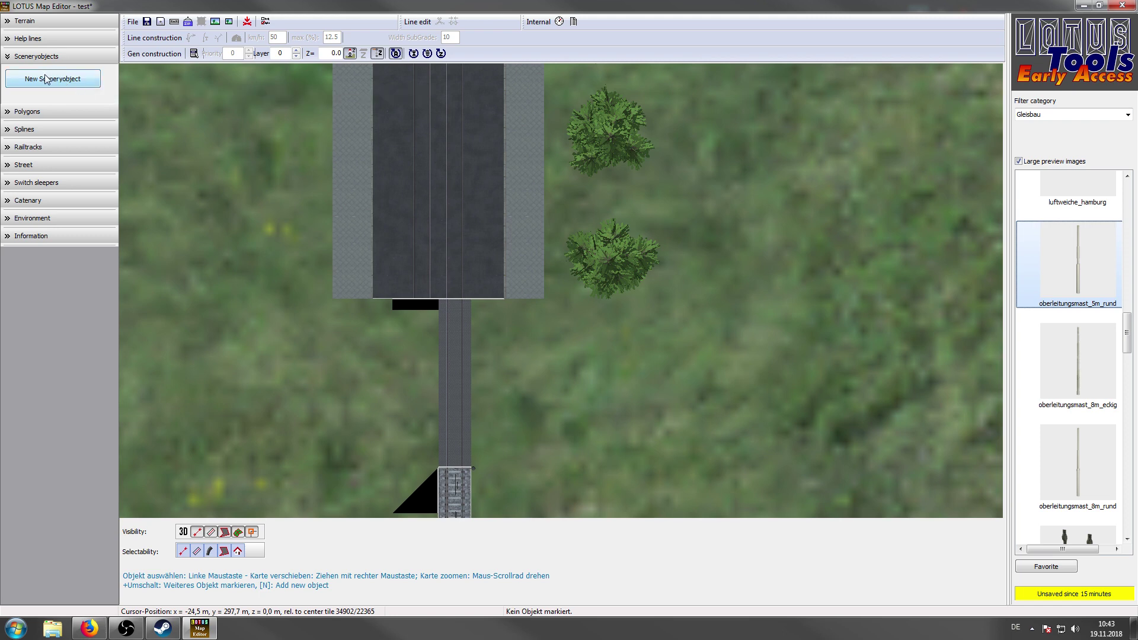
- Place an oberleitungsmast_5m_rund mast on the tree-side sidewalk near the road's end where the single track begins
{"action": "left_click", "coordinate": [61, 80]}
{"action": "scroll", "coordinate": [499, 240], "scroll_direction": "up", "scroll_amount": 4}
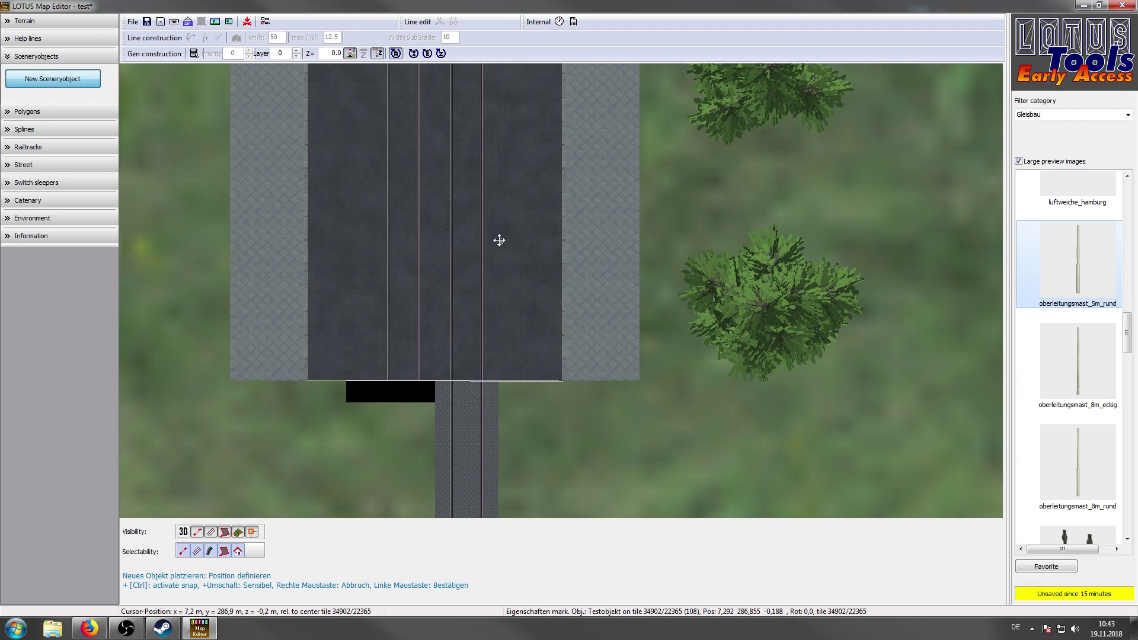
{"action": "scroll", "coordinate": [499, 240], "scroll_direction": "down", "scroll_amount": 3}
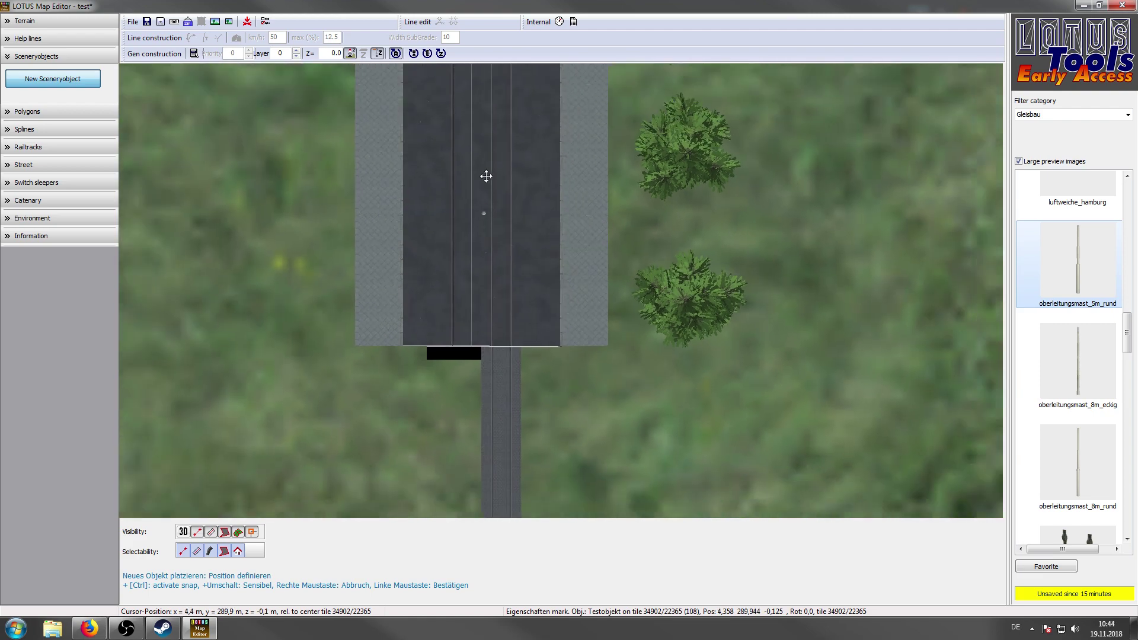
{"action": "scroll", "coordinate": [561, 274], "scroll_direction": "up", "scroll_amount": 2}
{"action": "scroll", "coordinate": [563, 278], "scroll_direction": "up", "scroll_amount": 1}
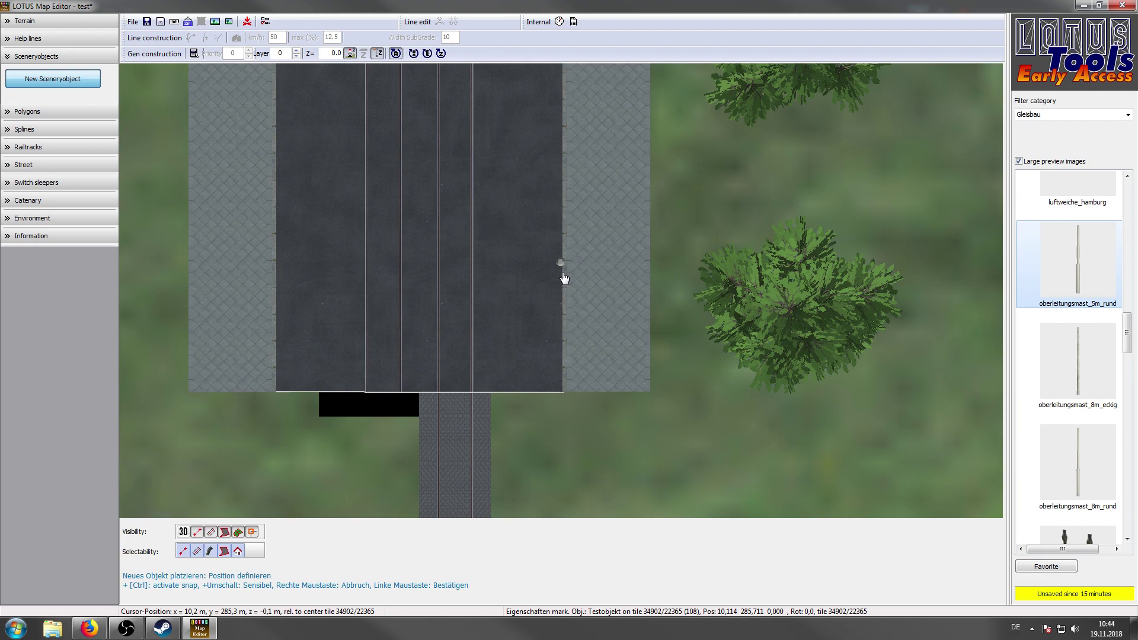
{"action": "scroll", "coordinate": [621, 147], "scroll_direction": "down", "scroll_amount": 1}
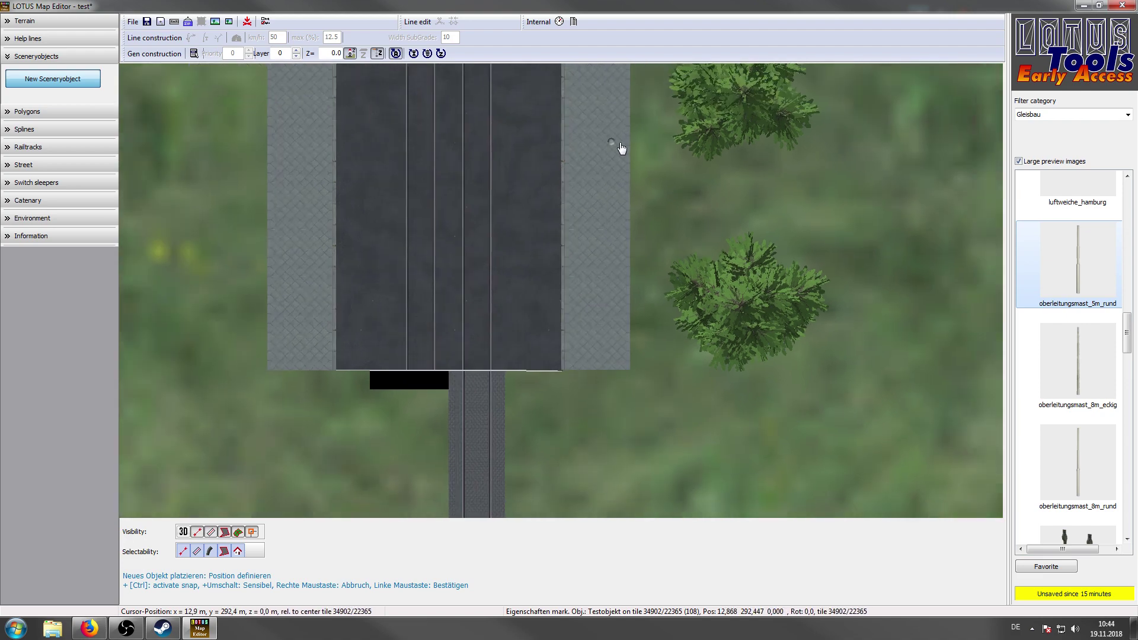
{"action": "scroll", "coordinate": [563, 350], "scroll_direction": "up", "scroll_amount": 3}
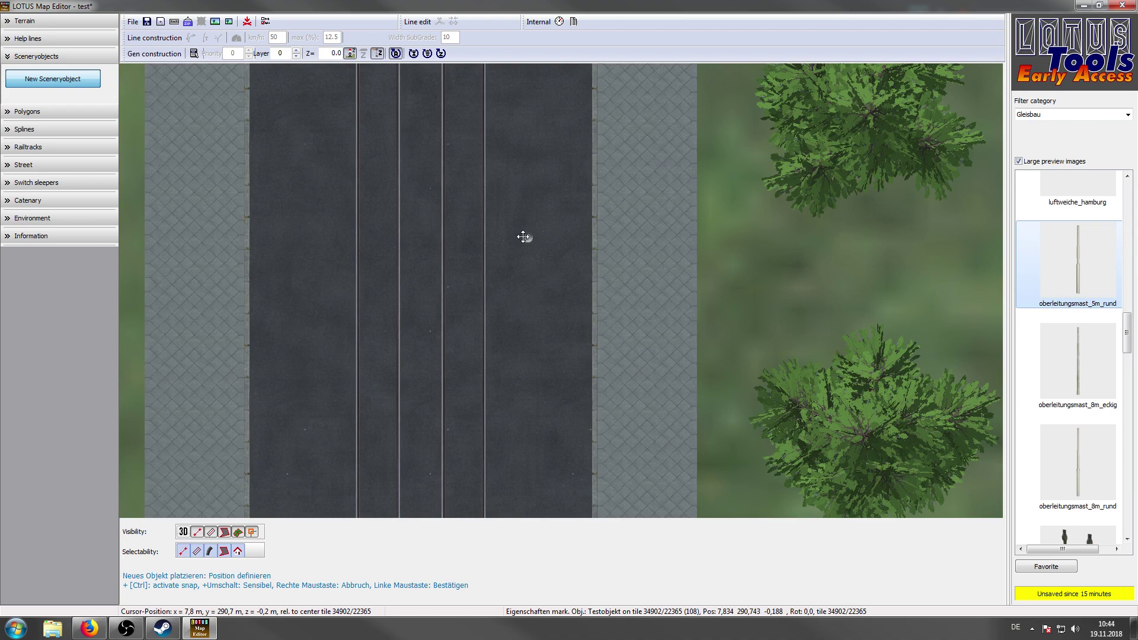
{"action": "scroll", "coordinate": [521, 249], "scroll_direction": "down", "scroll_amount": 1}
{"action": "left_click", "coordinate": [615, 293]}
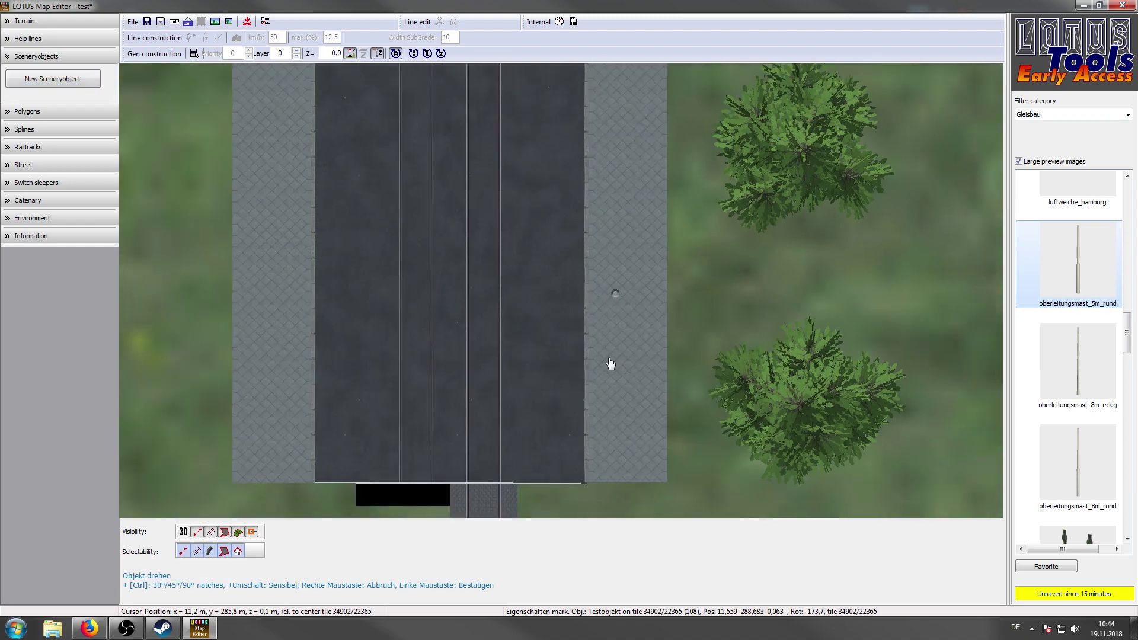
- Place a matching oberleitungsmast_5m_rund mast directly opposite on the other sidewalk, and add another pair beside the road junction
{"action": "left_click", "coordinate": [82, 84]}
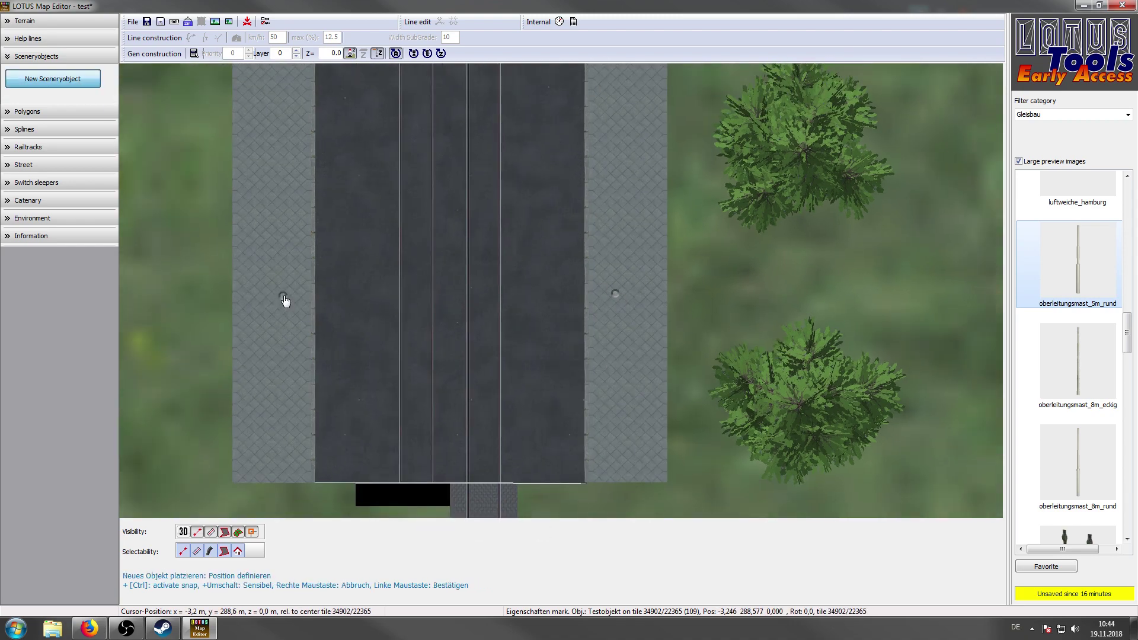
{"action": "left_click", "coordinate": [285, 300]}
{"action": "scroll", "coordinate": [506, 269], "scroll_direction": "down", "scroll_amount": 1}
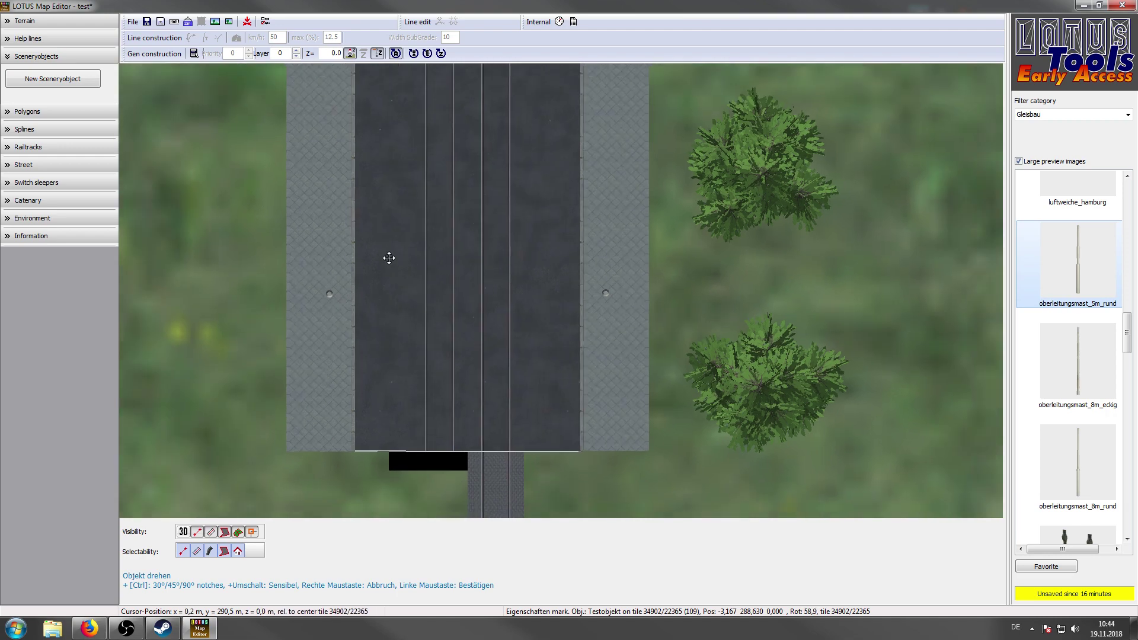
{"action": "left_click", "coordinate": [308, 204]}
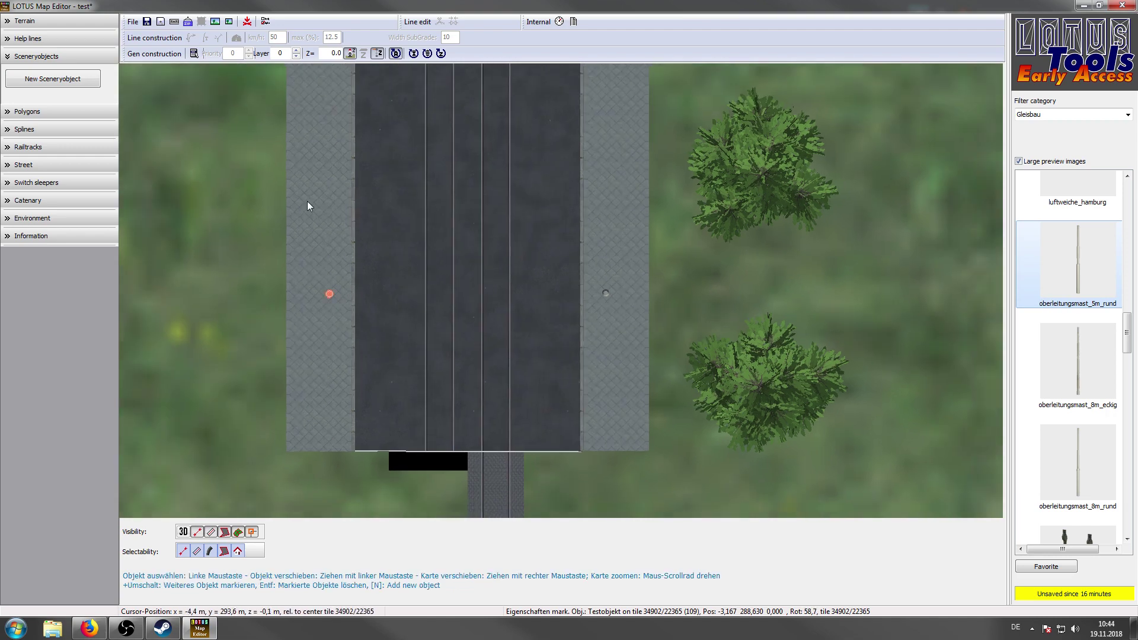
{"action": "key", "text": "n"}
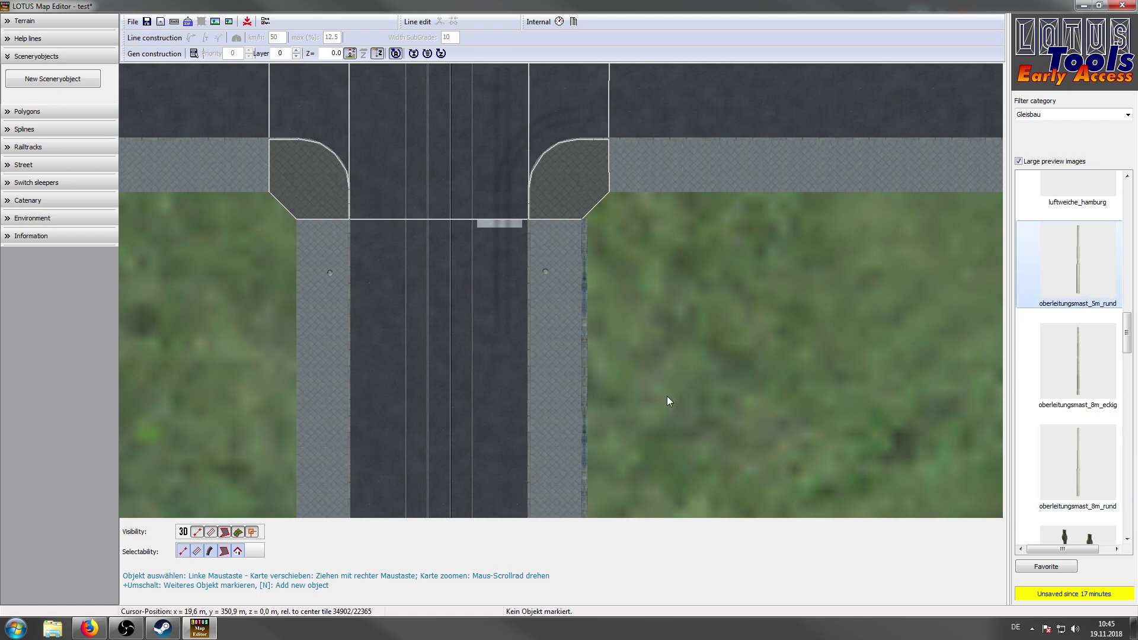
- Examine the round masts along the road and their attachment points in the 3D view
{"action": "scroll", "coordinate": [646, 385], "scroll_direction": "up", "scroll_amount": 2}
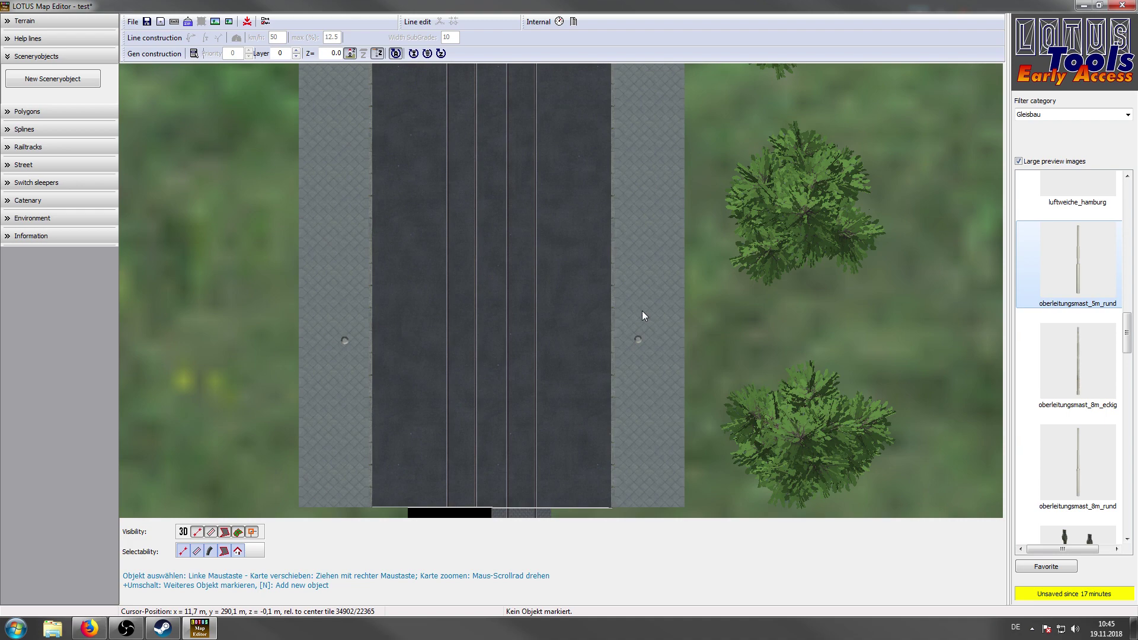
{"action": "key", "text": "space"}
{"action": "right_click_drag", "start_coordinate": [587, 231], "coordinate": [522, 250]}
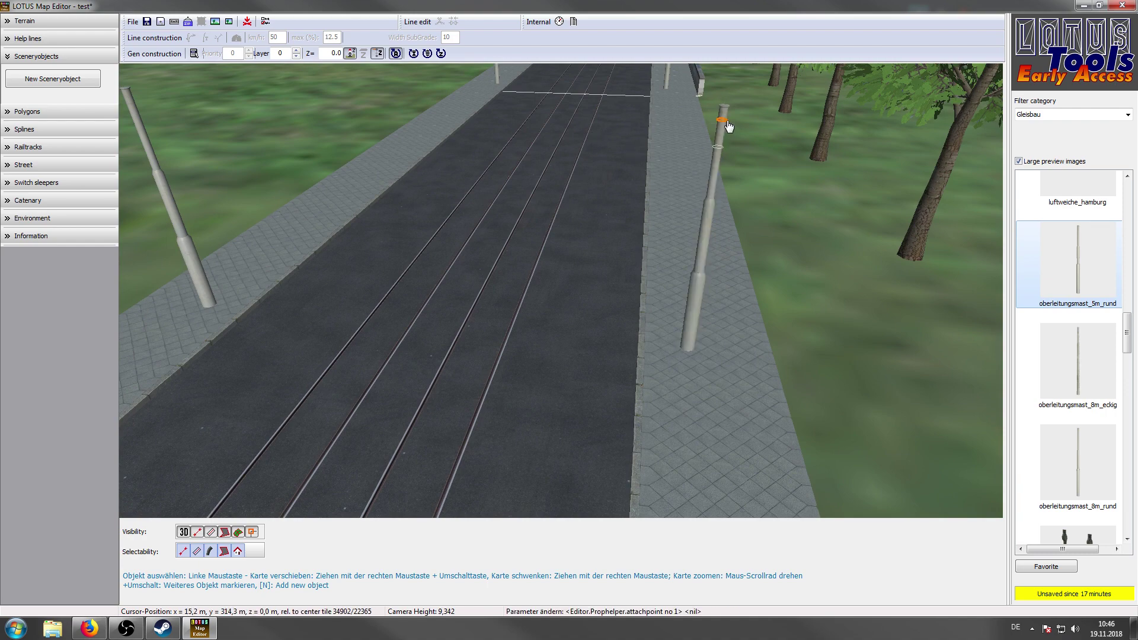
{"action": "right_click_drag", "start_coordinate": [582, 173], "coordinate": [601, 168]}
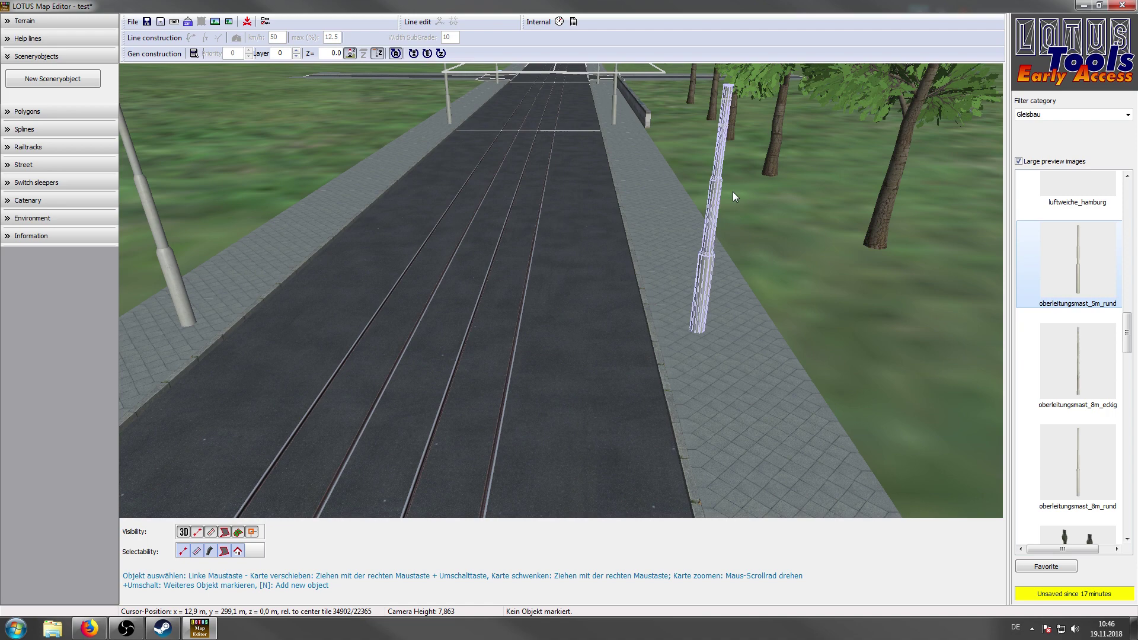
{"action": "left_click", "coordinate": [719, 146]}
{"action": "right_click_drag", "start_coordinate": [719, 145], "coordinate": [728, 141]}
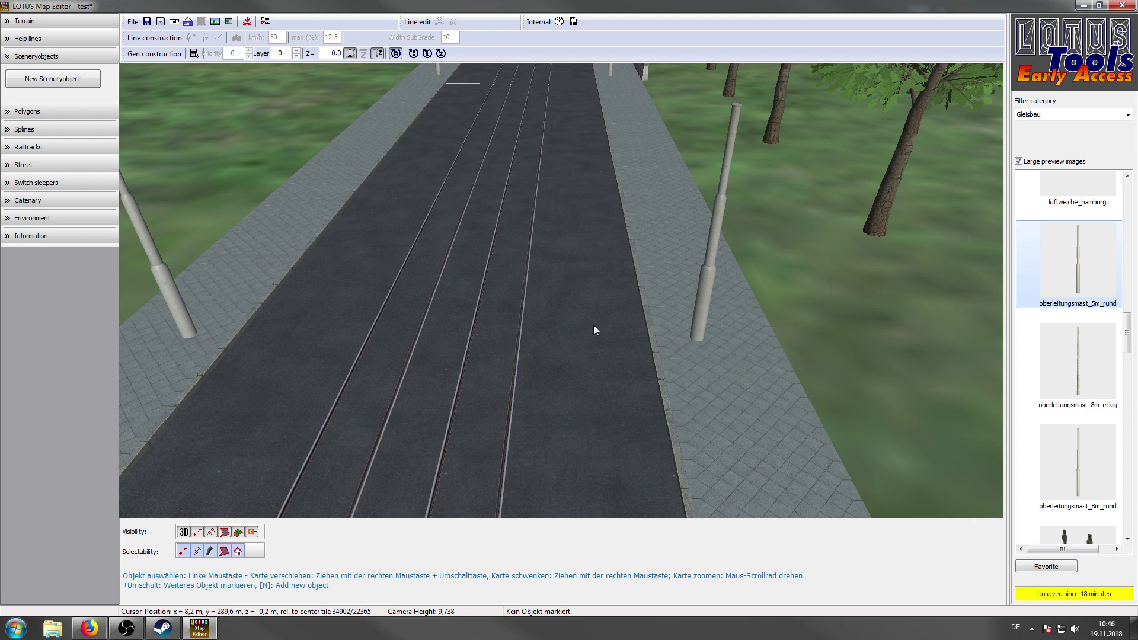
{"action": "left_click", "coordinate": [728, 147]}
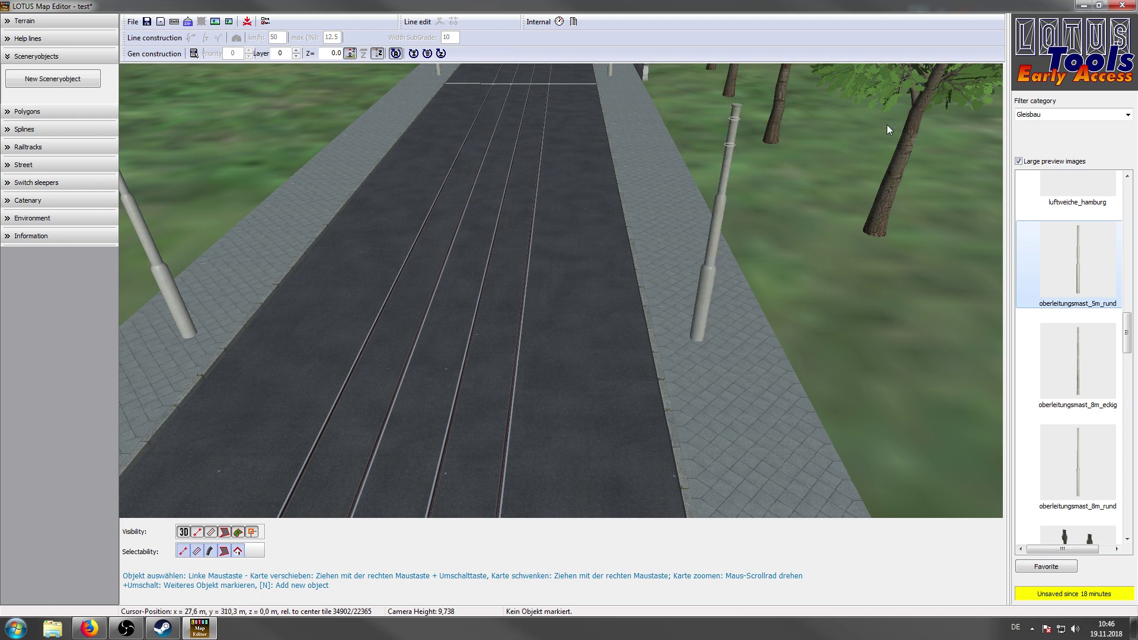
- Filter the splines to the Gleisbau category and select the querspanndraht_iso_gerade cross-span wire
{"action": "scroll", "coordinate": [887, 125], "scroll_direction": "down", "scroll_amount": 2}
{"action": "left_click", "coordinate": [21, 134]}
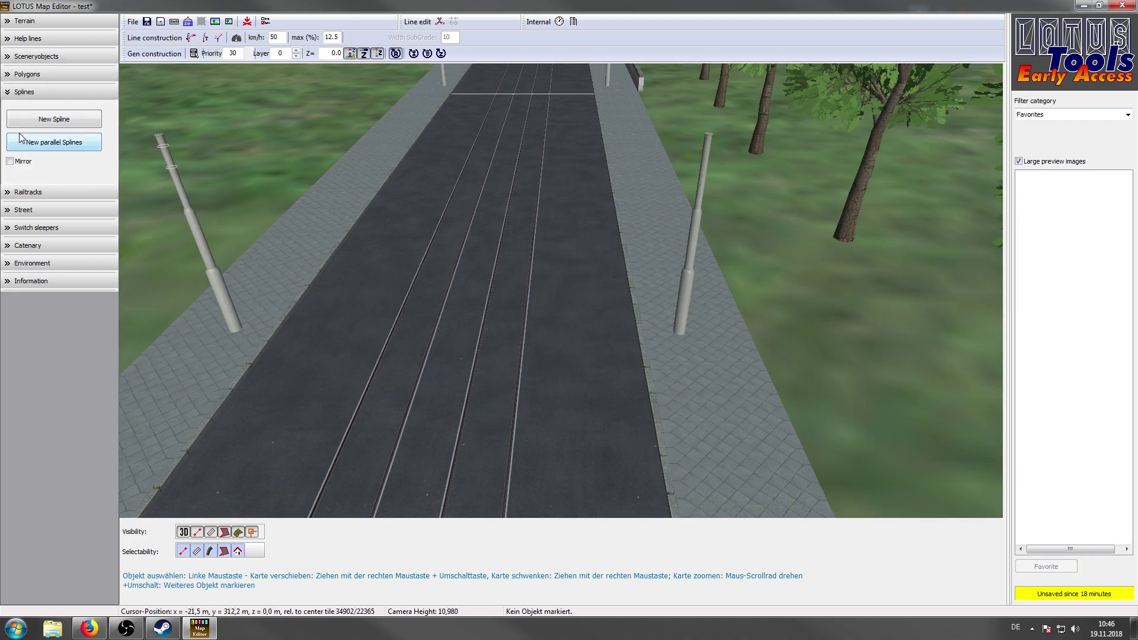
{"action": "left_click", "coordinate": [1041, 115]}
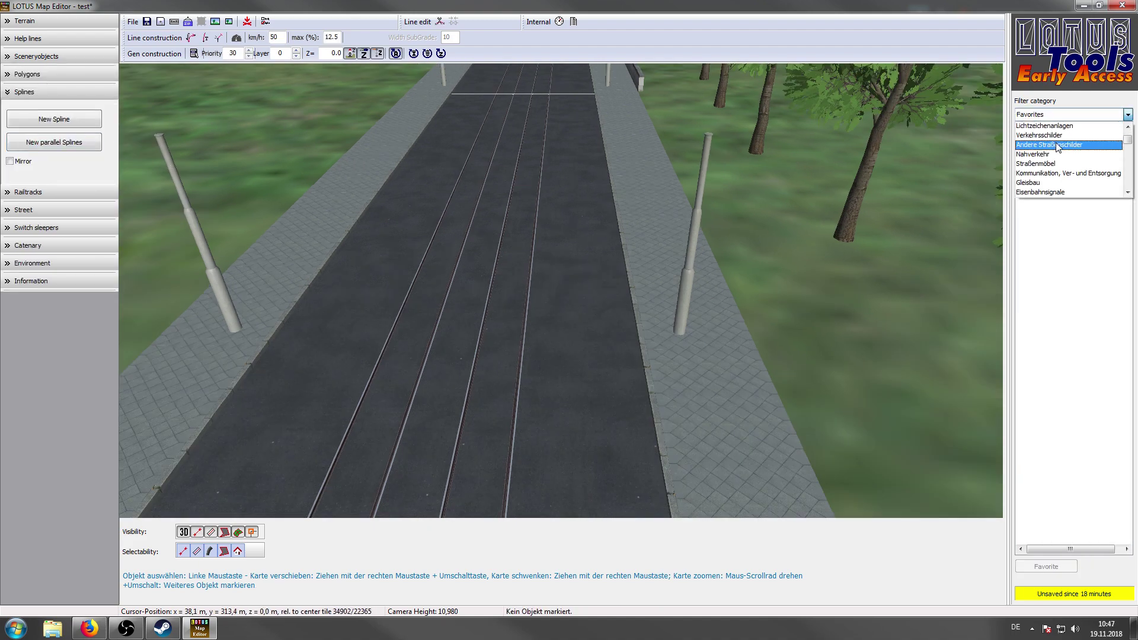
{"action": "left_click", "coordinate": [1049, 182]}
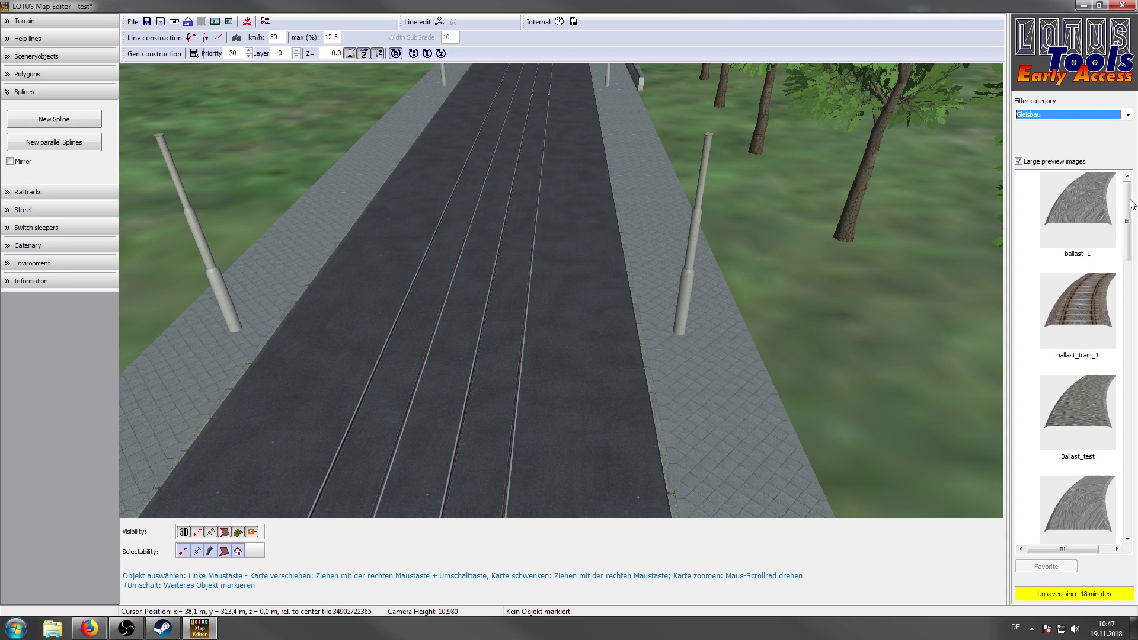
{"action": "left_click_drag", "start_coordinate": [1129, 200], "coordinate": [1129, 371]}
{"action": "left_click", "coordinate": [1076, 347]}
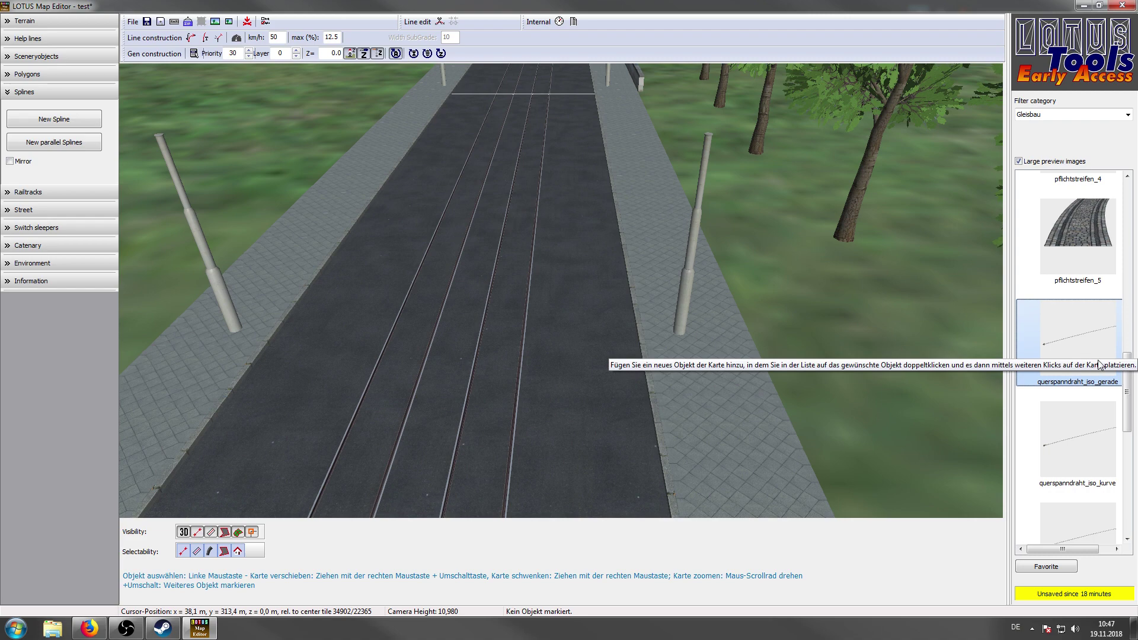
- Enable break mode for straight line construction and set the Z height to 5
{"action": "scroll", "coordinate": [680, 309], "scroll_direction": "down", "scroll_amount": 3}
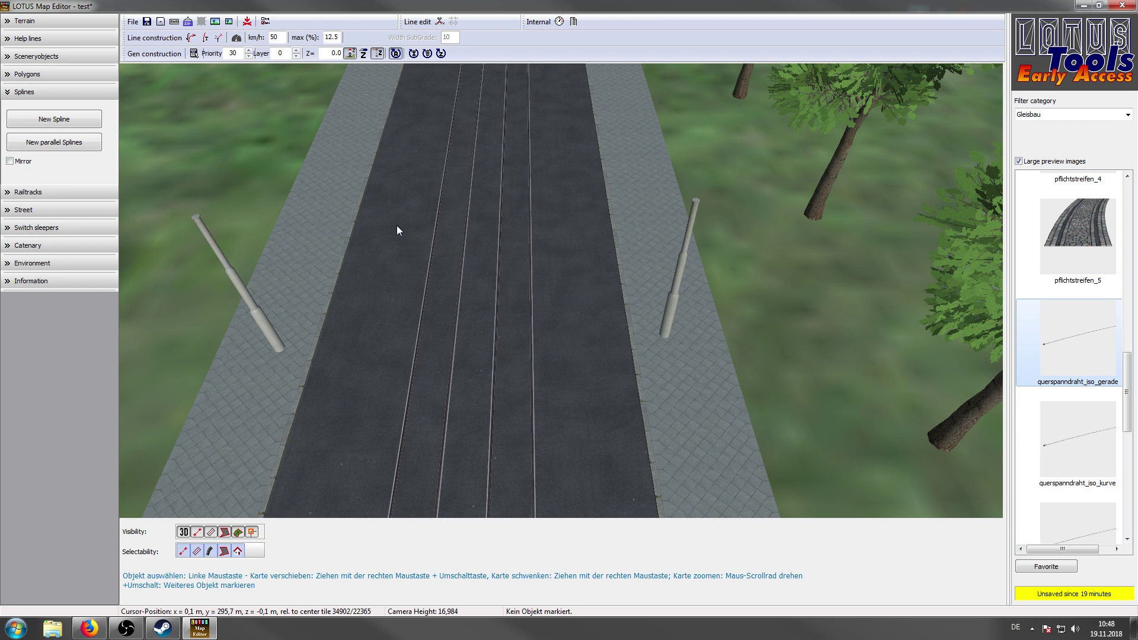
{"action": "left_click_drag", "start_coordinate": [328, 54], "coordinate": [400, 45]}
{"action": "left_click", "coordinate": [218, 38]}
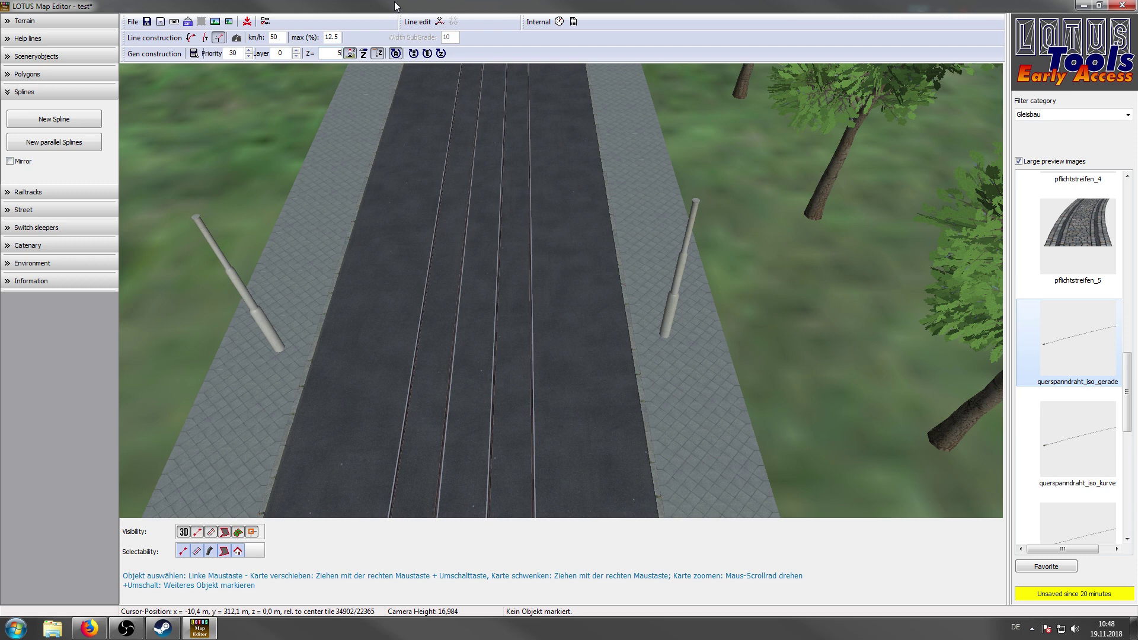
- Draw a cross-span wire segment about 6.2 m long from the tree-side mast's upper attachment point to above the nearer track at the road's end
{"action": "left_click", "coordinate": [341, 232]}
{"action": "right_click_drag", "start_coordinate": [341, 232], "coordinate": [445, 240]}
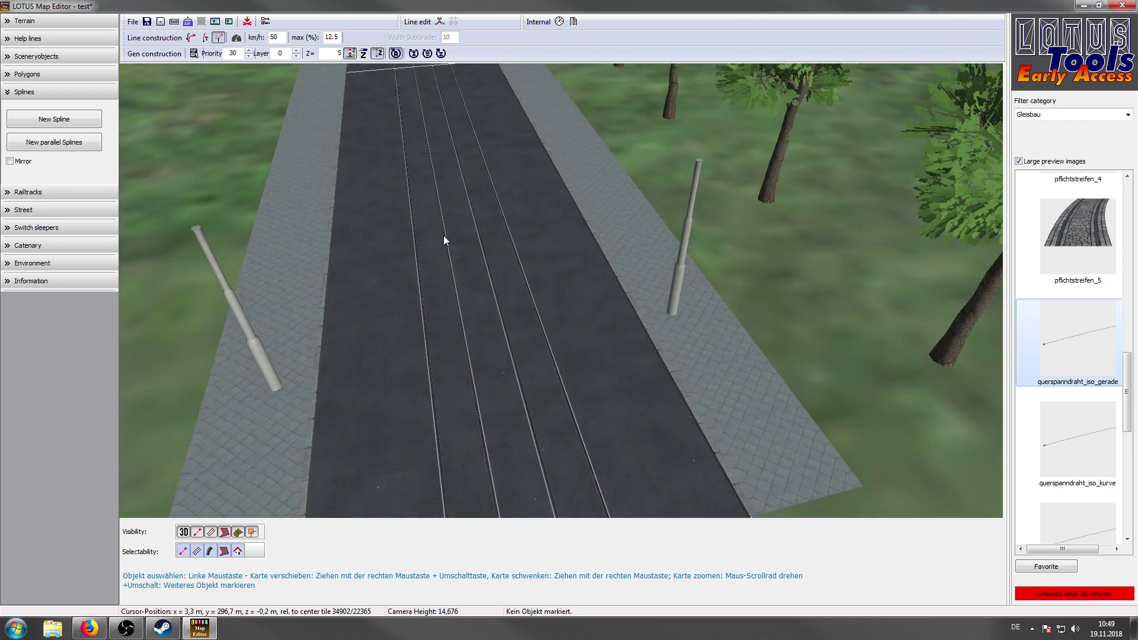
{"action": "right_click_drag", "start_coordinate": [443, 236], "coordinate": [558, 302]}
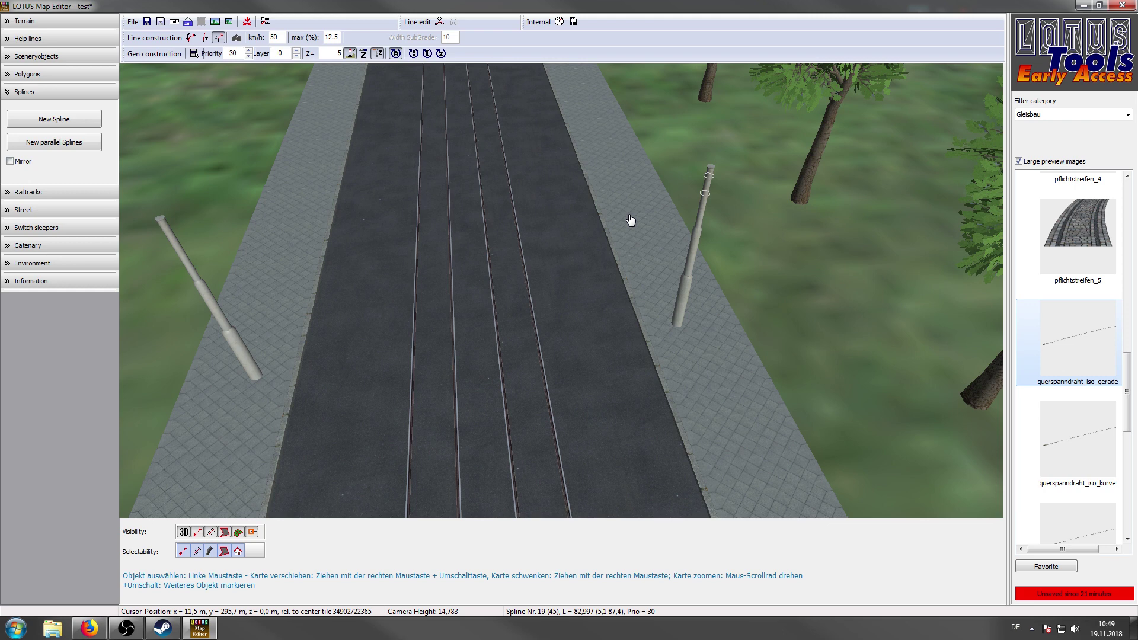
{"action": "left_click", "coordinate": [54, 119]}
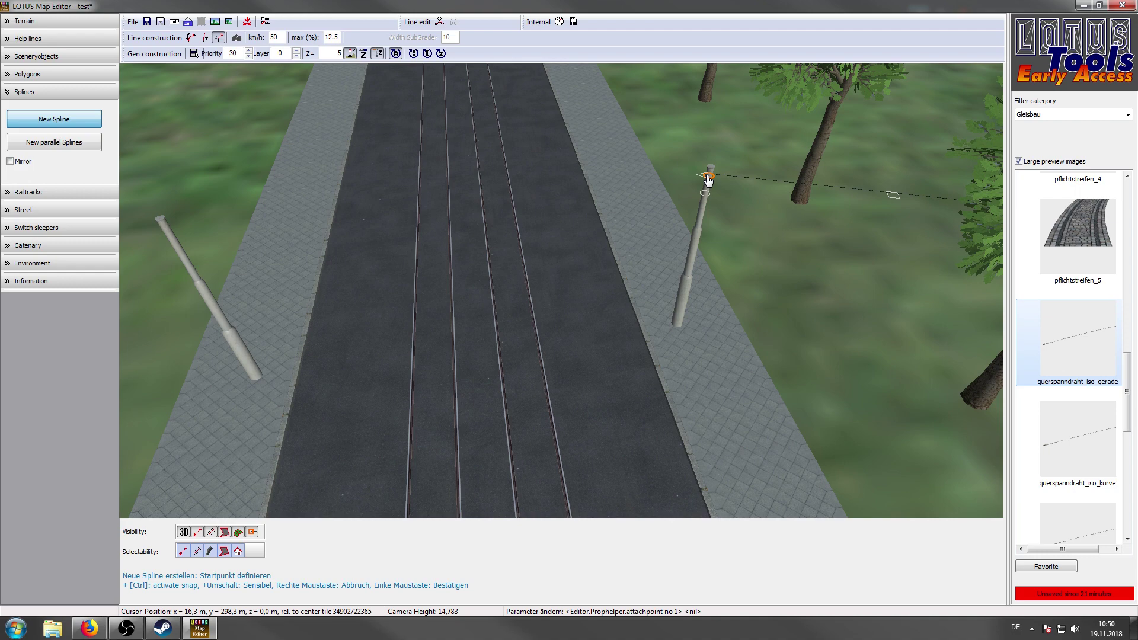
{"action": "left_click", "coordinate": [709, 176]}
{"action": "scroll", "coordinate": [425, 183], "scroll_direction": "down", "scroll_amount": 5}
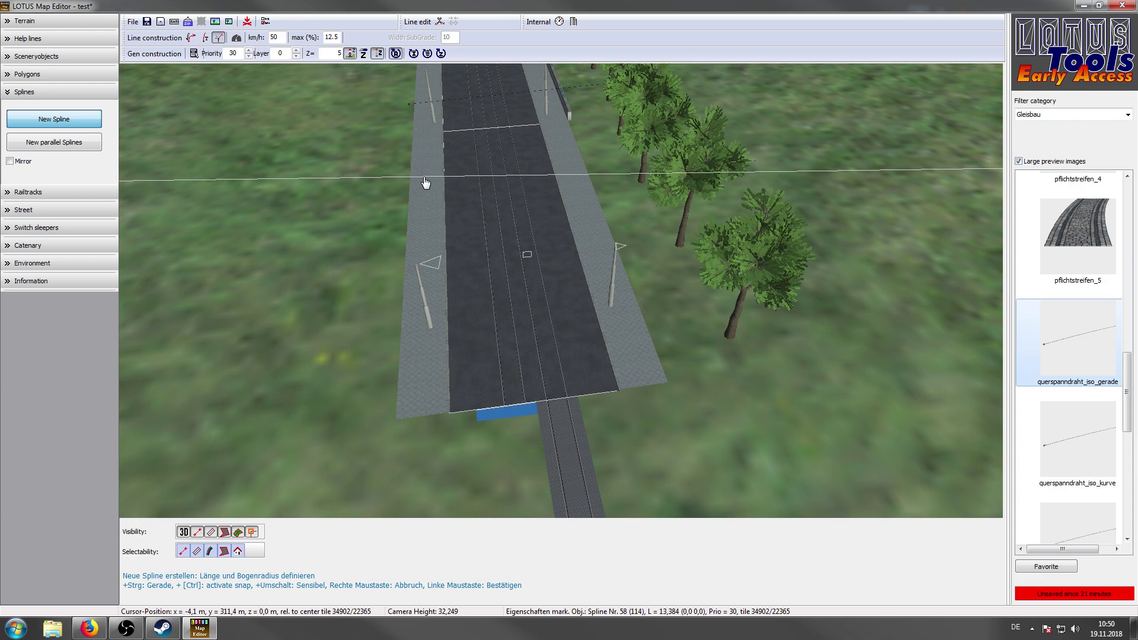
{"action": "key", "text": "space"}
{"action": "scroll", "coordinate": [526, 306], "scroll_direction": "up", "scroll_amount": 3}
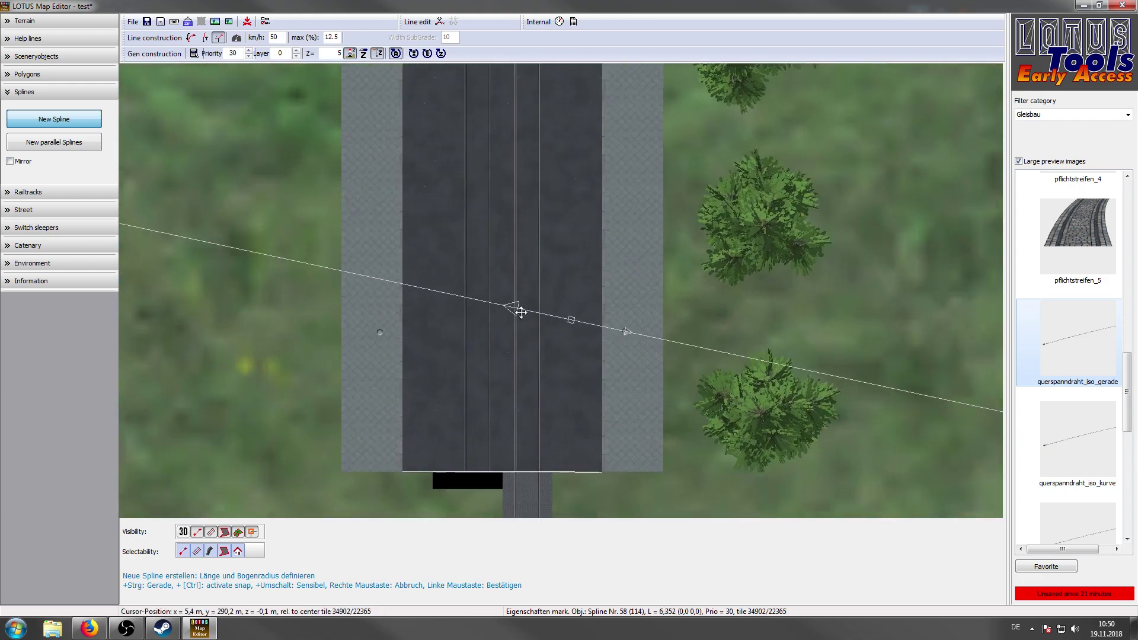
{"action": "scroll", "coordinate": [520, 312], "scroll_direction": "up", "scroll_amount": 5}
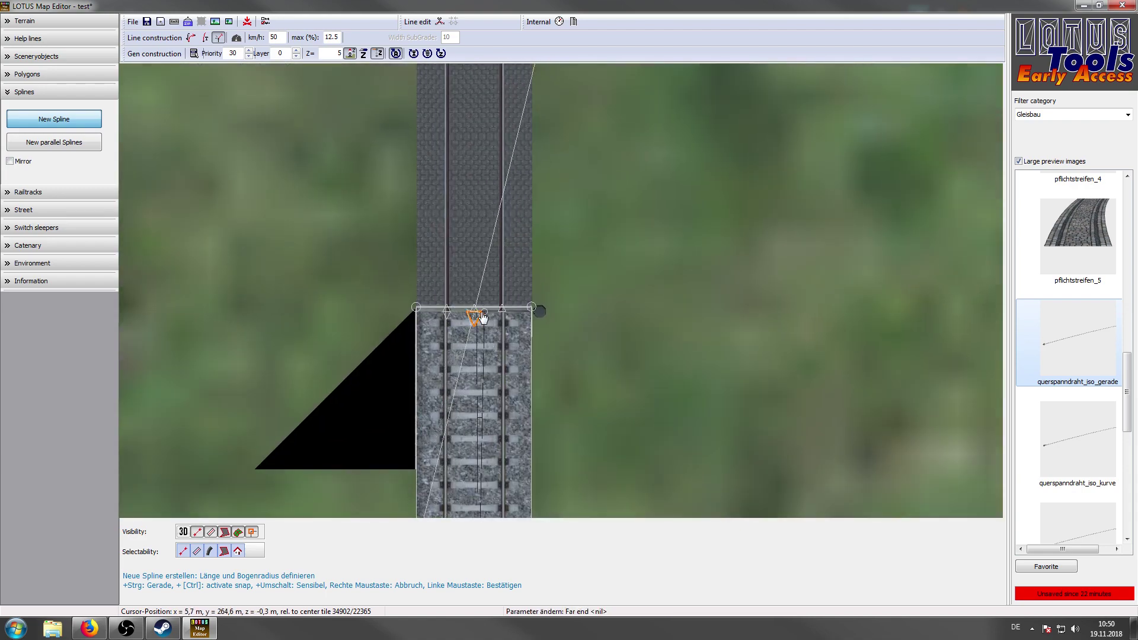
{"action": "left_click", "coordinate": [483, 317]}
{"action": "scroll", "coordinate": [495, 280], "scroll_direction": "down", "scroll_amount": 5}
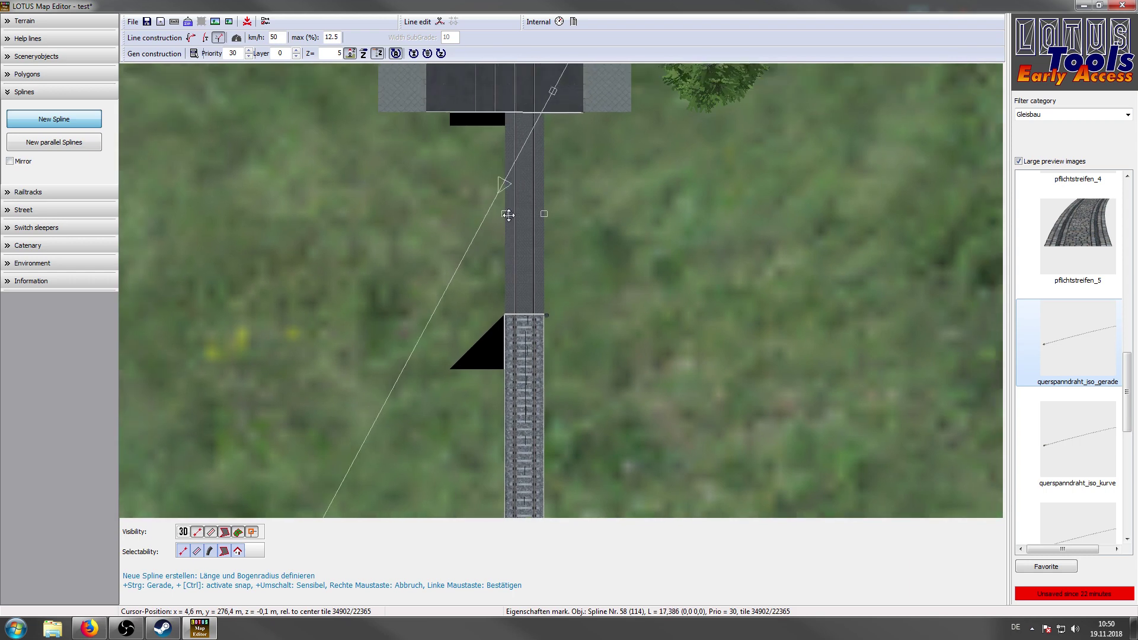
{"action": "scroll", "coordinate": [508, 216], "scroll_direction": "up", "scroll_amount": 6}
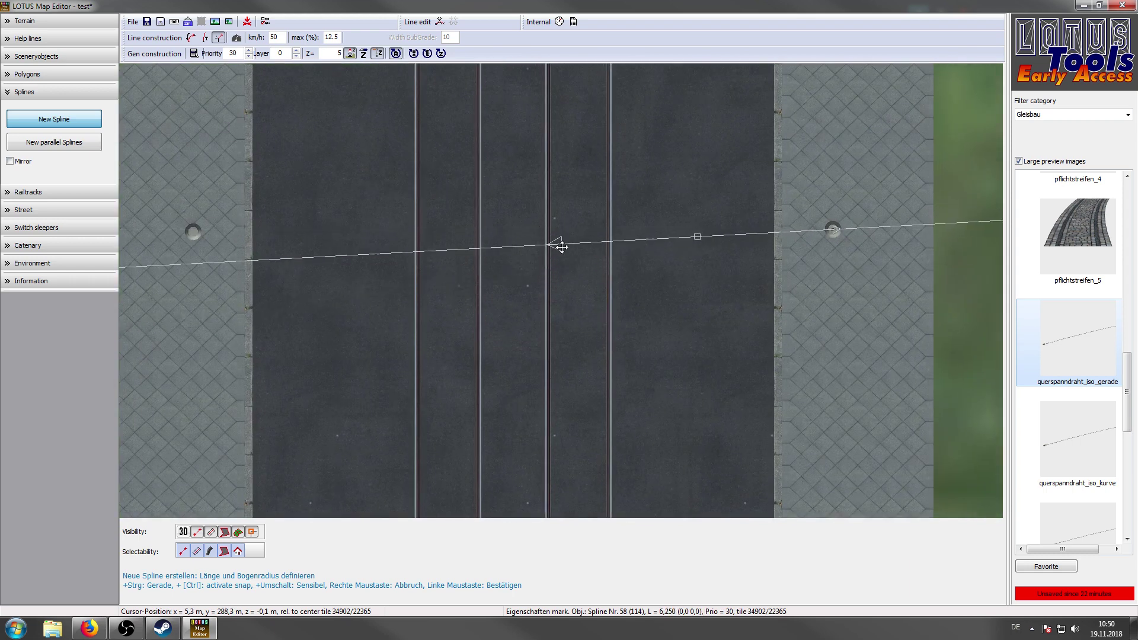
{"action": "left_click", "coordinate": [594, 108]}
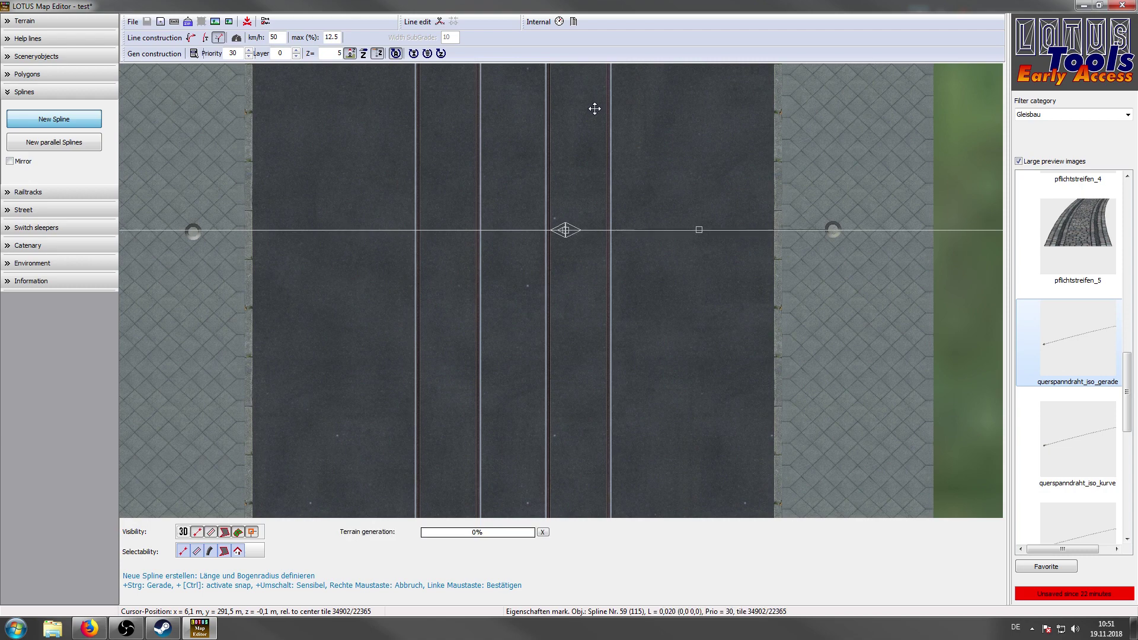
- Continue the cross-span wire about 3 m to the second track and end it at the opposite mast's upper attachment point
{"action": "left_click", "coordinate": [432, 238]}
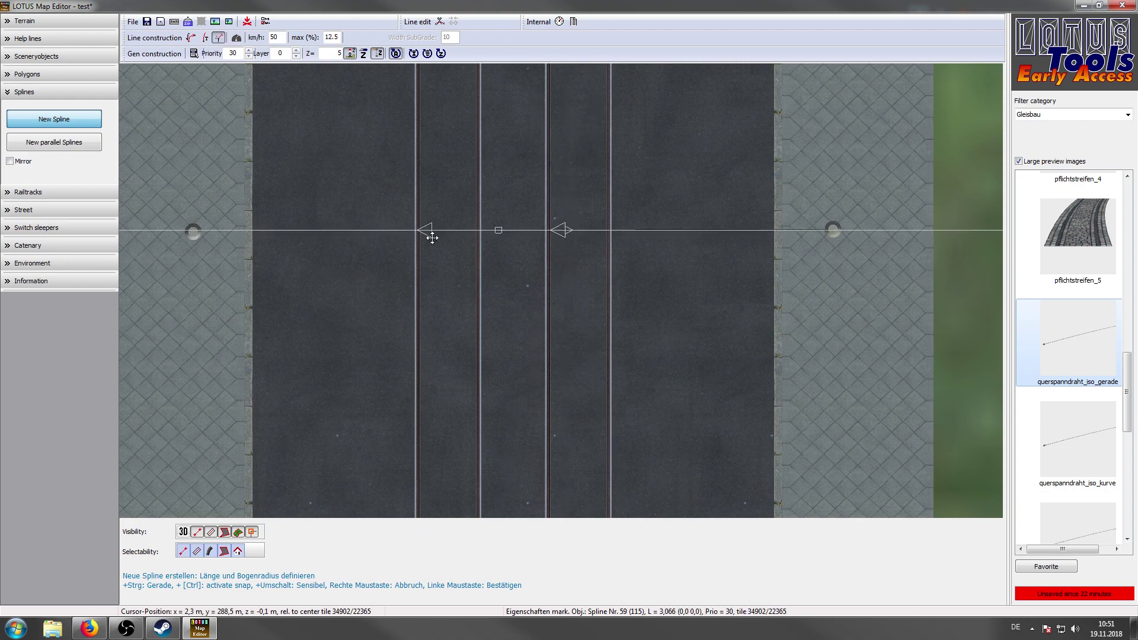
{"action": "left_click", "coordinate": [473, 151]}
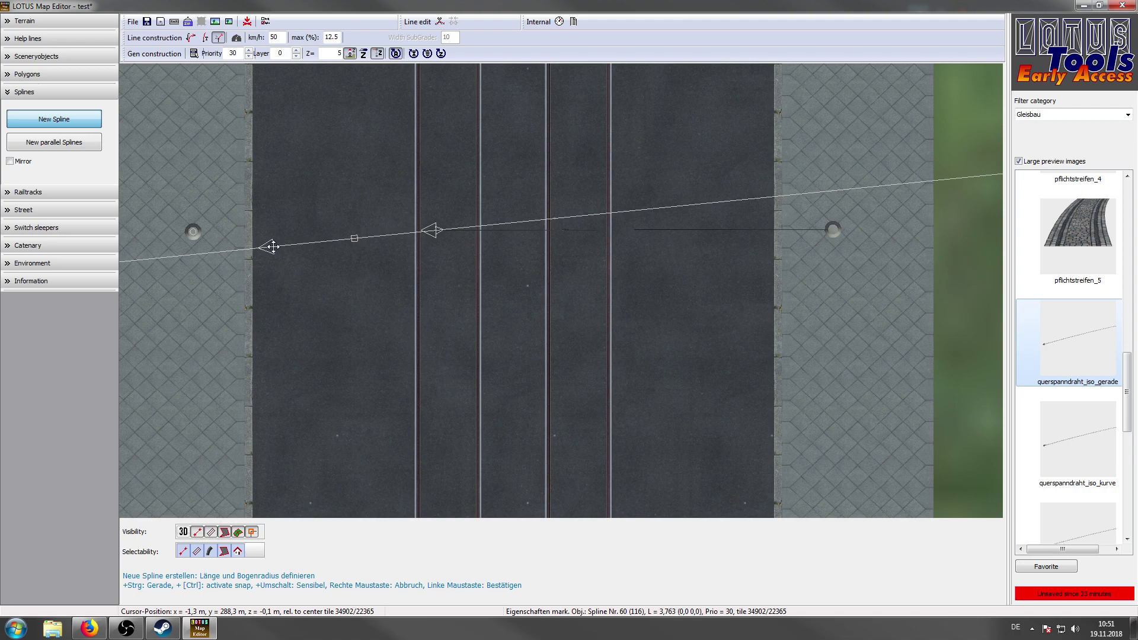
{"action": "key", "text": "space"}
{"action": "scroll", "coordinate": [291, 262], "scroll_direction": "down", "scroll_amount": 2}
{"action": "middle_click_drag", "start_coordinate": [322, 252], "coordinate": [459, 323]}
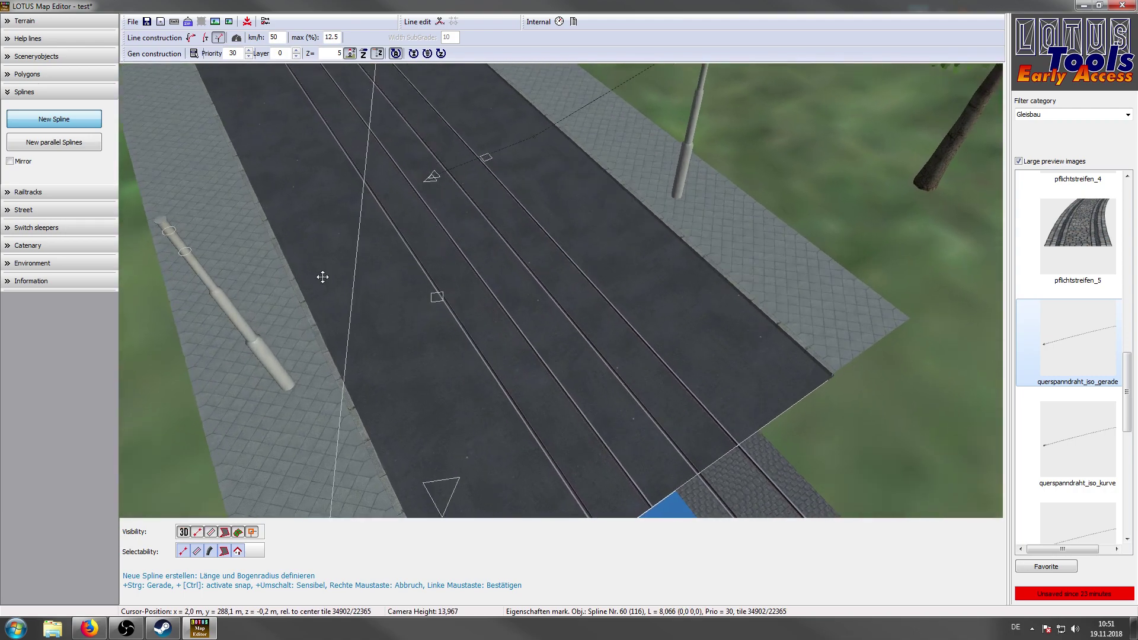
{"action": "left_click", "coordinate": [169, 230]}
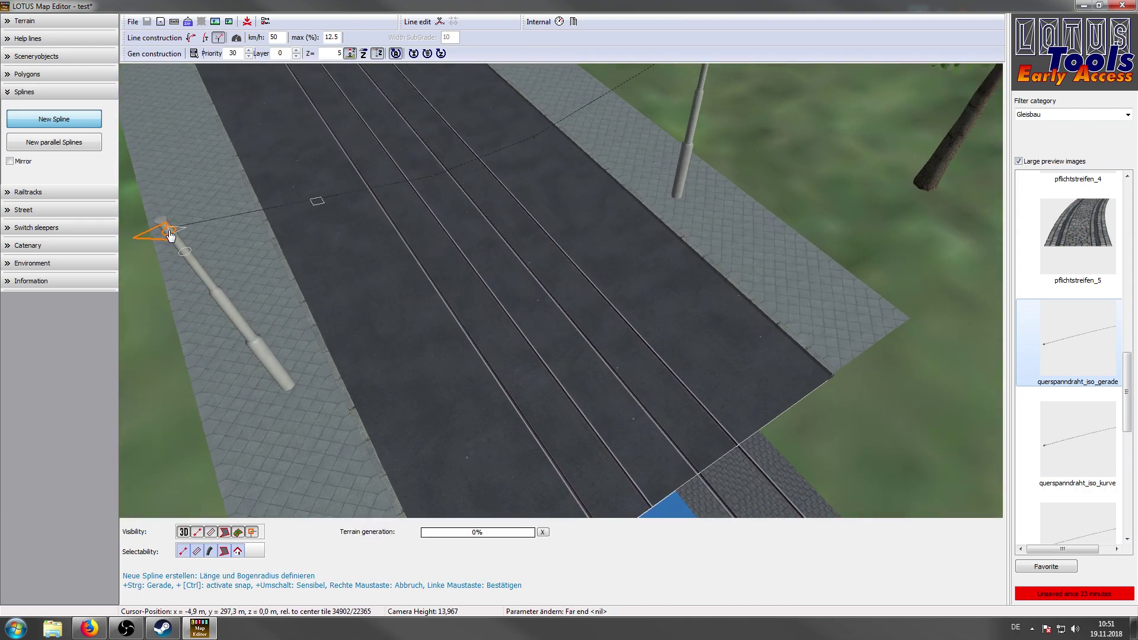
{"action": "right_click", "coordinate": [141, 340]}
- At the next mast pair, draw a cross-span wire segment about 5.4 m long from the wall-side mast to above the nearer track
{"action": "right_click_drag", "start_coordinate": [515, 270], "coordinate": [461, 412]}
{"action": "key", "text": "F2"}
{"action": "right_click_drag", "start_coordinate": [453, 225], "coordinate": [418, 426]}
{"action": "right_click_drag", "start_coordinate": [469, 266], "coordinate": [428, 445]}
{"action": "scroll", "coordinate": [468, 362], "scroll_direction": "up", "scroll_amount": 1}
{"action": "right_click_drag", "start_coordinate": [472, 379], "coordinate": [466, 409]}
{"action": "scroll", "coordinate": [581, 270], "scroll_direction": "up", "scroll_amount": 1}
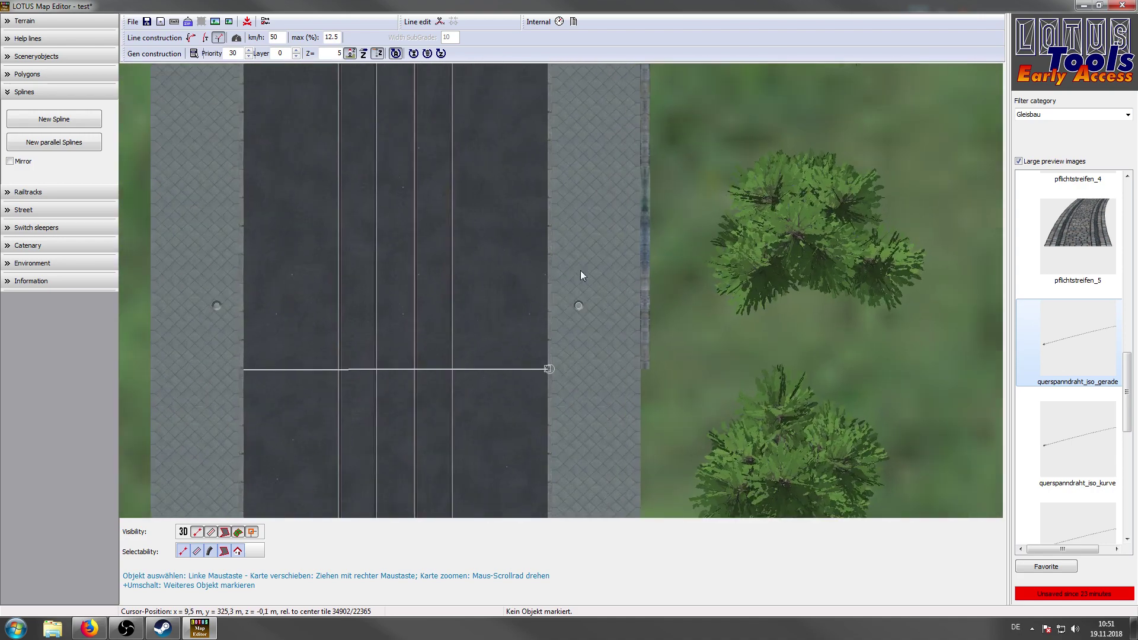
{"action": "left_click", "coordinate": [69, 118]}
{"action": "key", "text": "F2"}
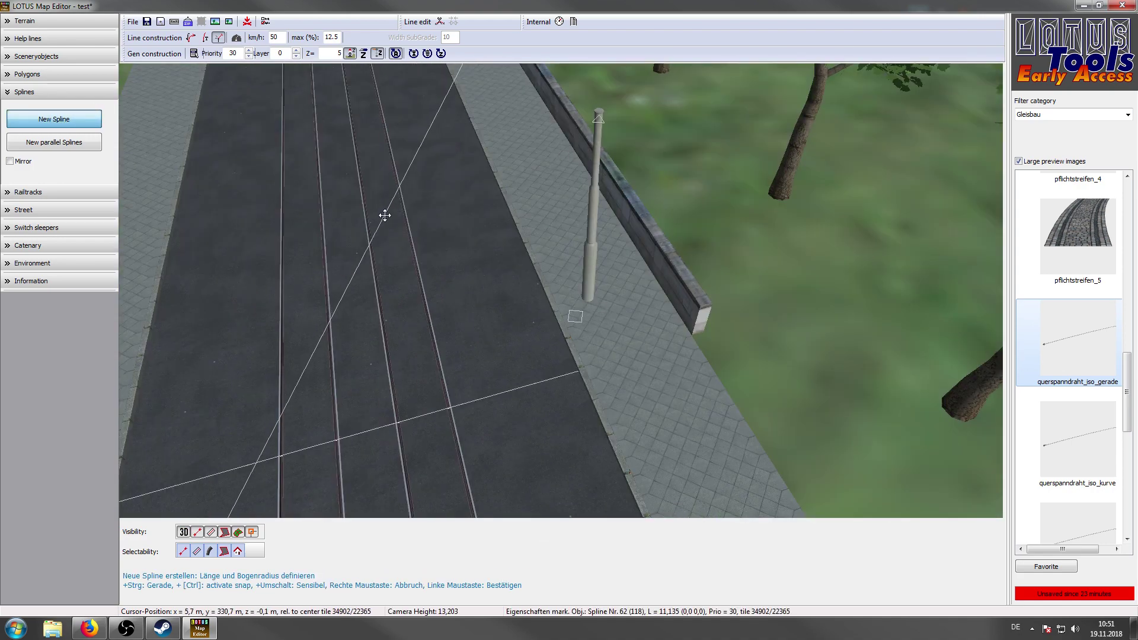
{"action": "key", "text": "F2"}
{"action": "scroll", "coordinate": [402, 315], "scroll_direction": "up", "scroll_amount": 3}
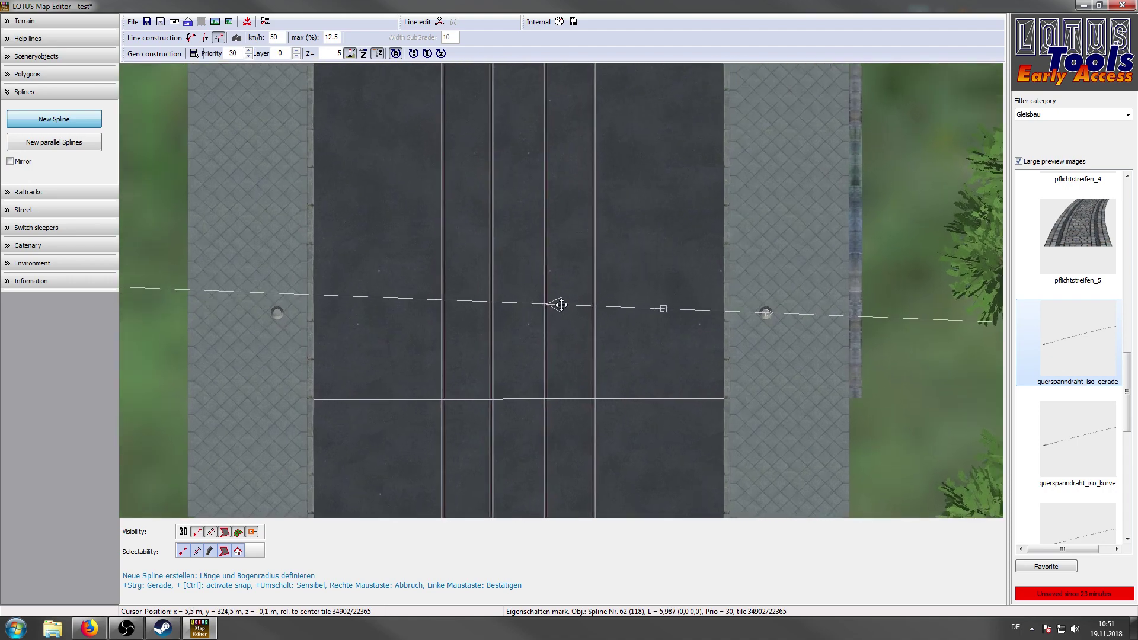
{"action": "scroll", "coordinate": [560, 304], "scroll_direction": "up", "scroll_amount": 1}
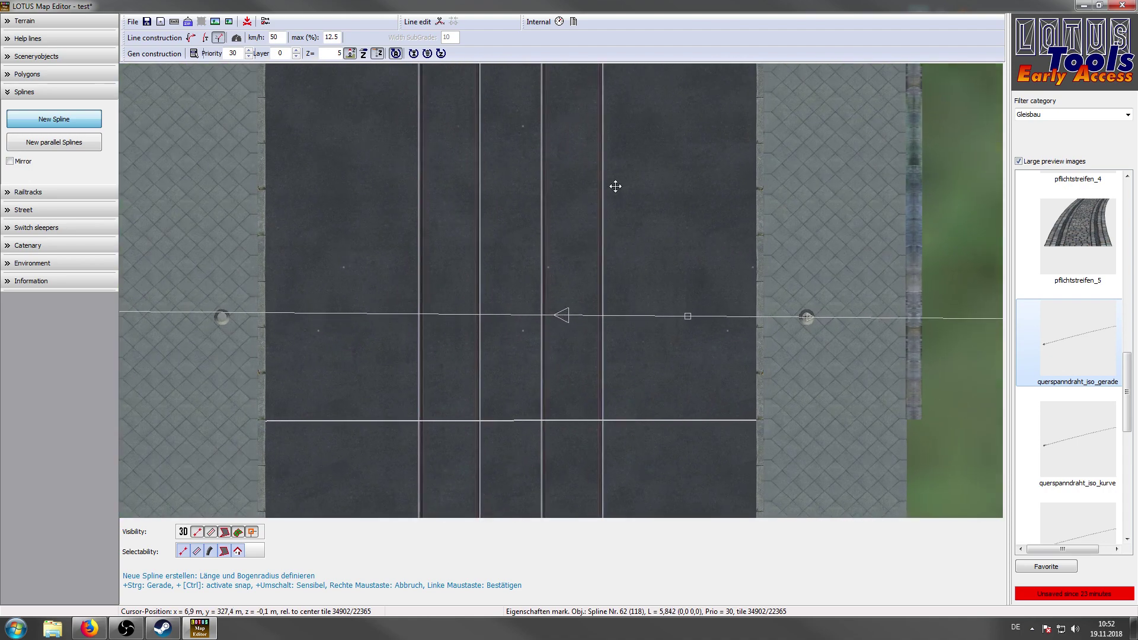
{"action": "left_click", "coordinate": [785, 212]}
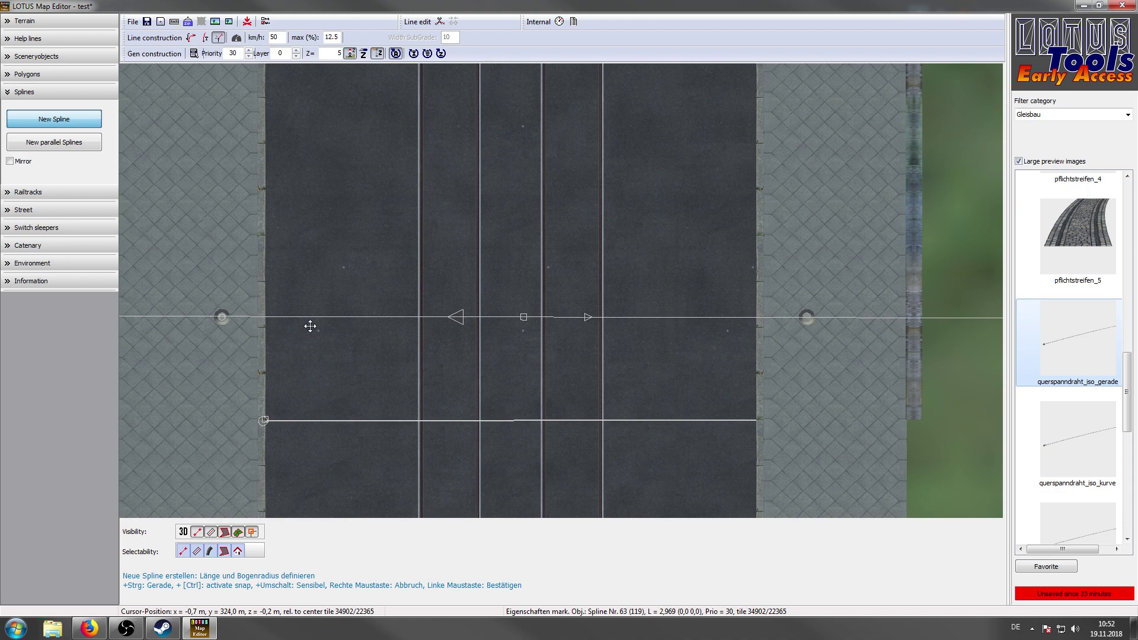
- Extend this wire about 3 m to the second track and finish it at the opposite mast's upper attachment point
{"action": "left_click", "coordinate": [310, 326]}
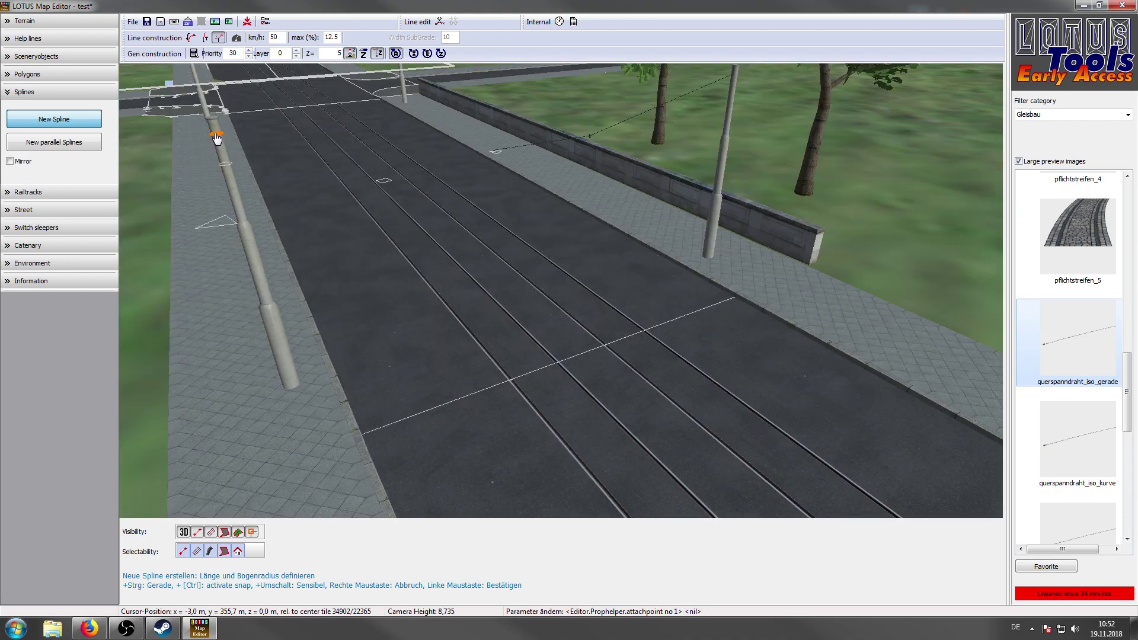
{"action": "middle_click_drag", "start_coordinate": [358, 436], "coordinate": [310, 298]}
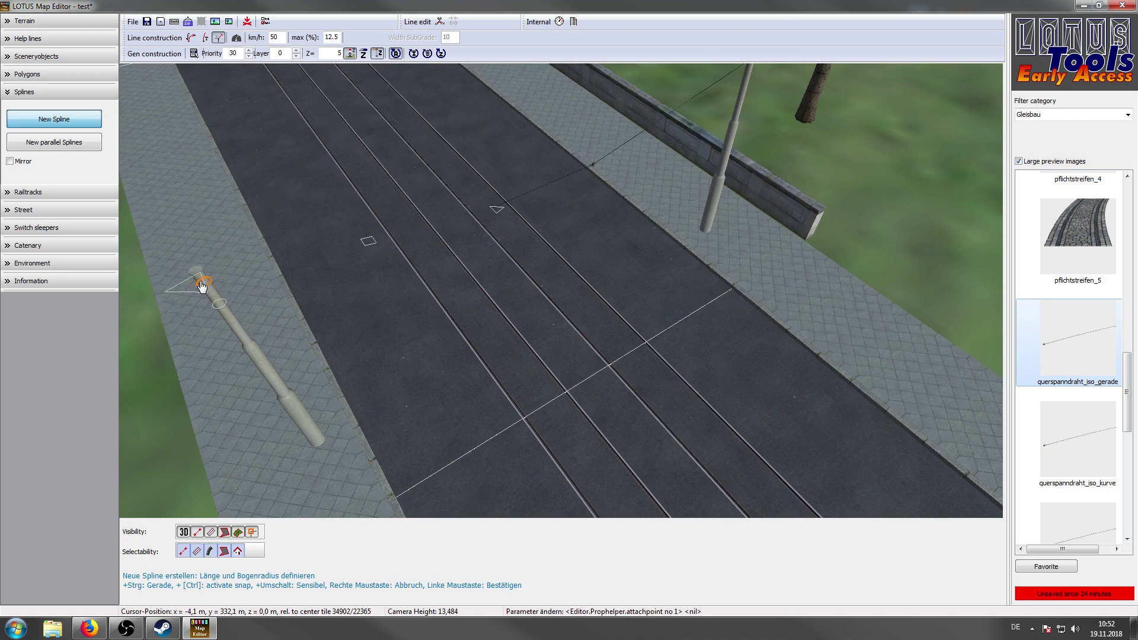
{"action": "left_click", "coordinate": [202, 284]}
{"action": "right_click", "coordinate": [203, 429]}
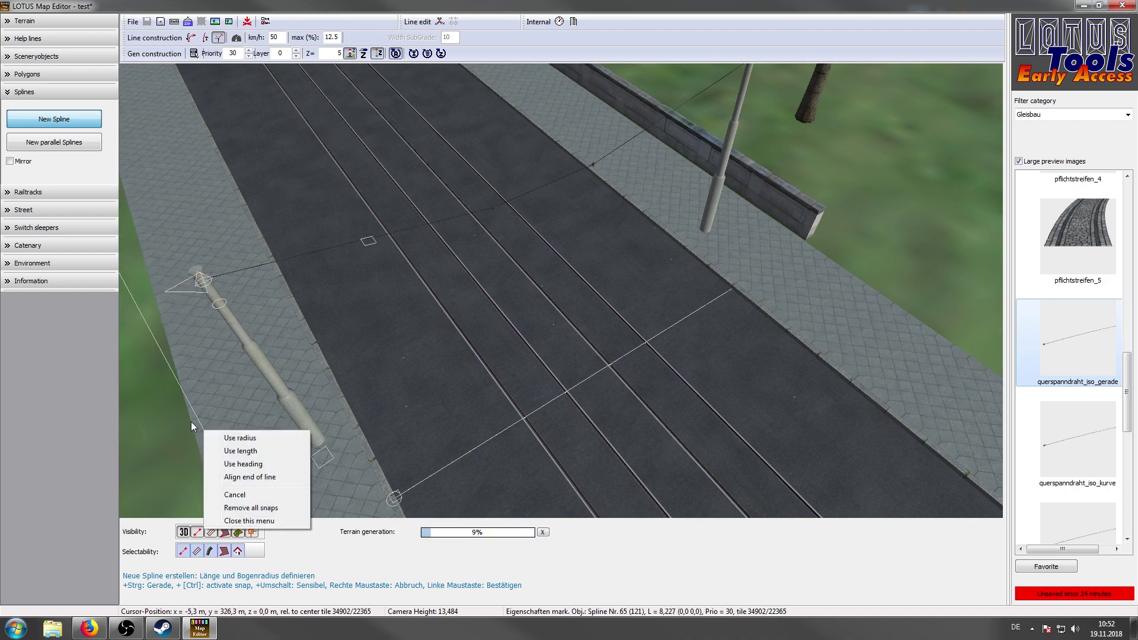
{"action": "right_click", "coordinate": [191, 421]}
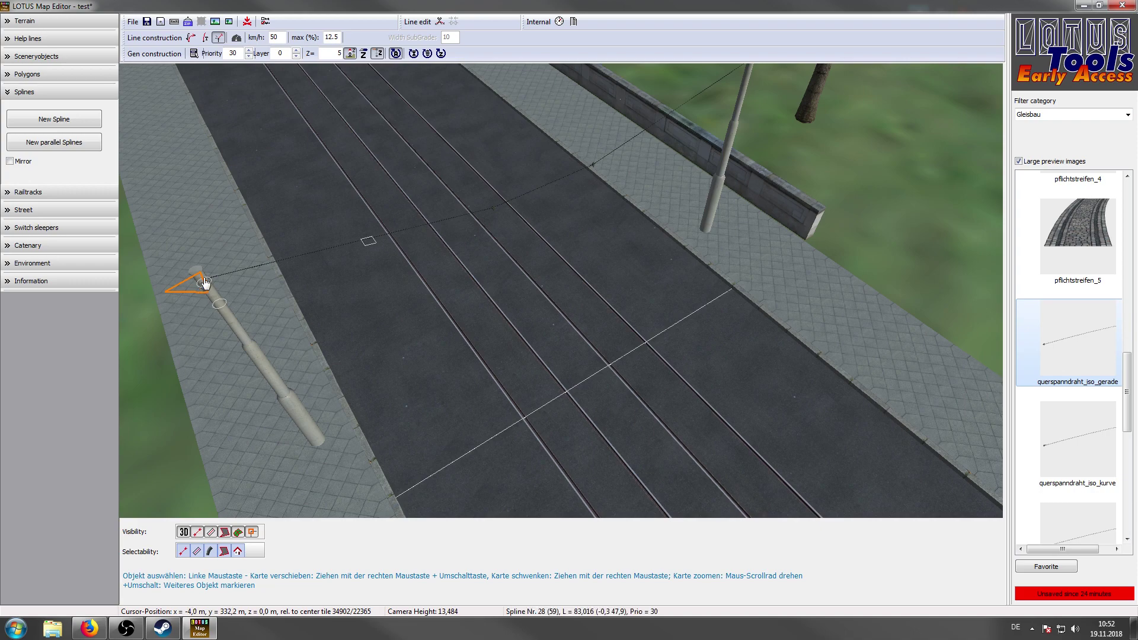
- At the junction's mast pair, draw a cross-span wire segment about 6.2 m long from the wall-side mast's upper attachment point to above the nearer track
{"action": "scroll", "coordinate": [307, 219], "scroll_direction": "down", "scroll_amount": 3}
{"action": "right_click_drag", "start_coordinate": [397, 163], "coordinate": [450, 283], "text": "shift"}
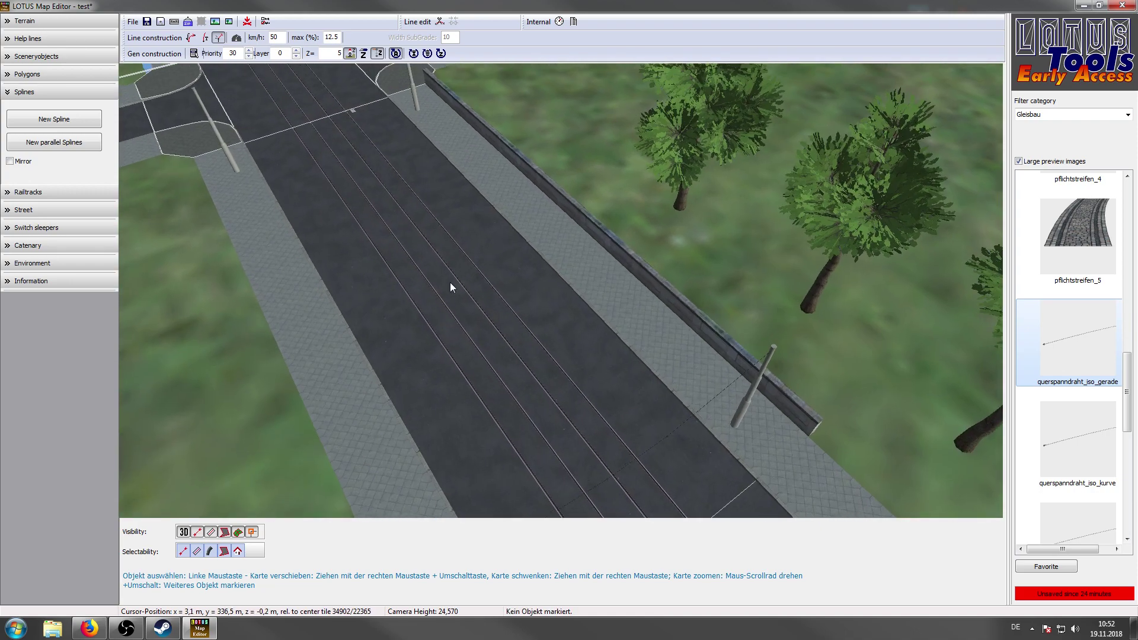
{"action": "scroll", "coordinate": [439, 267], "scroll_direction": "up", "scroll_amount": 1}
{"action": "right_click_drag", "start_coordinate": [335, 169], "coordinate": [507, 360], "text": "shift"}
{"action": "scroll", "coordinate": [551, 308], "scroll_direction": "up", "scroll_amount": 1}
{"action": "right_click_drag", "start_coordinate": [570, 286], "coordinate": [534, 278]}
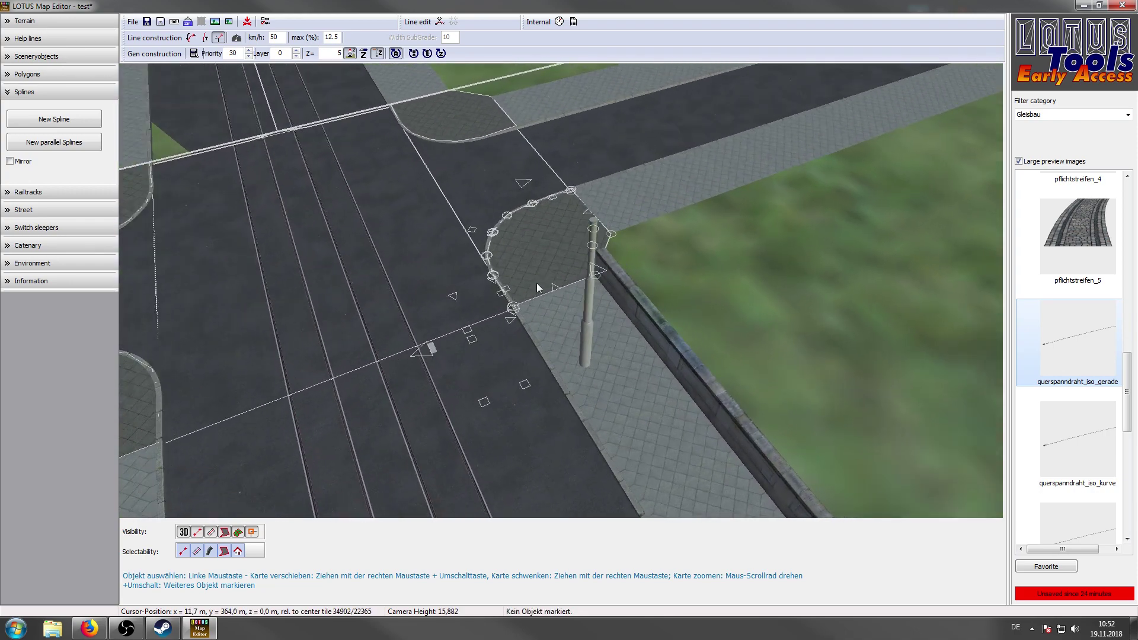
{"action": "left_click", "coordinate": [151, 178]}
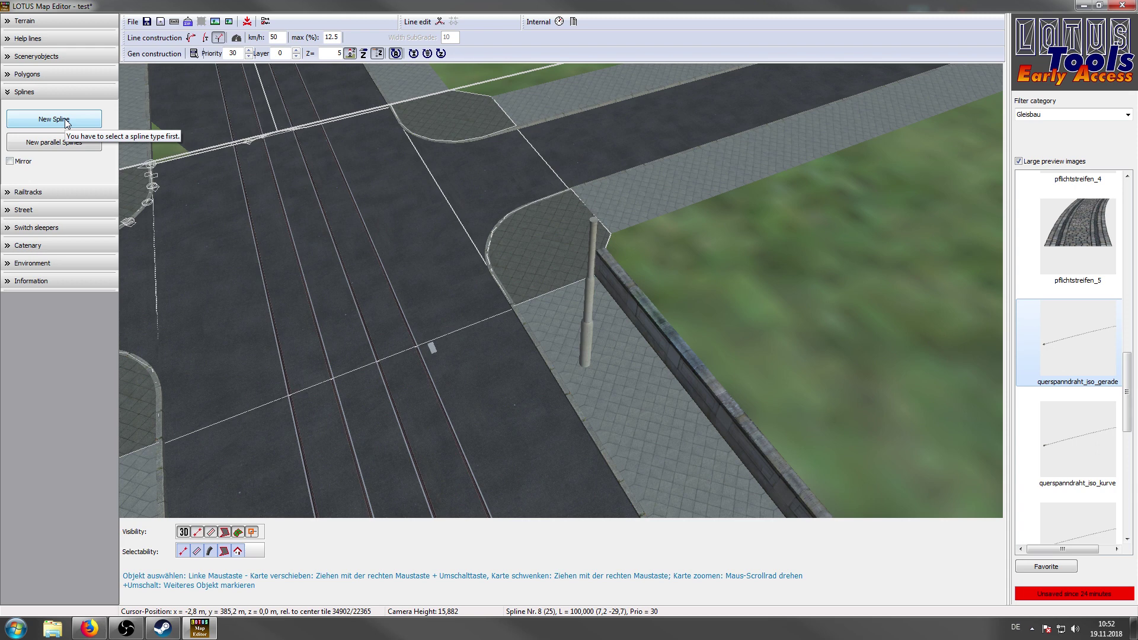
{"action": "left_click", "coordinate": [53, 119]}
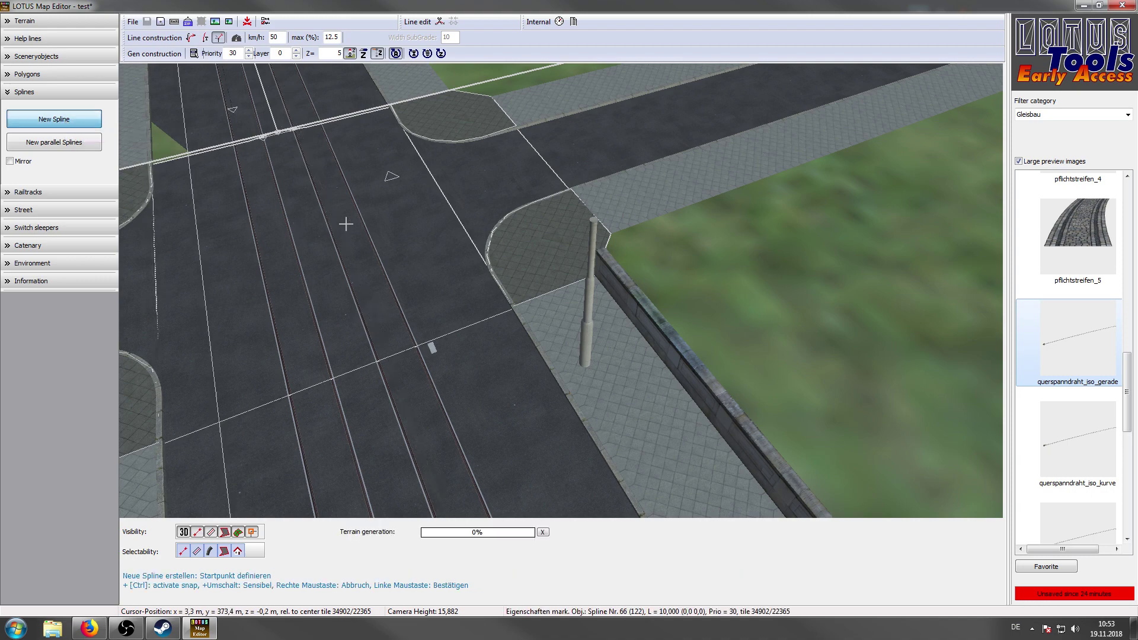
{"action": "scroll", "coordinate": [518, 178], "scroll_direction": "up", "scroll_amount": 2}
{"action": "left_click", "coordinate": [603, 204]}
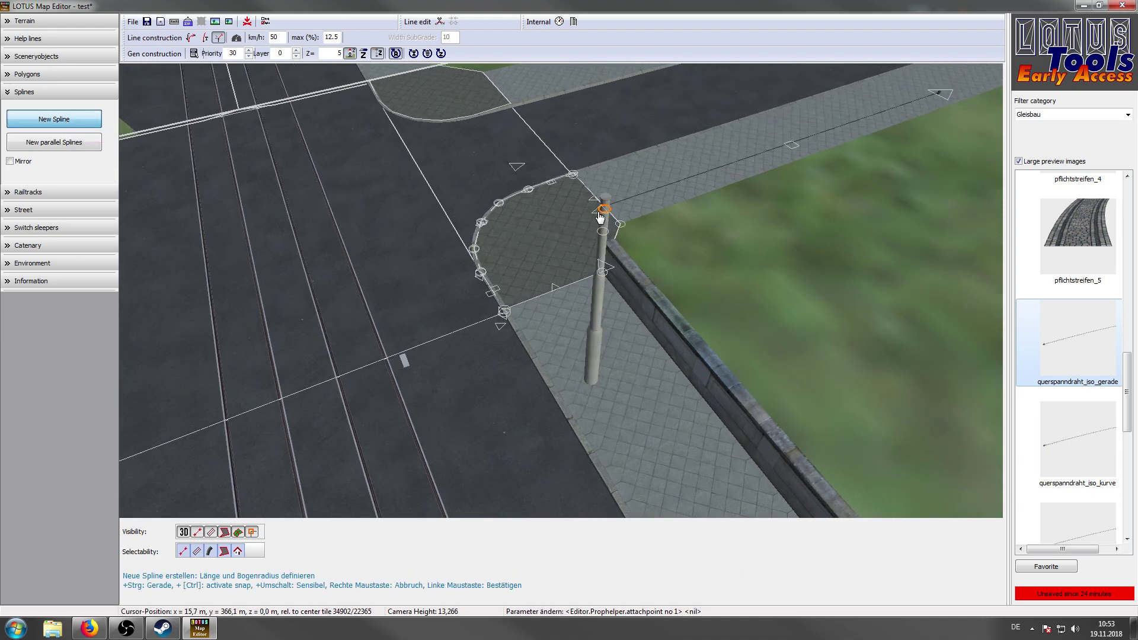
{"action": "key", "text": "space"}
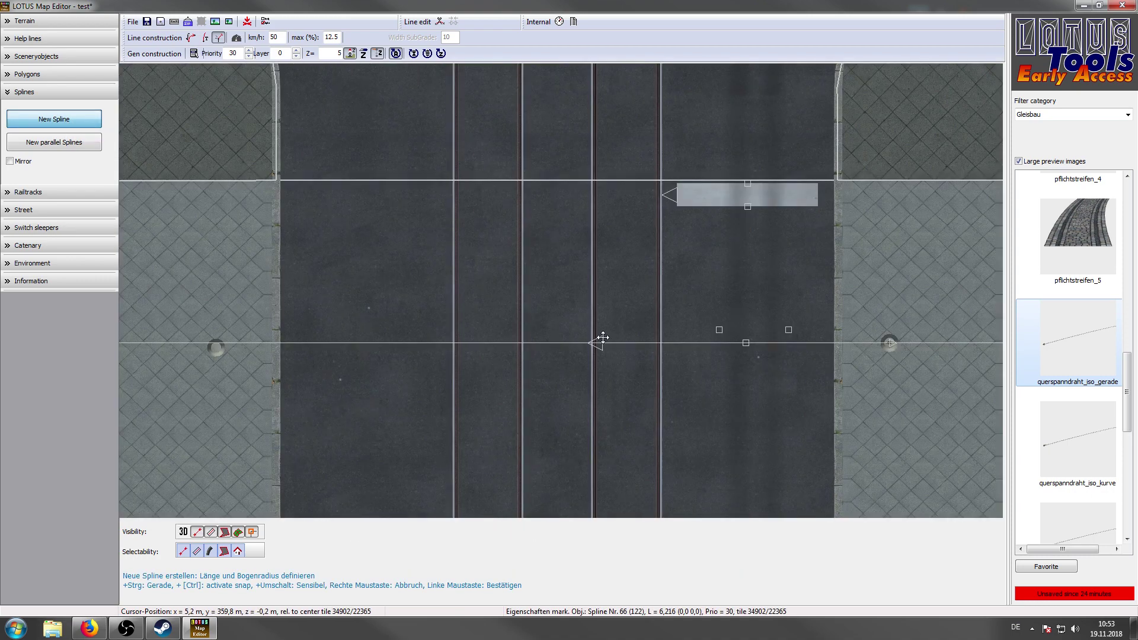
{"action": "left_click", "coordinate": [191, 246]}
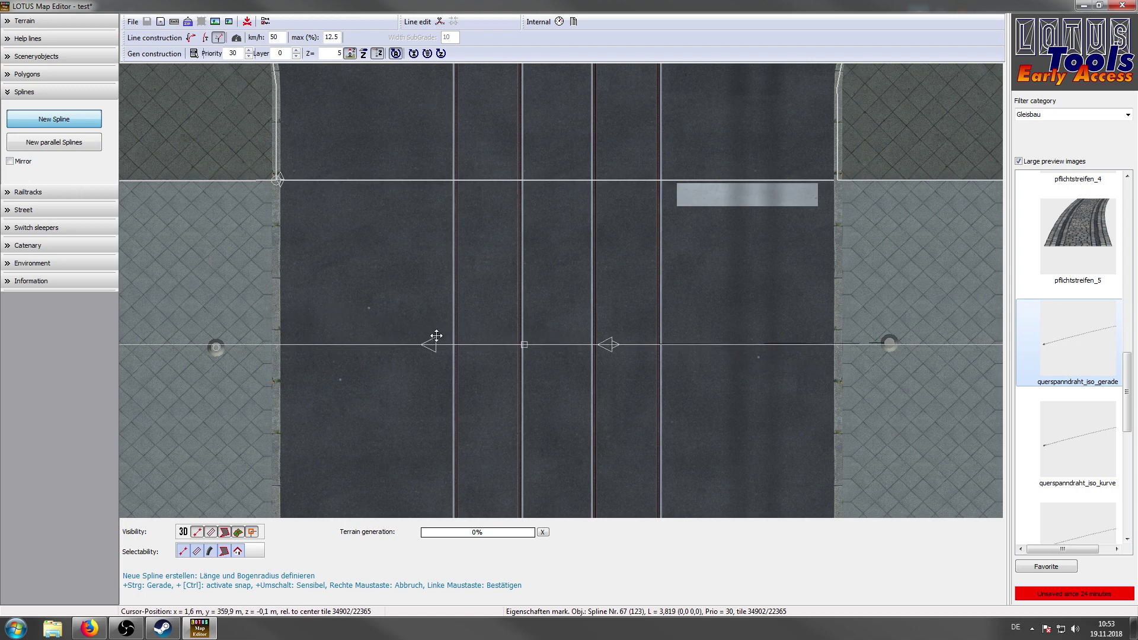
- Continue the junction's cross-span wire to above the second track and end it at the opposite mast's upper attachment point
{"action": "left_click", "coordinate": [470, 347]}
{"action": "key", "text": "Tab"}
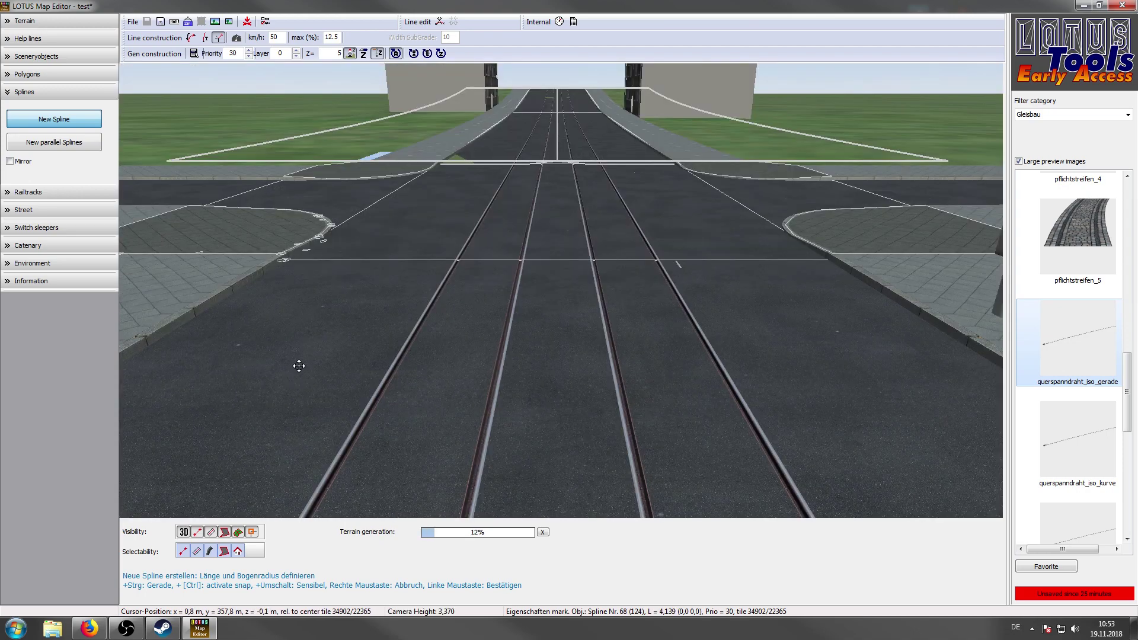
{"action": "middle_click_drag", "start_coordinate": [297, 365], "coordinate": [368, 199]}
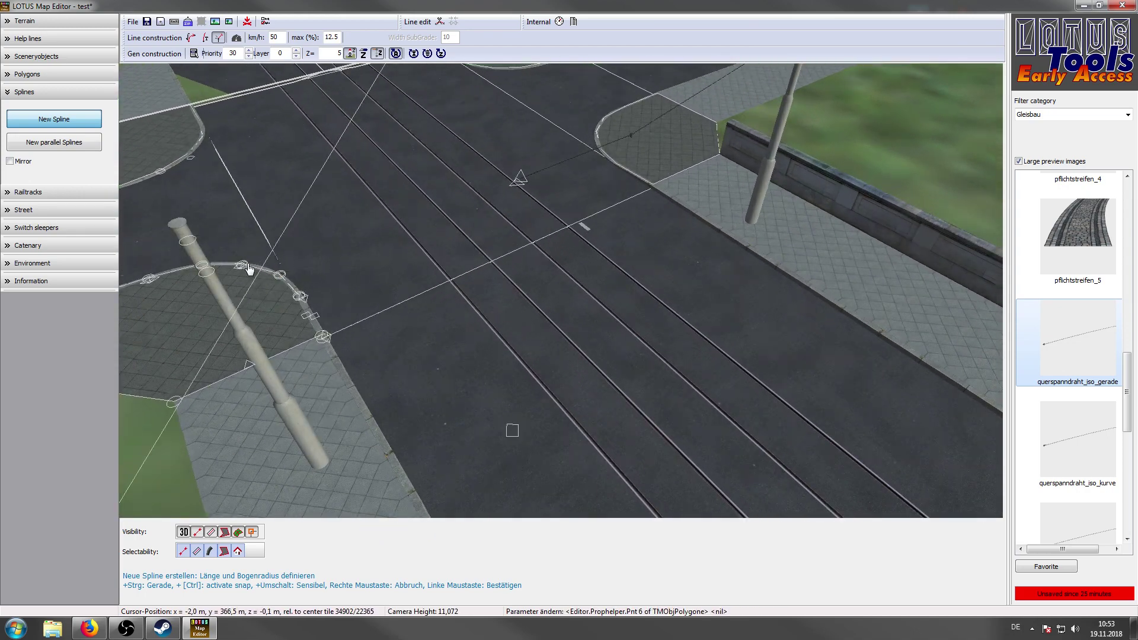
{"action": "left_click", "coordinate": [190, 246]}
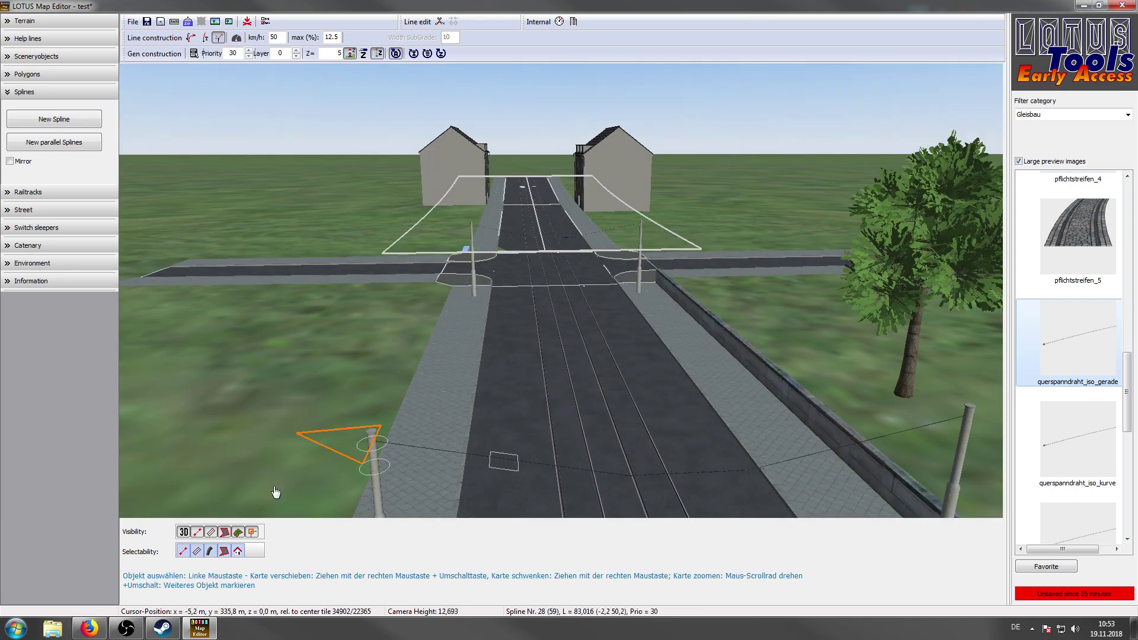
- Switch to the plan view around the road's end and choose catenaryTractLine_single_12 as the catenary type
{"action": "left_click", "coordinate": [183, 534]}
{"action": "scroll", "coordinate": [441, 397], "scroll_direction": "down", "scroll_amount": 2}
{"action": "mouse_move", "coordinate": [516, 481]}
{"action": "right_mouse_down"}
{"action": "mouse_move", "coordinate": [528, 284]}
{"action": "mouse_move", "coordinate": [519, 200]}
{"action": "right_mouse_up"}
{"action": "right_click_drag", "start_coordinate": [513, 442], "coordinate": [502, 378]}
{"action": "scroll", "coordinate": [538, 320], "scroll_direction": "up", "scroll_amount": 5}
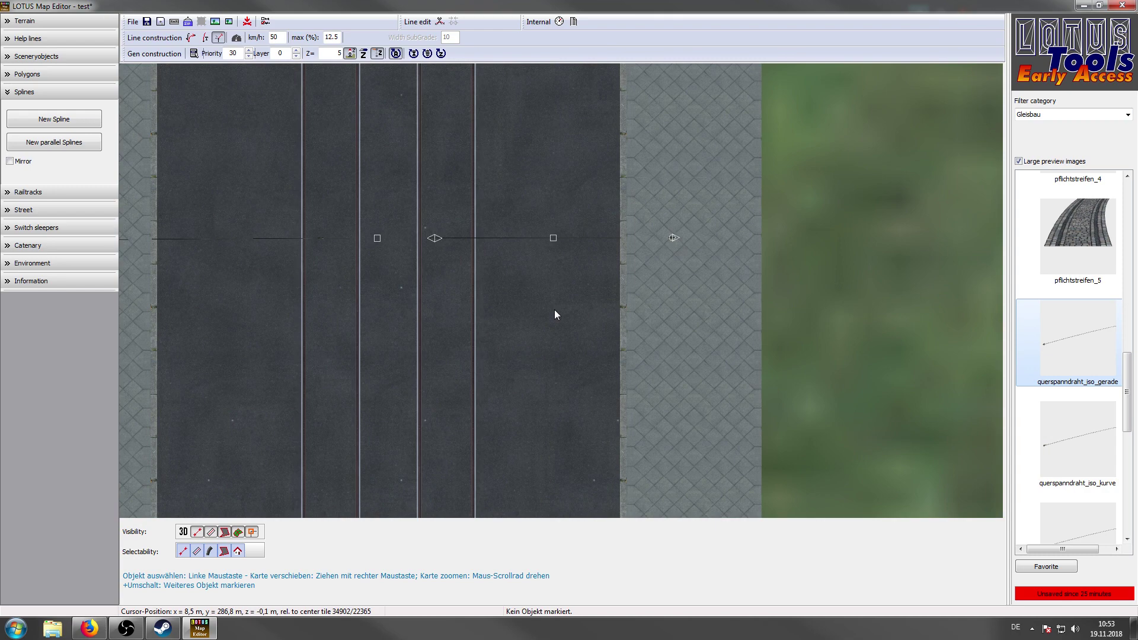
{"action": "scroll", "coordinate": [555, 311], "scroll_direction": "down", "scroll_amount": 3}
{"action": "left_click", "coordinate": [34, 245]}
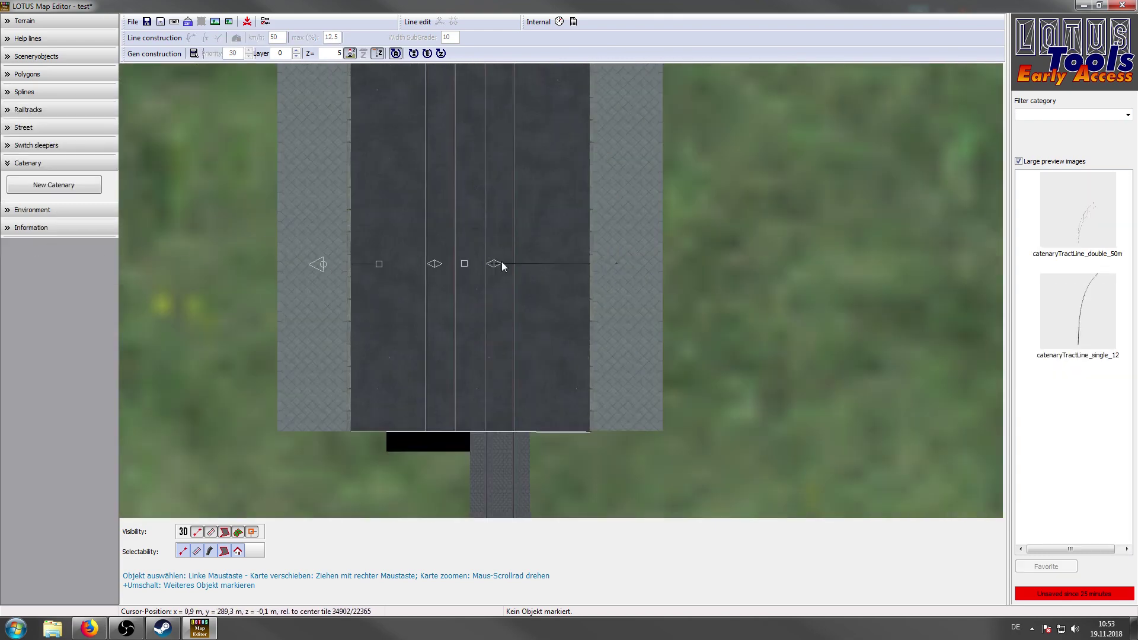
{"action": "left_click", "coordinate": [1051, 315]}
{"action": "right_click_drag", "start_coordinate": [533, 431], "coordinate": [512, 306]}
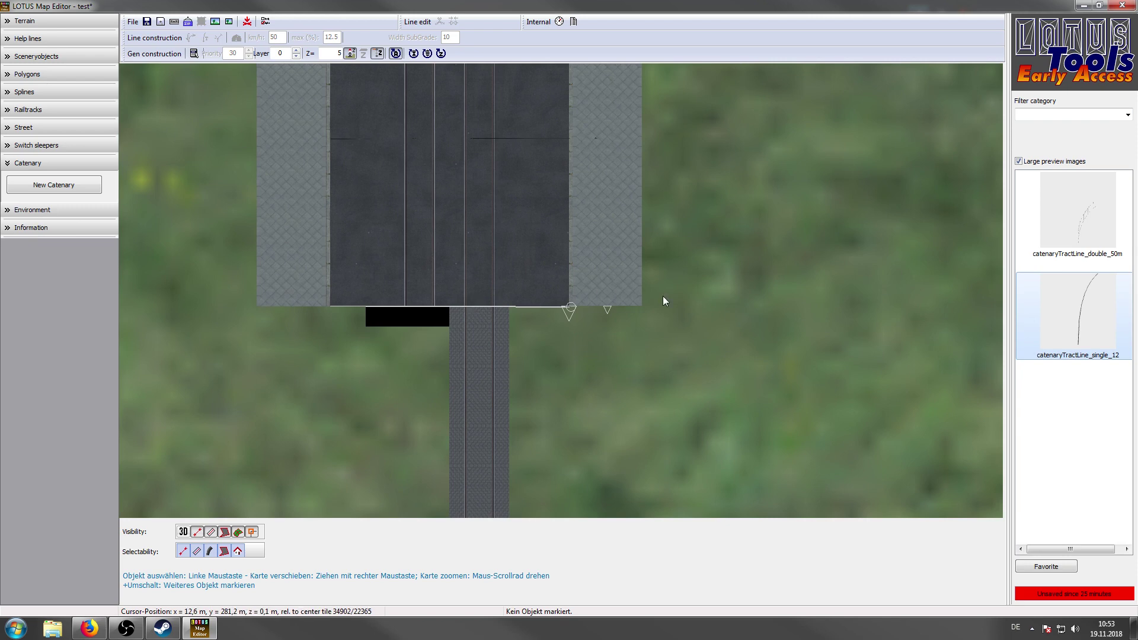
{"action": "right_click_drag", "start_coordinate": [830, 344], "coordinate": [713, 203]}
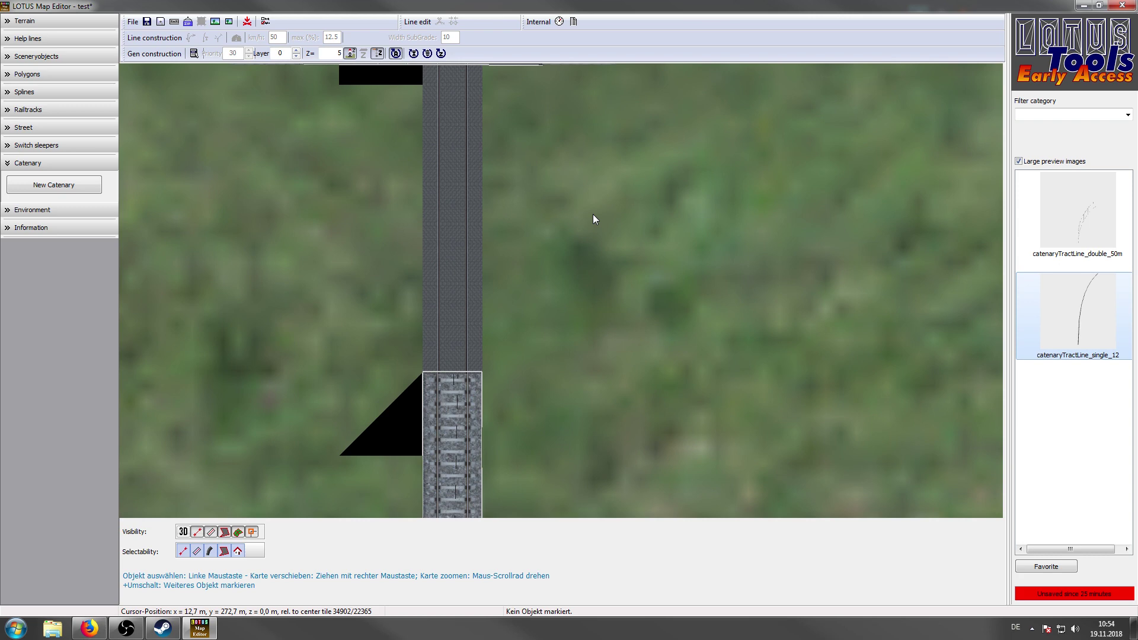
- Draw a catenary line from the attachment point at the end of the railway catenary towards the cross wire at the road's end
{"action": "left_click", "coordinate": [53, 185]}
{"action": "scroll", "coordinate": [474, 227], "scroll_direction": "up", "scroll_amount": 3}
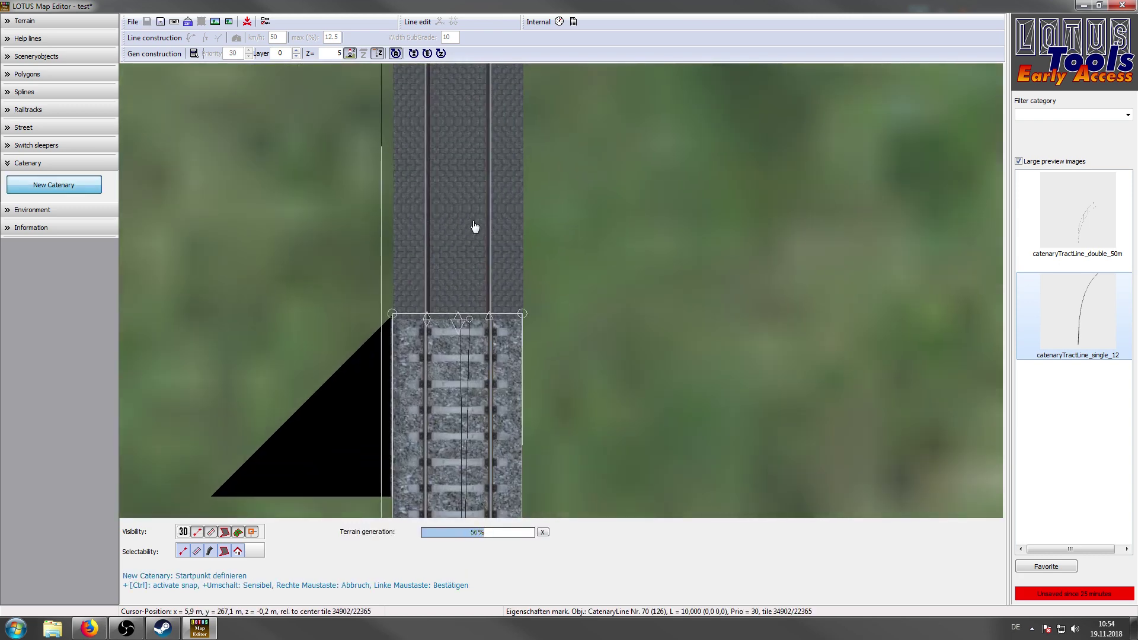
{"action": "scroll", "coordinate": [457, 287], "scroll_direction": "up", "scroll_amount": 1}
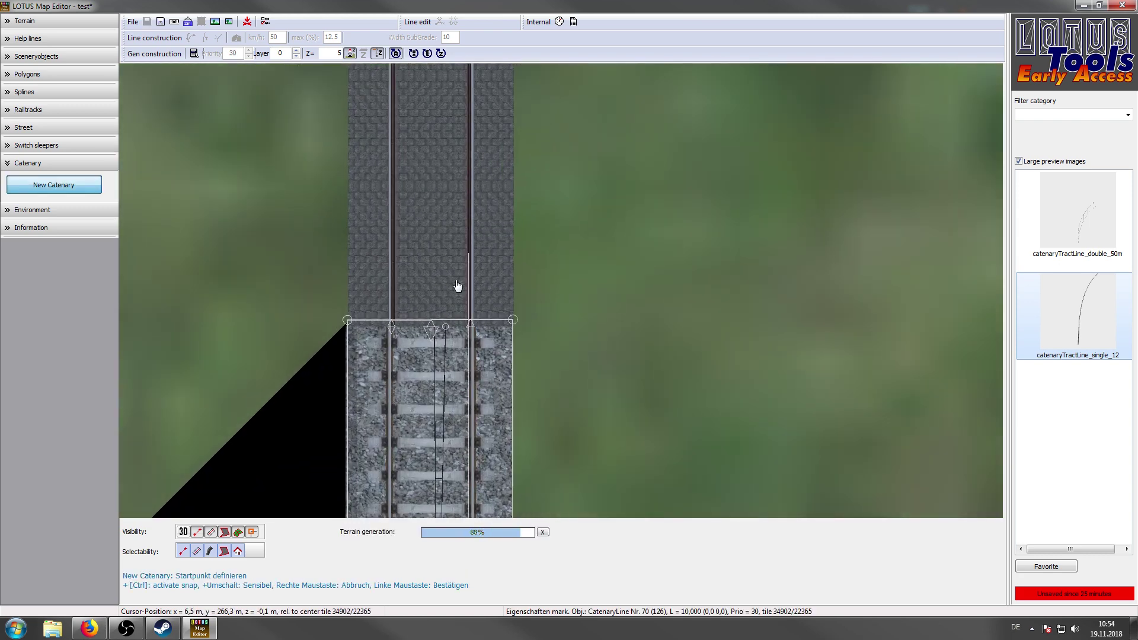
{"action": "left_click", "coordinate": [446, 330]}
{"action": "scroll", "coordinate": [454, 183], "scroll_direction": "down", "scroll_amount": 2}
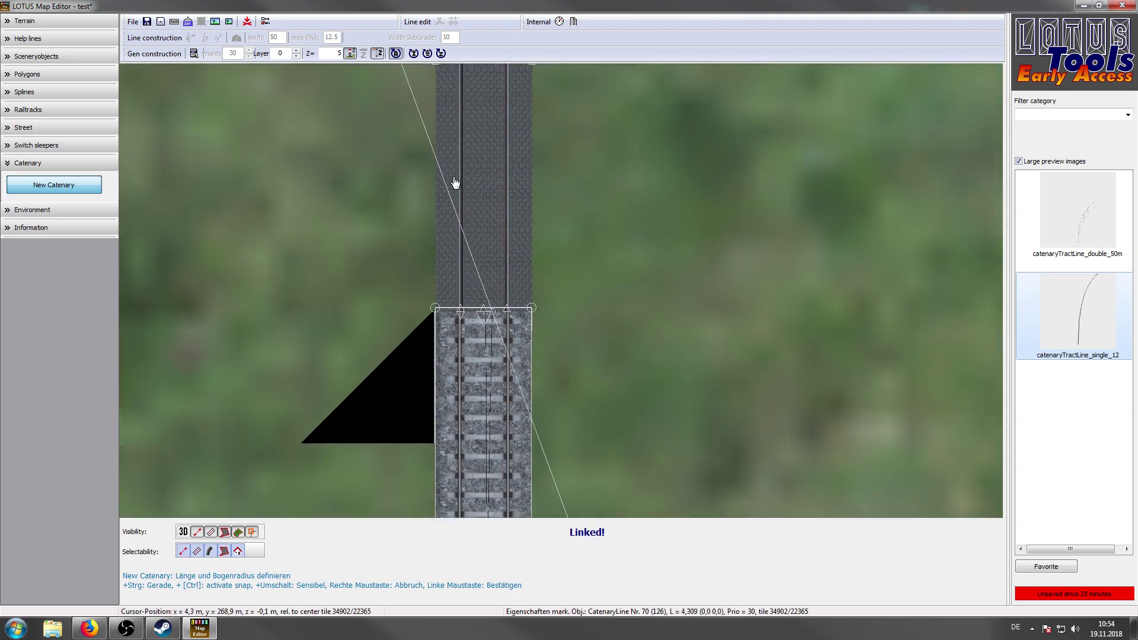
{"action": "scroll", "coordinate": [456, 182], "scroll_direction": "down", "scroll_amount": 1}
{"action": "middle_click_drag", "start_coordinate": [475, 159], "coordinate": [473, 333]}
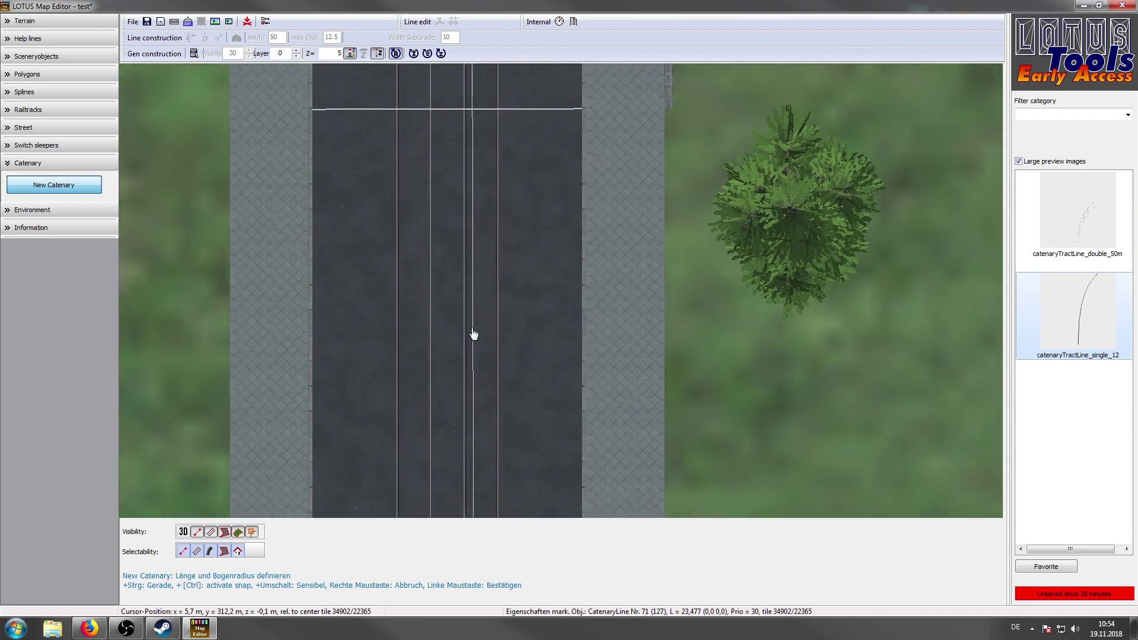
- Extend the catenary along the same track to the wire joint above it at the second mast pair
{"action": "scroll", "coordinate": [486, 237], "scroll_direction": "down", "scroll_amount": 1}
{"action": "middle_click_drag", "start_coordinate": [486, 177], "coordinate": [490, 315]}
{"action": "scroll", "coordinate": [490, 315], "scroll_direction": "up", "scroll_amount": 1}
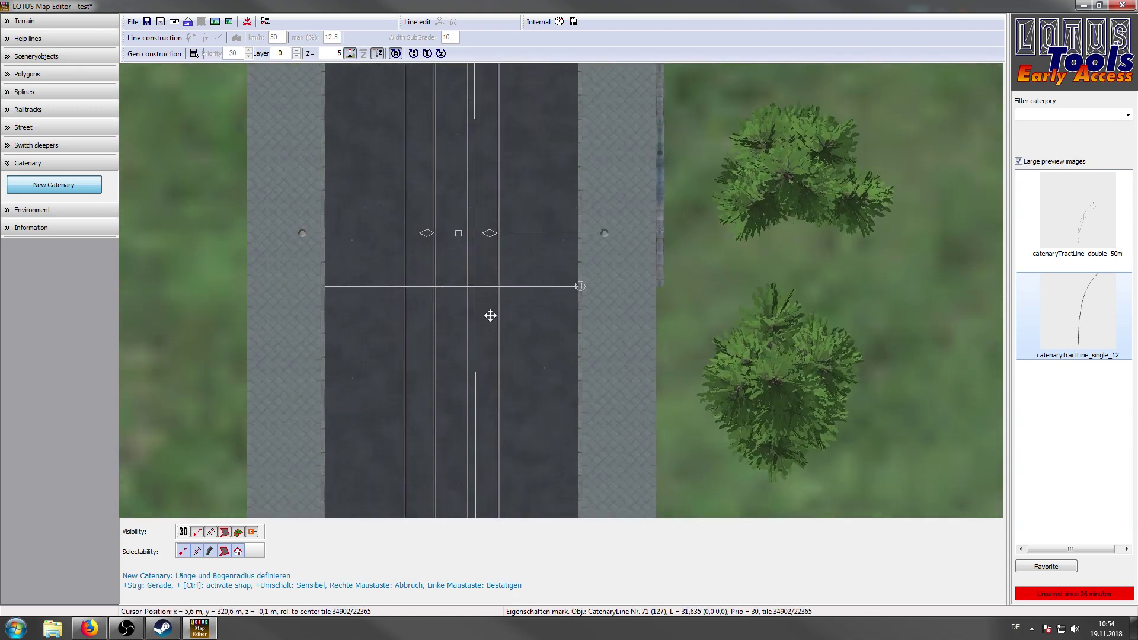
{"action": "scroll", "coordinate": [490, 316], "scroll_direction": "up", "scroll_amount": 2}
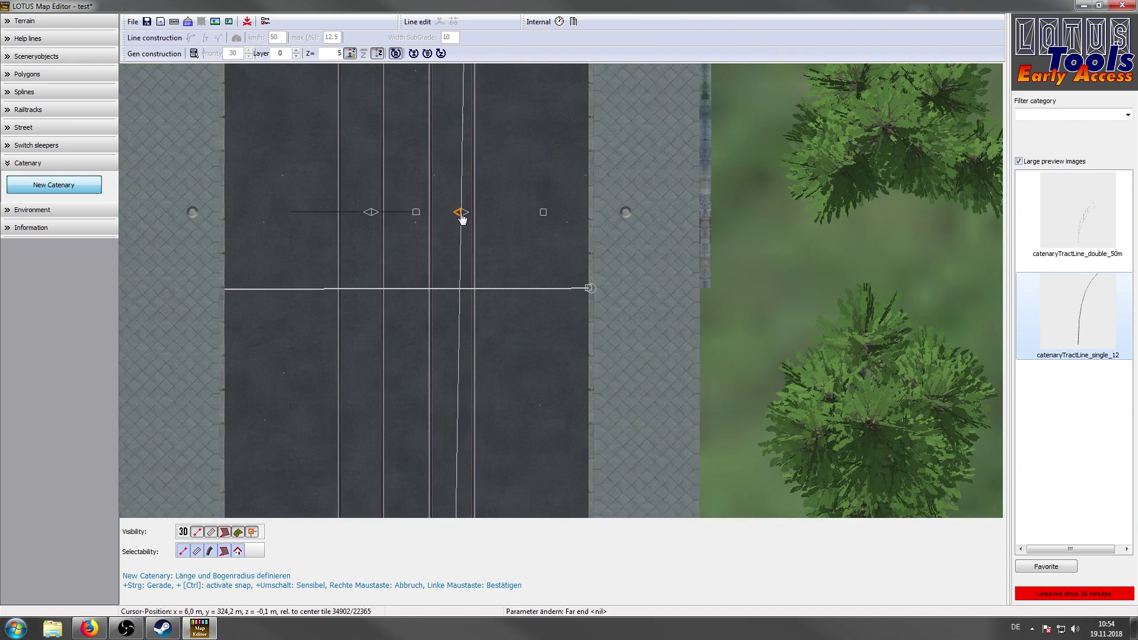
{"action": "left_click", "coordinate": [461, 215]}
- Continue the catenary about 35 m from the second mast pair to the wire joint above the same track at the junction's cross wire
{"action": "scroll", "coordinate": [460, 160], "scroll_direction": "down", "scroll_amount": 2}
{"action": "middle_click_drag", "start_coordinate": [460, 152], "coordinate": [470, 279]}
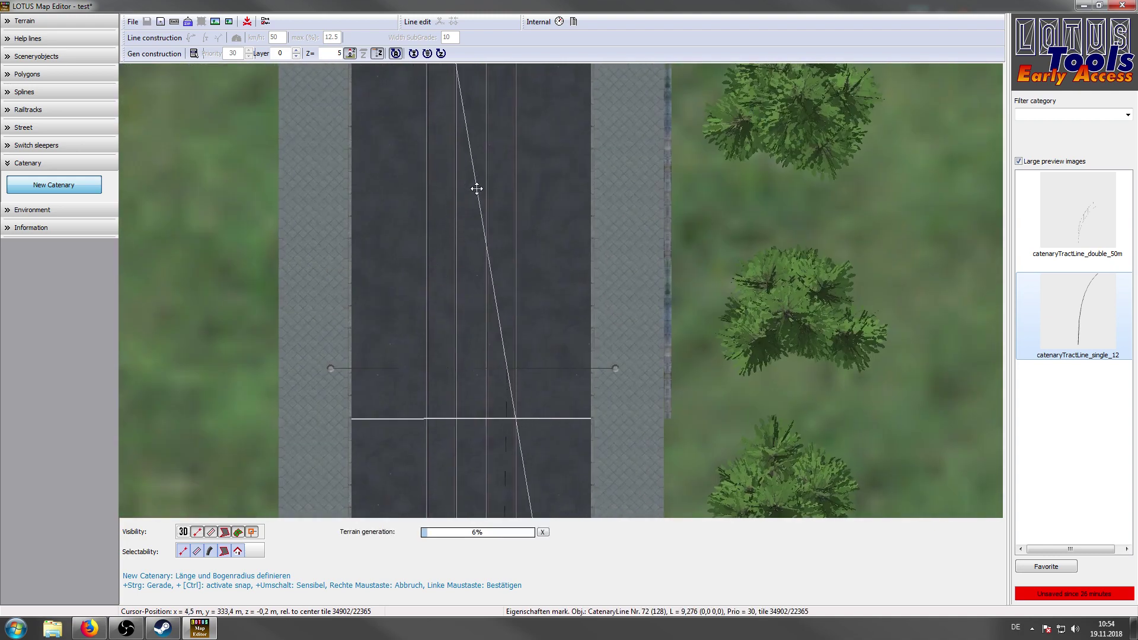
{"action": "middle_click_drag", "start_coordinate": [481, 111], "coordinate": [487, 327]}
{"action": "middle_click_drag", "start_coordinate": [473, 130], "coordinate": [445, 403]}
{"action": "middle_click_drag", "start_coordinate": [450, 175], "coordinate": [459, 323]}
{"action": "scroll", "coordinate": [460, 323], "scroll_direction": "up", "scroll_amount": 2}
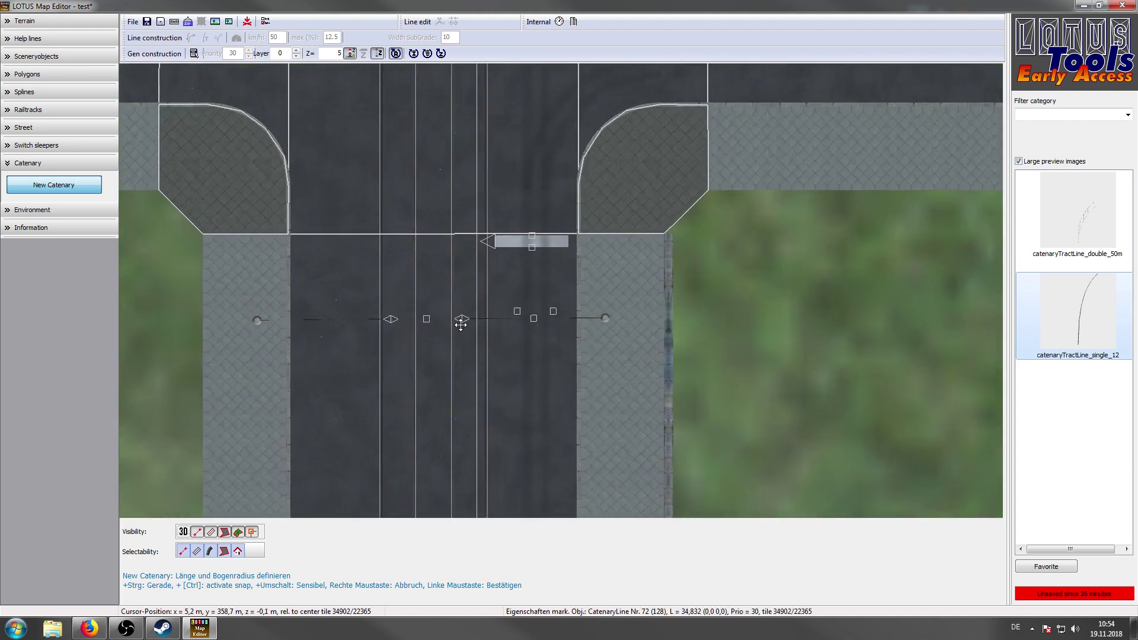
{"action": "left_click", "coordinate": [448, 327]}
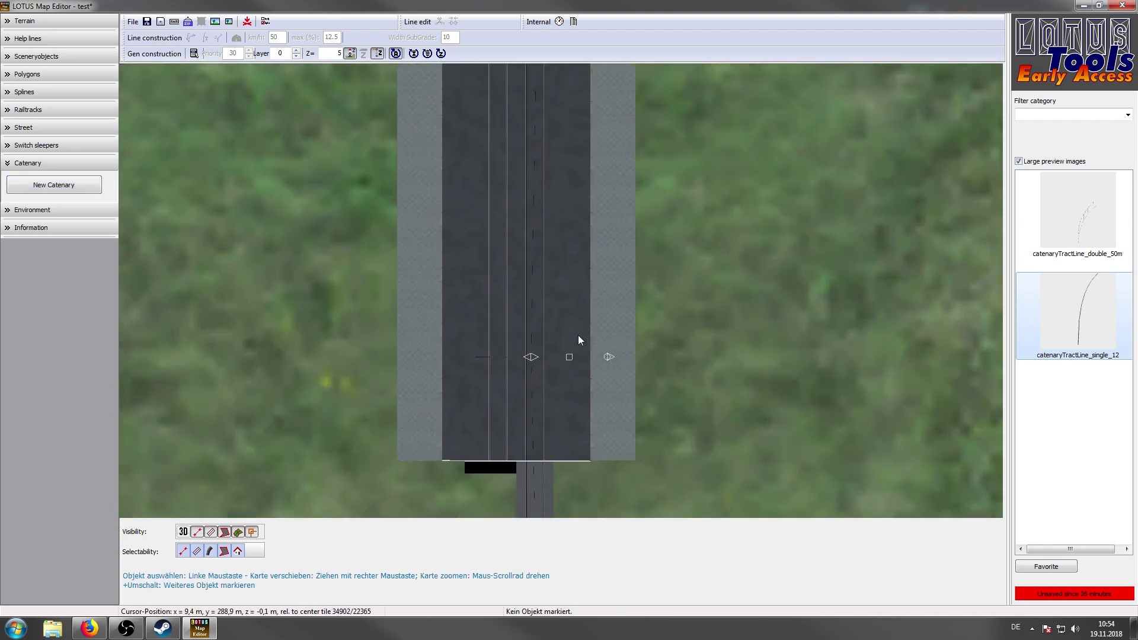
- Start a new catenary line for the street's second track at the road-end cross wire
{"action": "scroll", "coordinate": [577, 330], "scroll_direction": "up", "scroll_amount": 1}
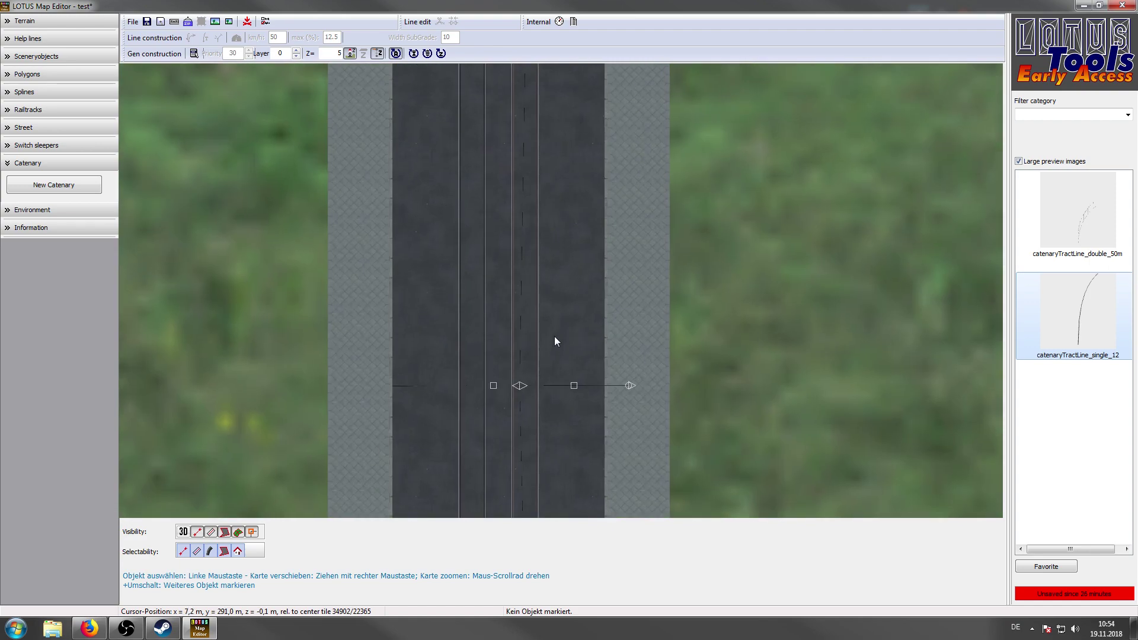
{"action": "right_click_drag", "start_coordinate": [504, 368], "coordinate": [558, 249]}
{"action": "scroll", "coordinate": [558, 249], "scroll_direction": "up", "scroll_amount": 1}
{"action": "scroll", "coordinate": [559, 248], "scroll_direction": "up", "scroll_amount": 1}
{"action": "left_click", "coordinate": [54, 185]}
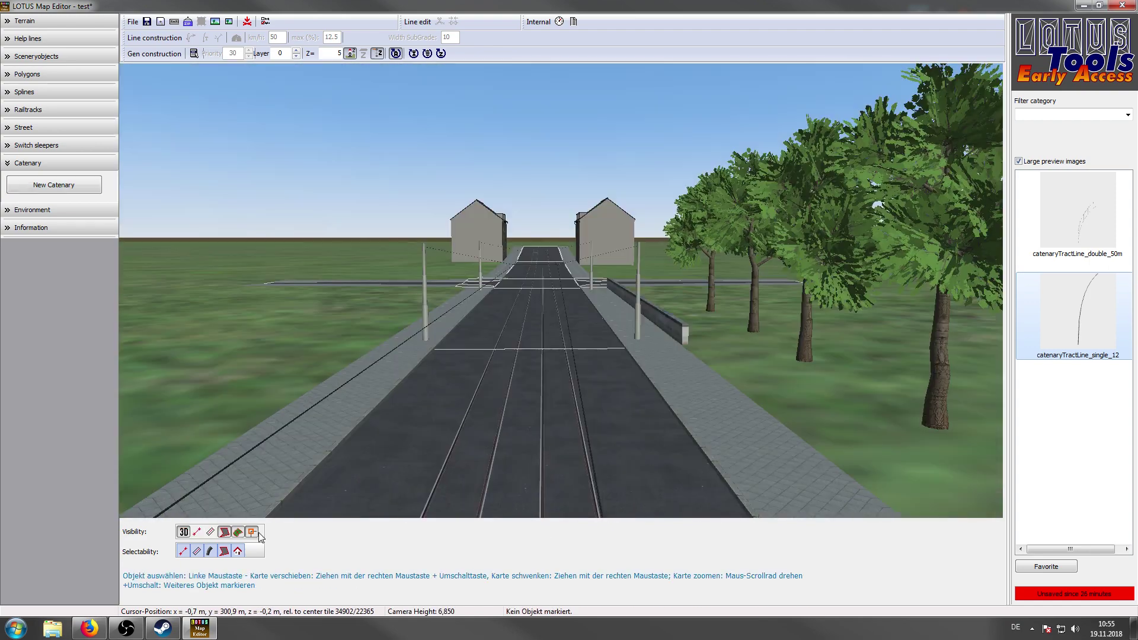
- Hide the remaining helper overlays and inspect the cross wires and catenary along the street in 3D
{"action": "left_click", "coordinate": [238, 532]}
{"action": "scroll", "coordinate": [561, 382], "scroll_direction": "up", "scroll_amount": 3}
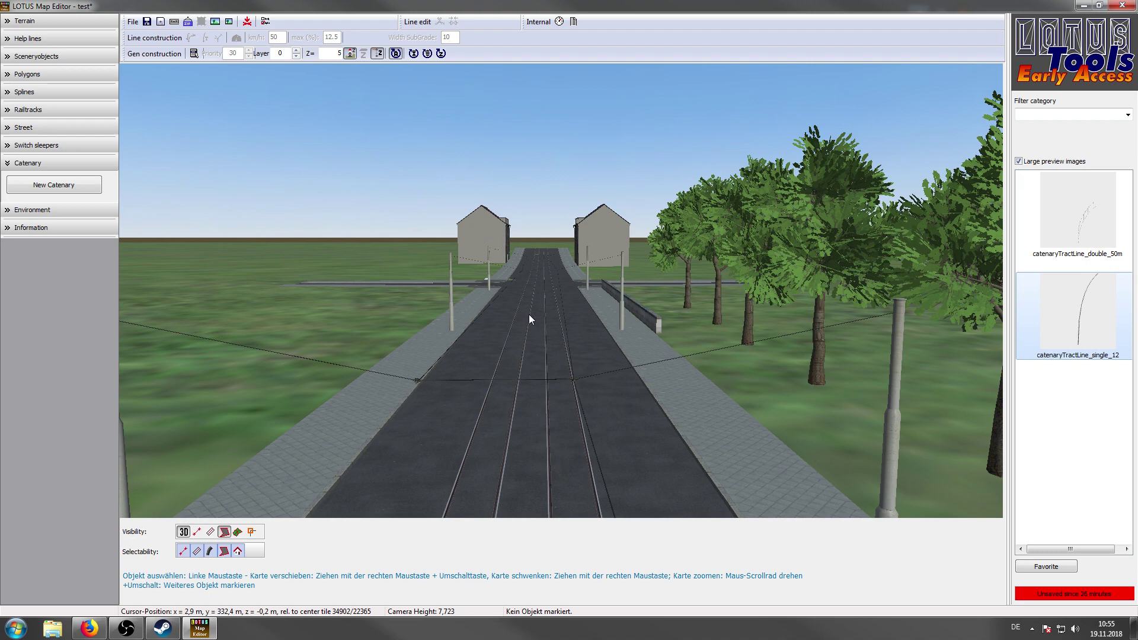
{"action": "scroll", "coordinate": [527, 317], "scroll_direction": "up", "scroll_amount": 3}
{"action": "scroll", "coordinate": [573, 328], "scroll_direction": "down", "scroll_amount": 4}
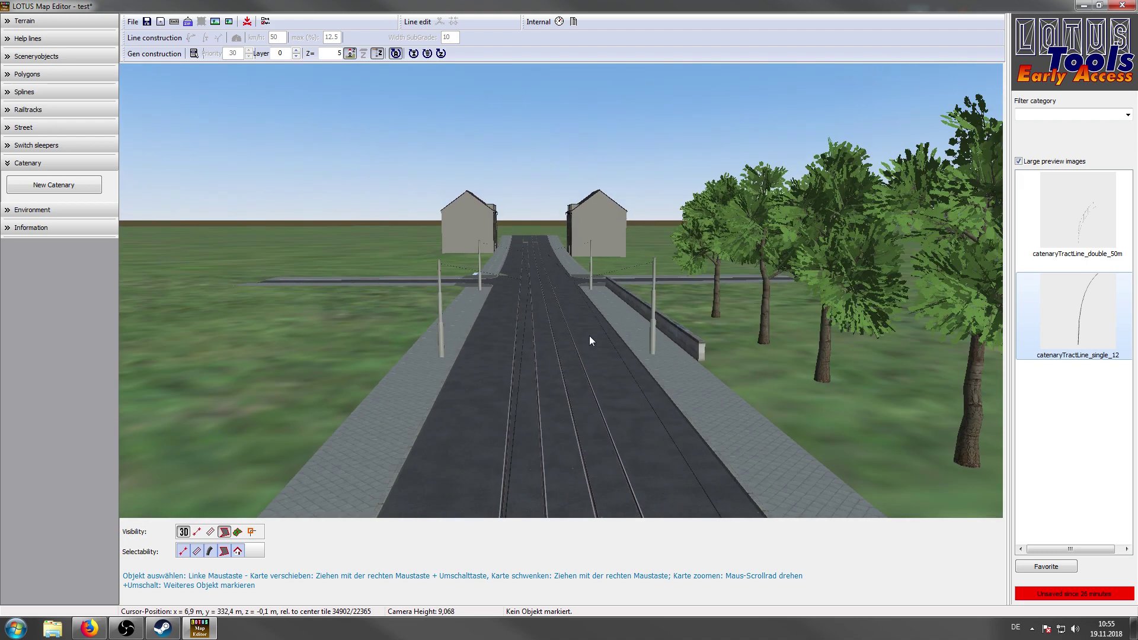
{"action": "right_click_drag", "start_coordinate": [684, 354], "coordinate": [604, 314]}
{"action": "scroll", "coordinate": [649, 330], "scroll_direction": "up", "scroll_amount": 4}
{"action": "scroll", "coordinate": [623, 312], "scroll_direction": "down", "scroll_amount": 4}
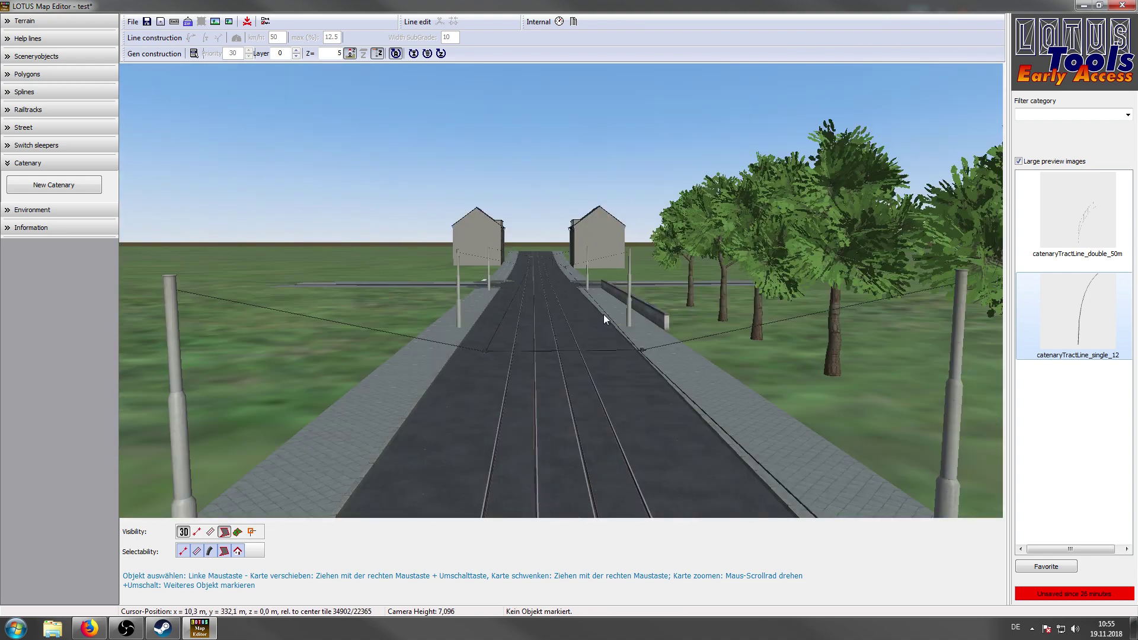